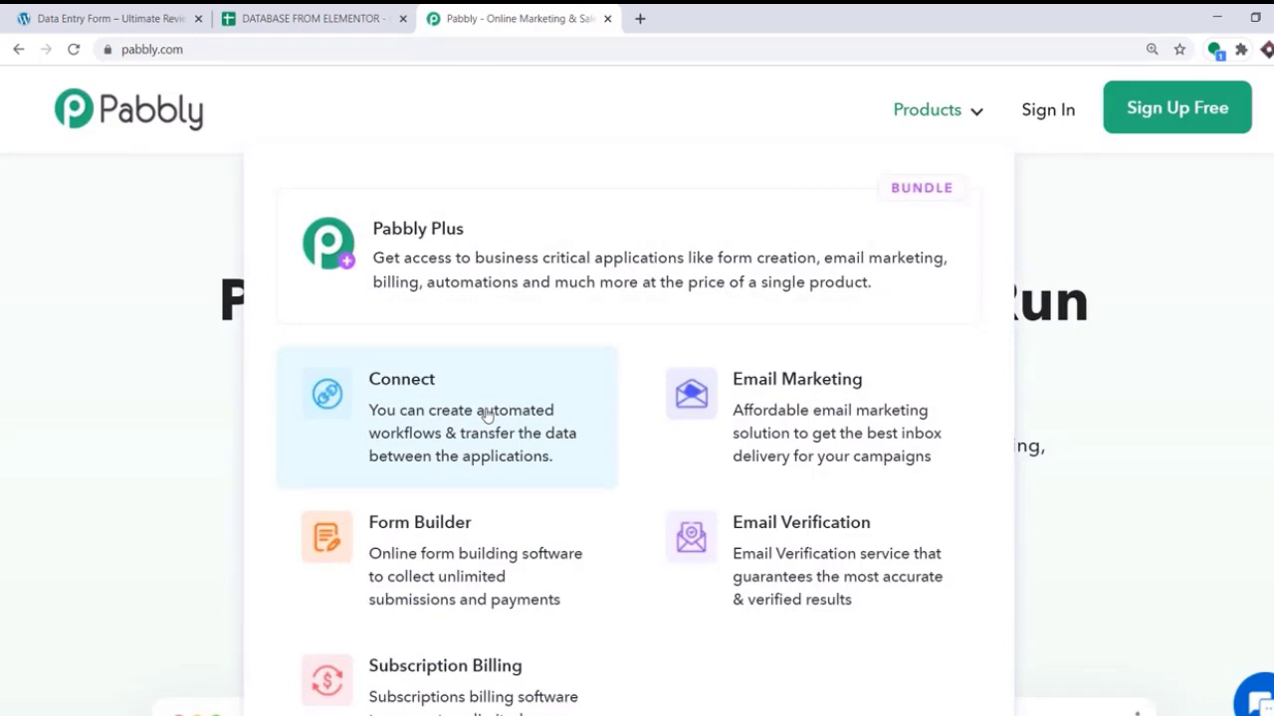
Step: View the Pabbly Connect product page, sign in to the Pabbly account and open the Connect application
left_click(488, 416)
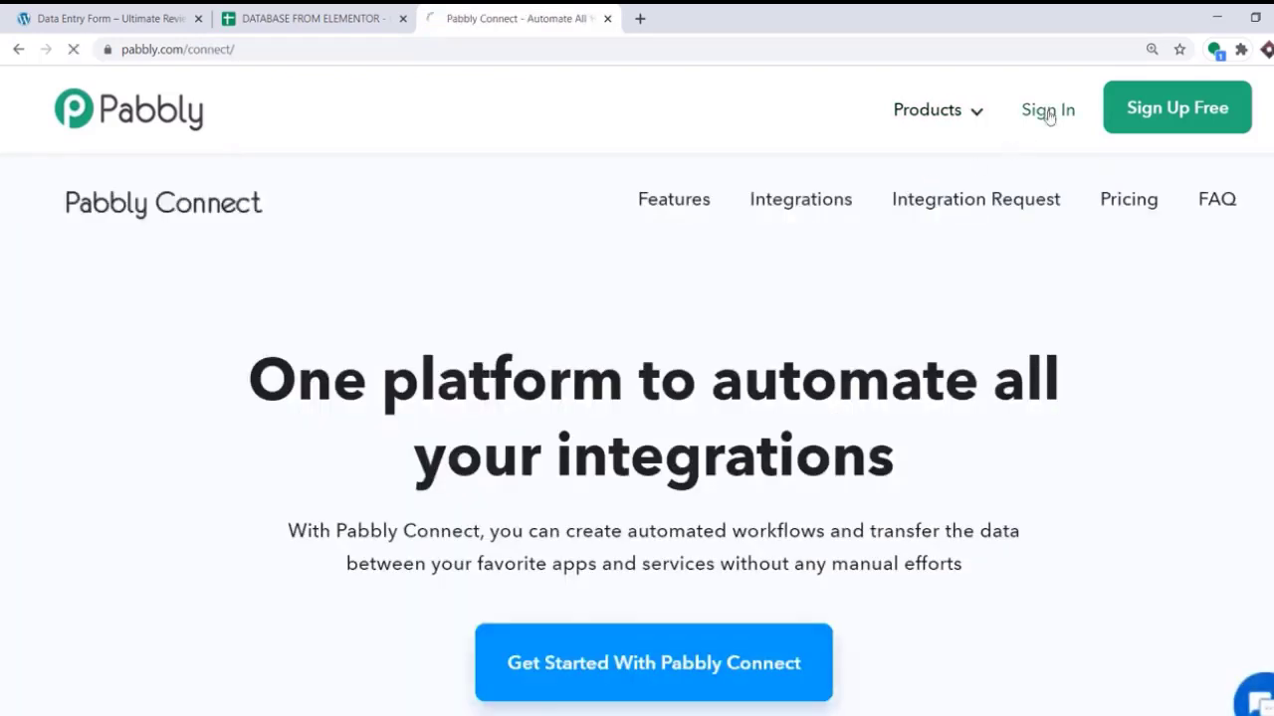
left_click(1048, 112)
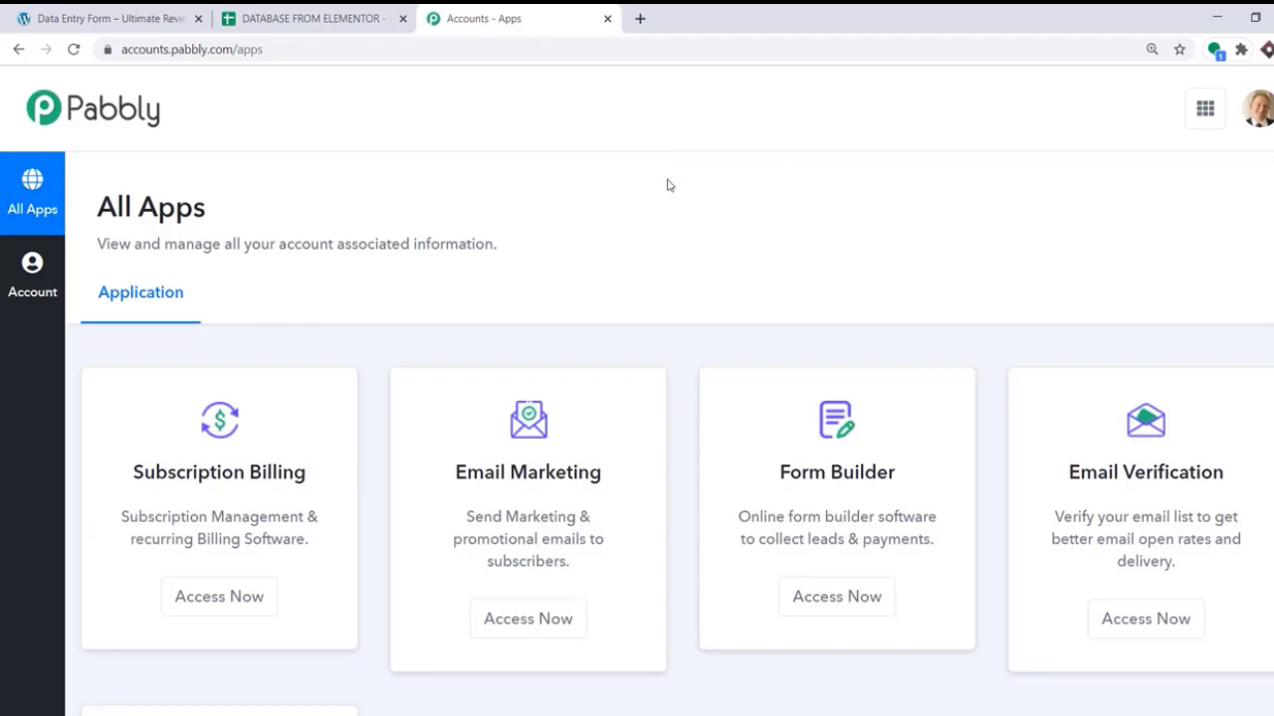
scroll(667, 185, "down", 3)
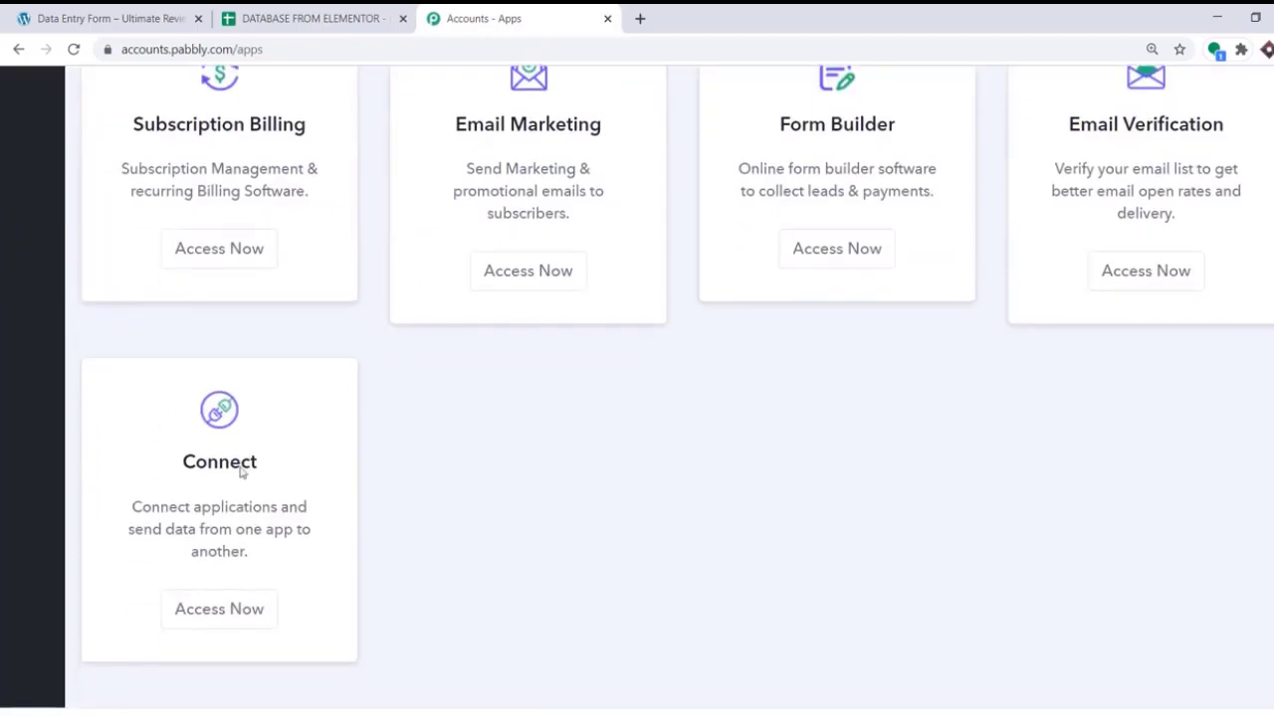
left_click(240, 604)
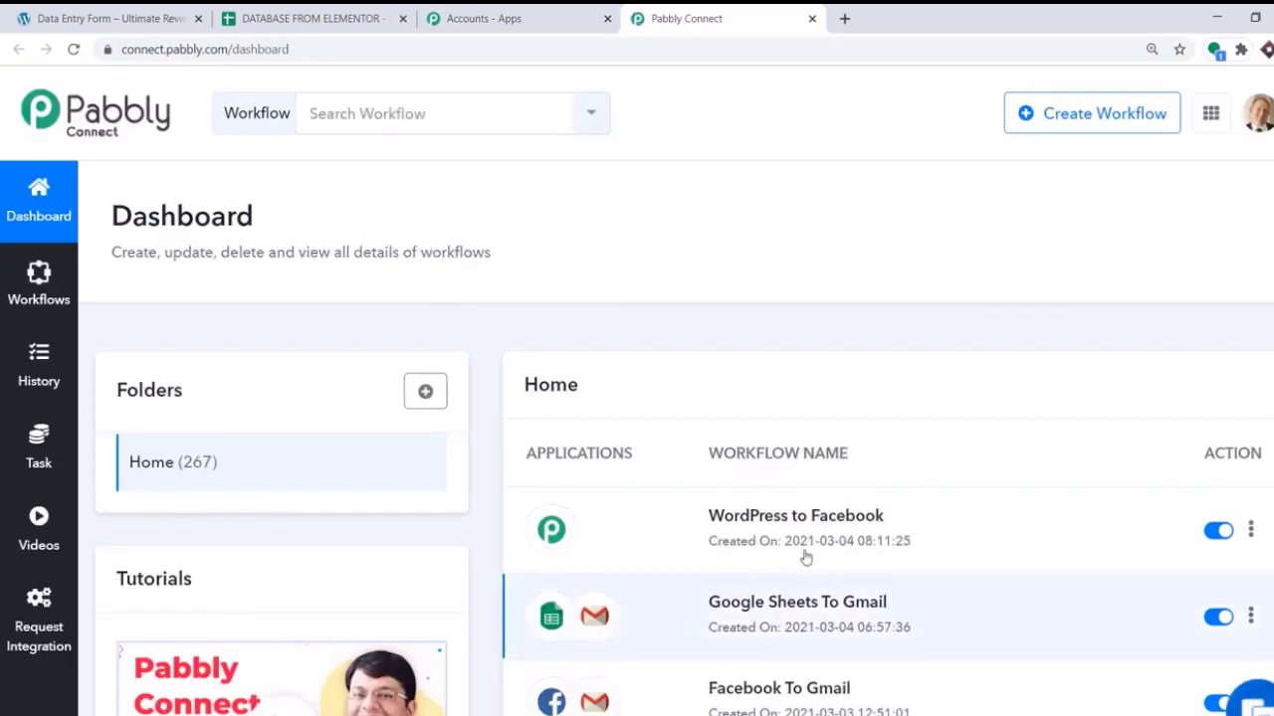
Step: Create a new workflow named "Elementor To Google Sheets"
left_click(1066, 131)
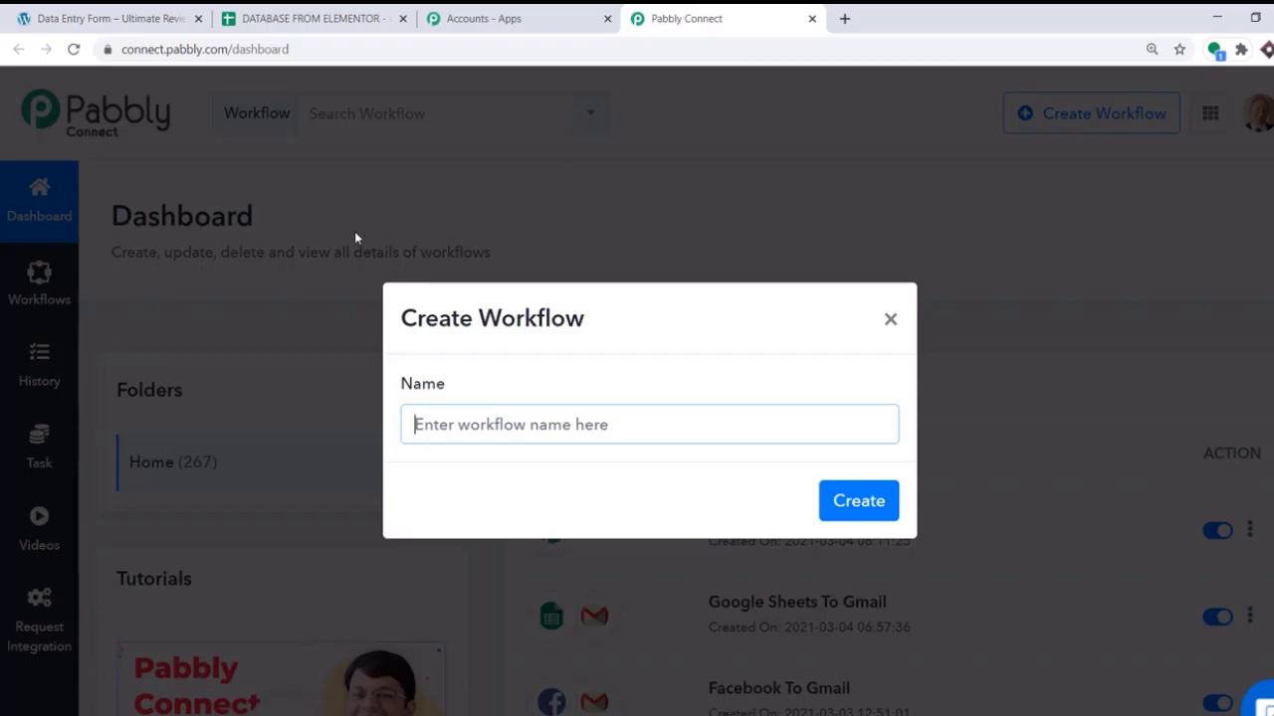
type("Ele")
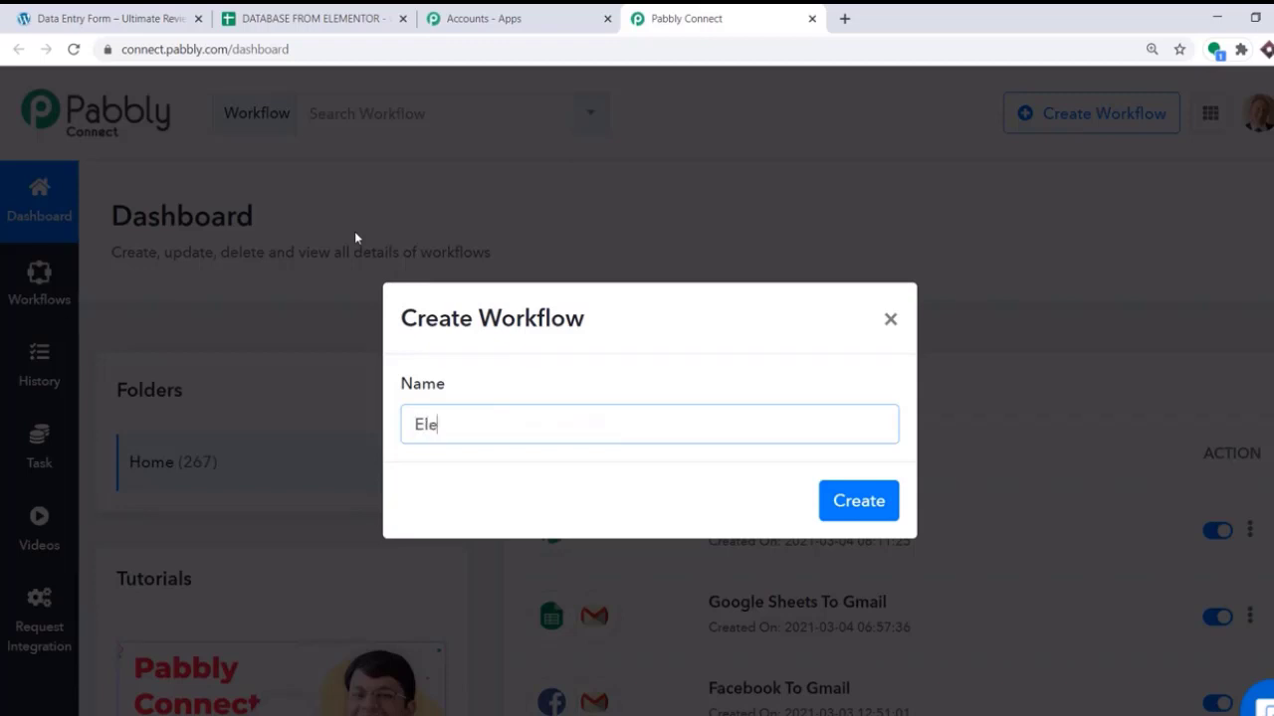
type("mentor To")
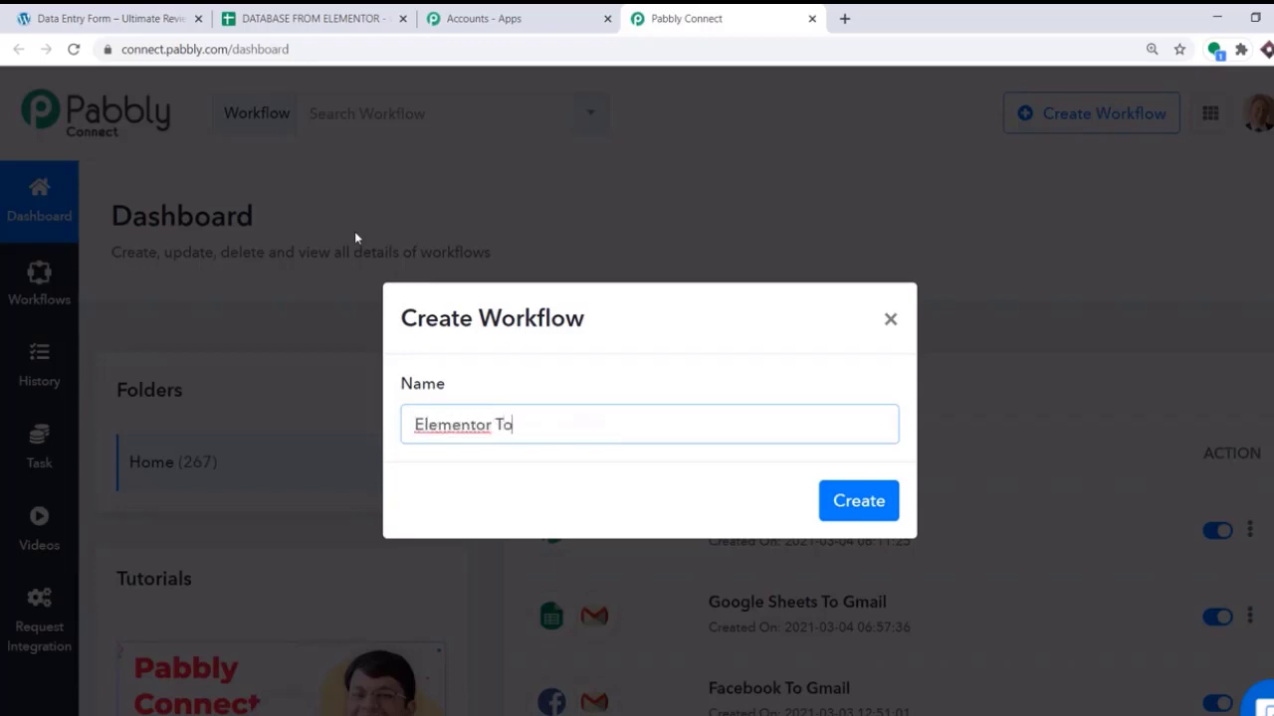
type(" Google Sheets")
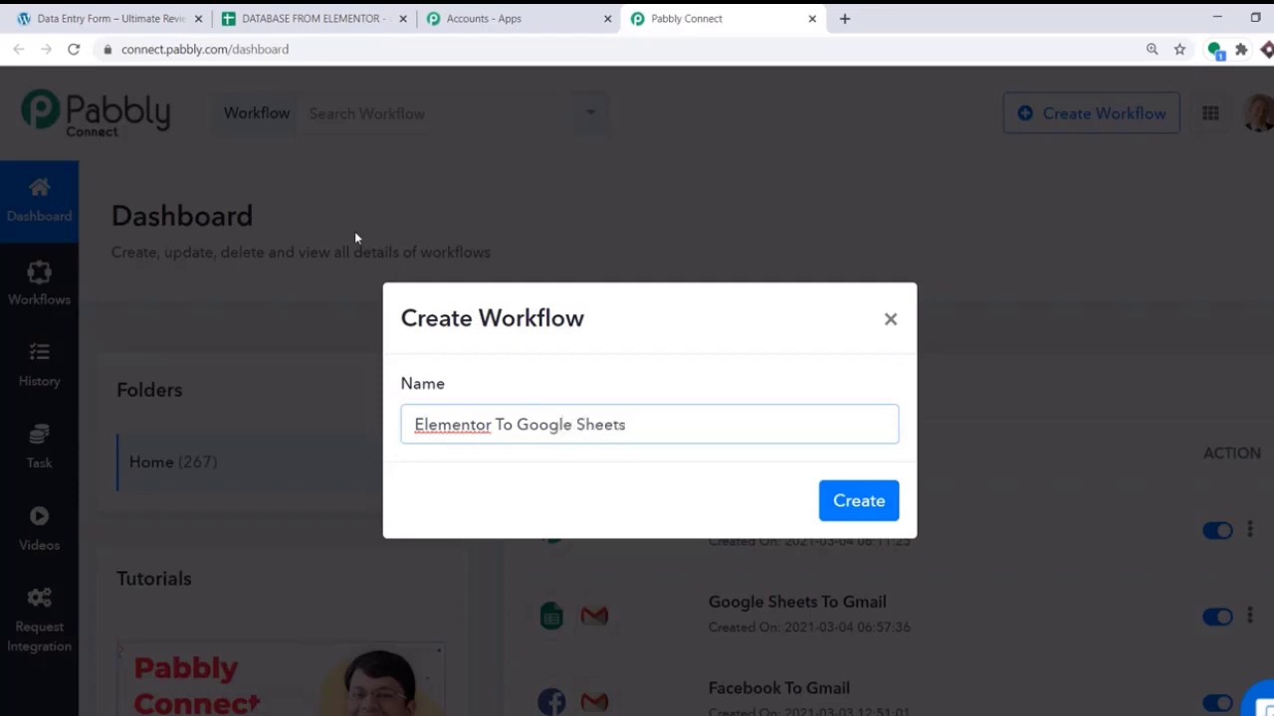
left_click(859, 504)
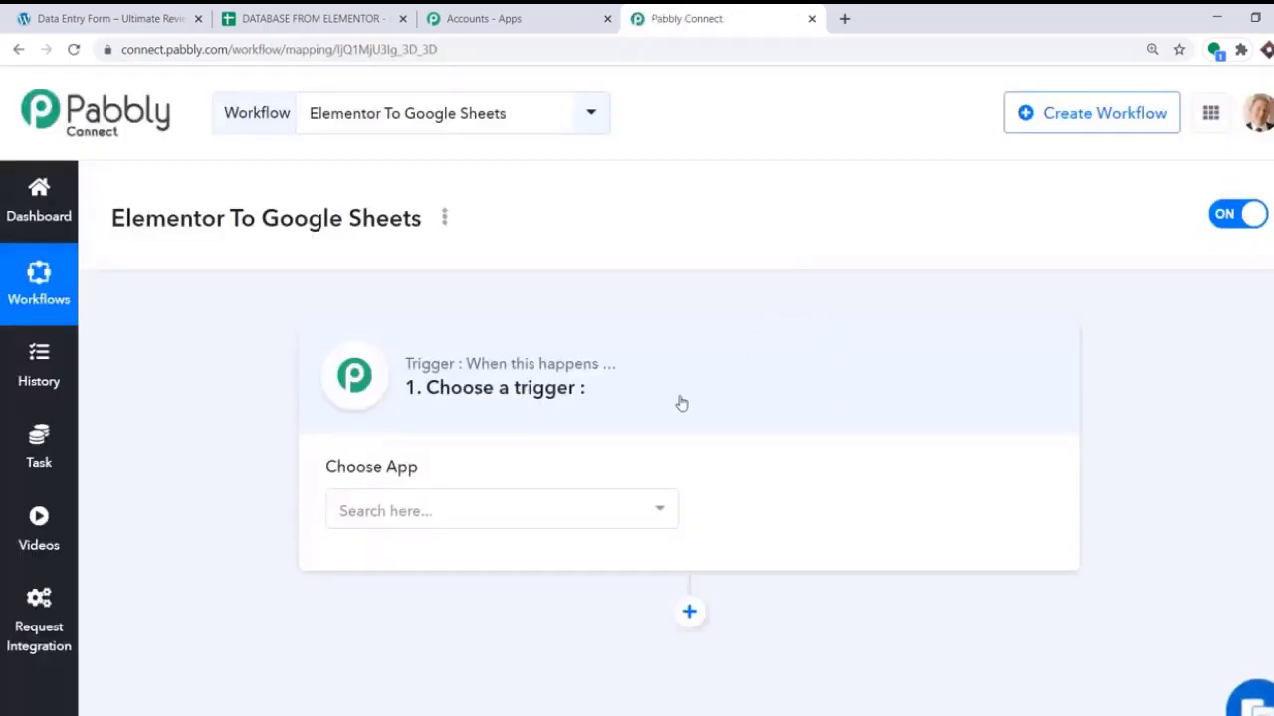
Step: Set the workflow's trigger to the Elementor Website Builder app with the New Form Submission event
left_click(443, 508)
type("ele")
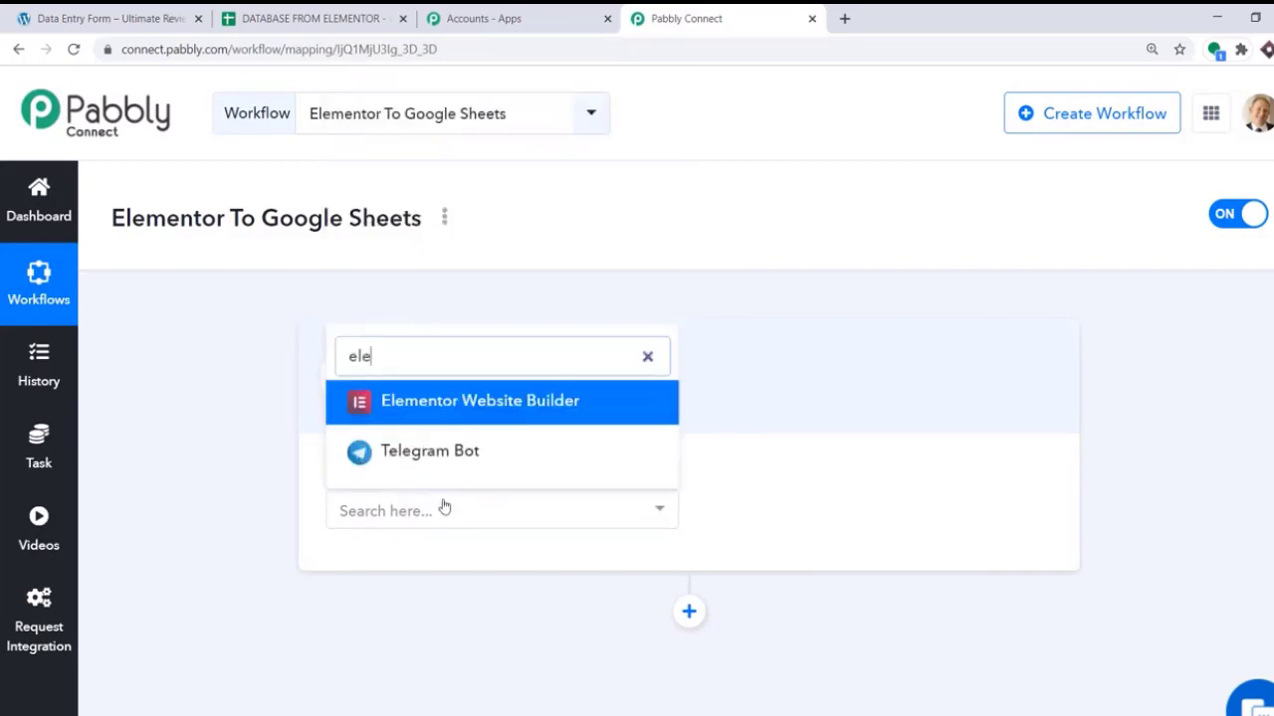
left_click(445, 403)
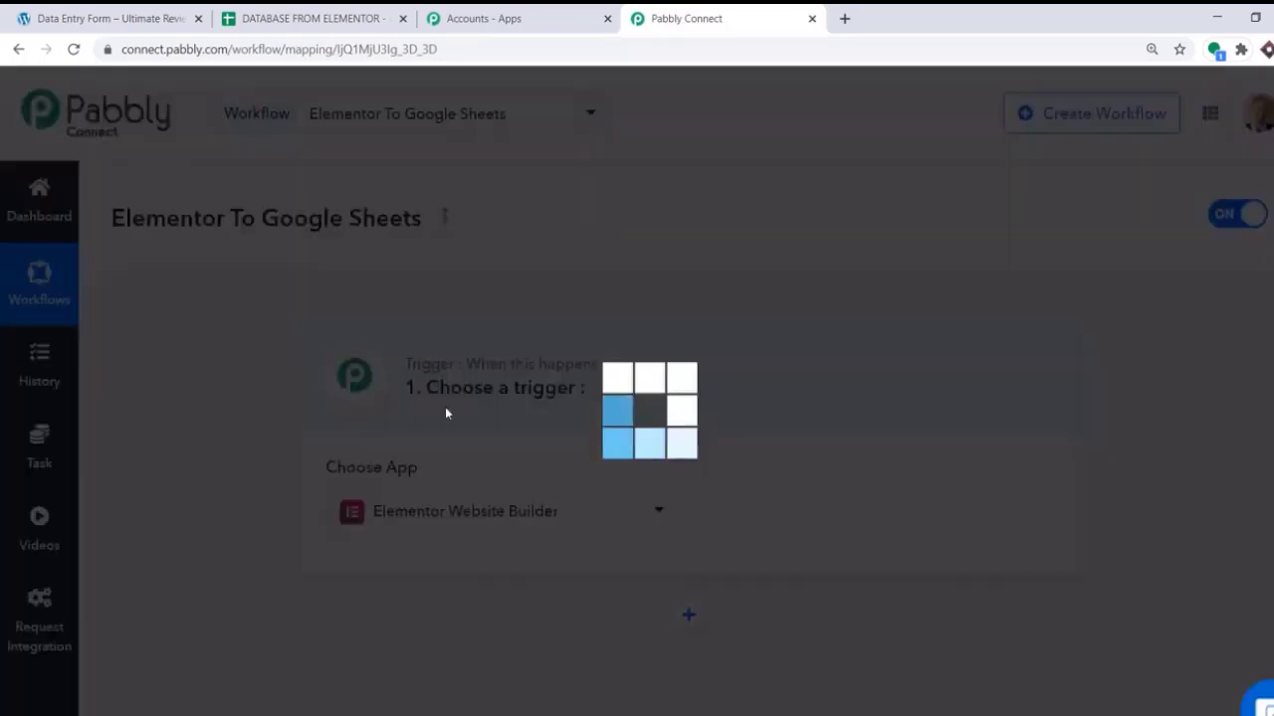
left_click(732, 513)
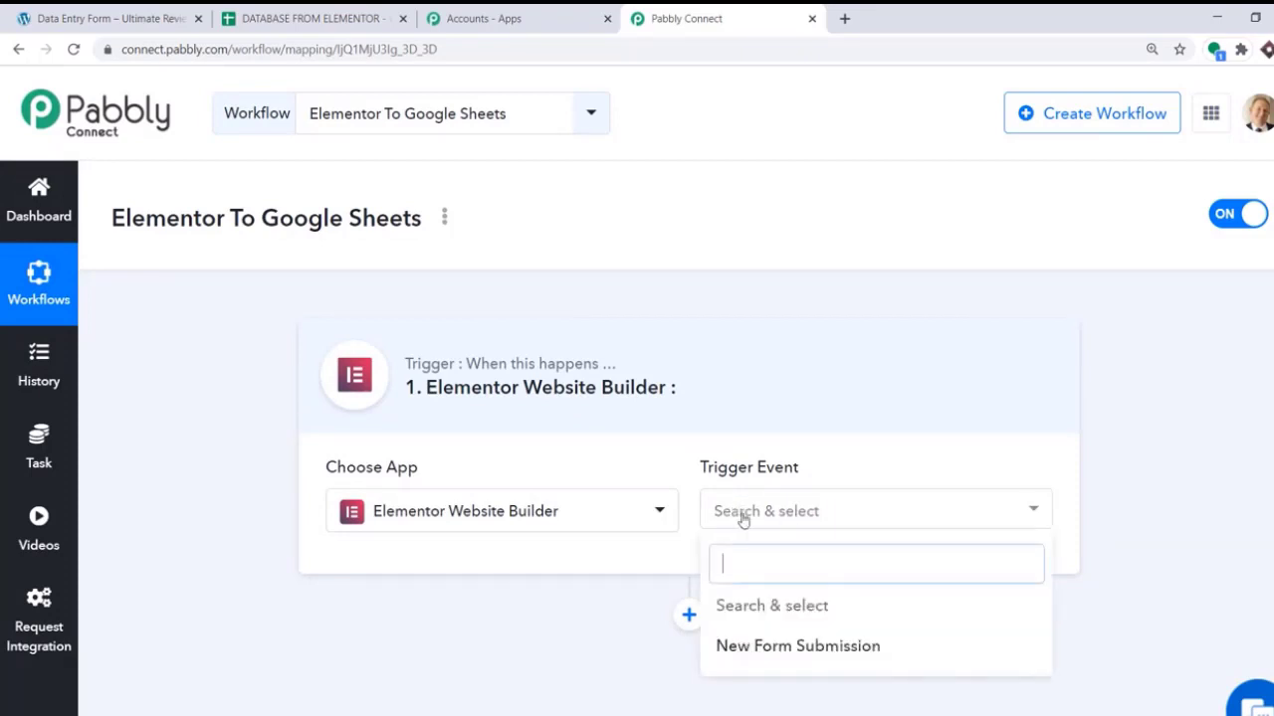
left_click(778, 645)
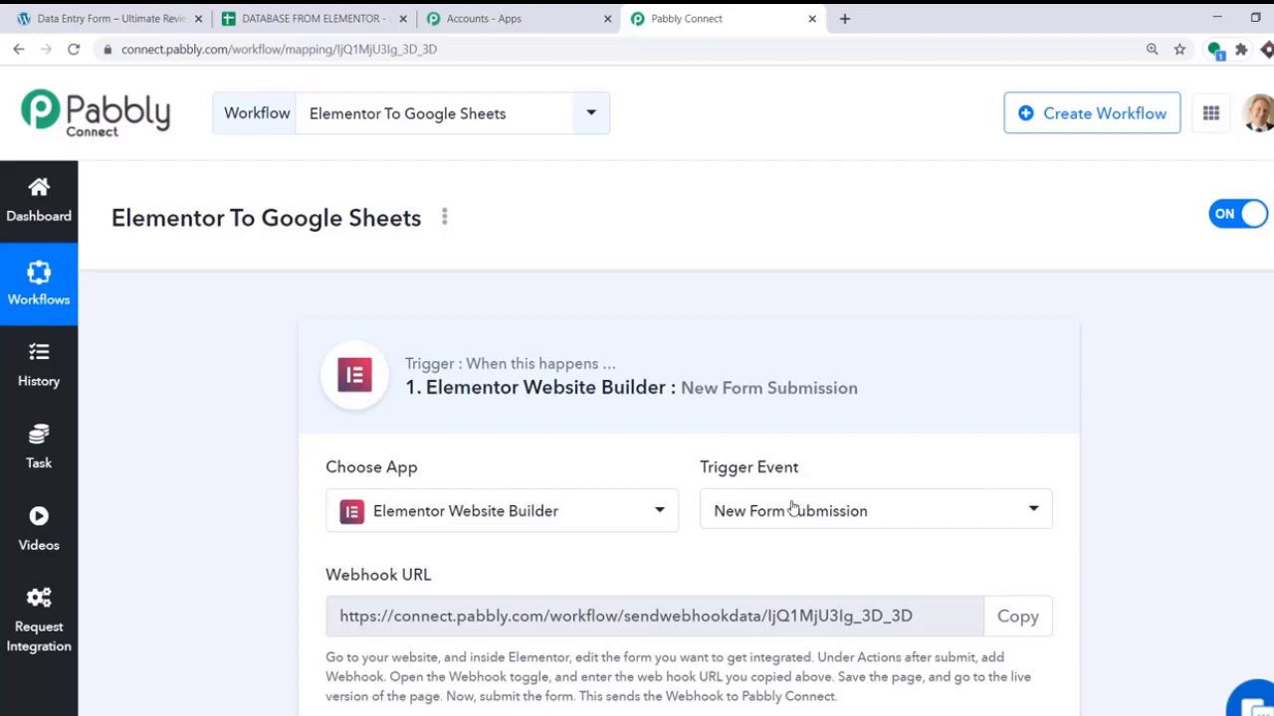
left_click(792, 509)
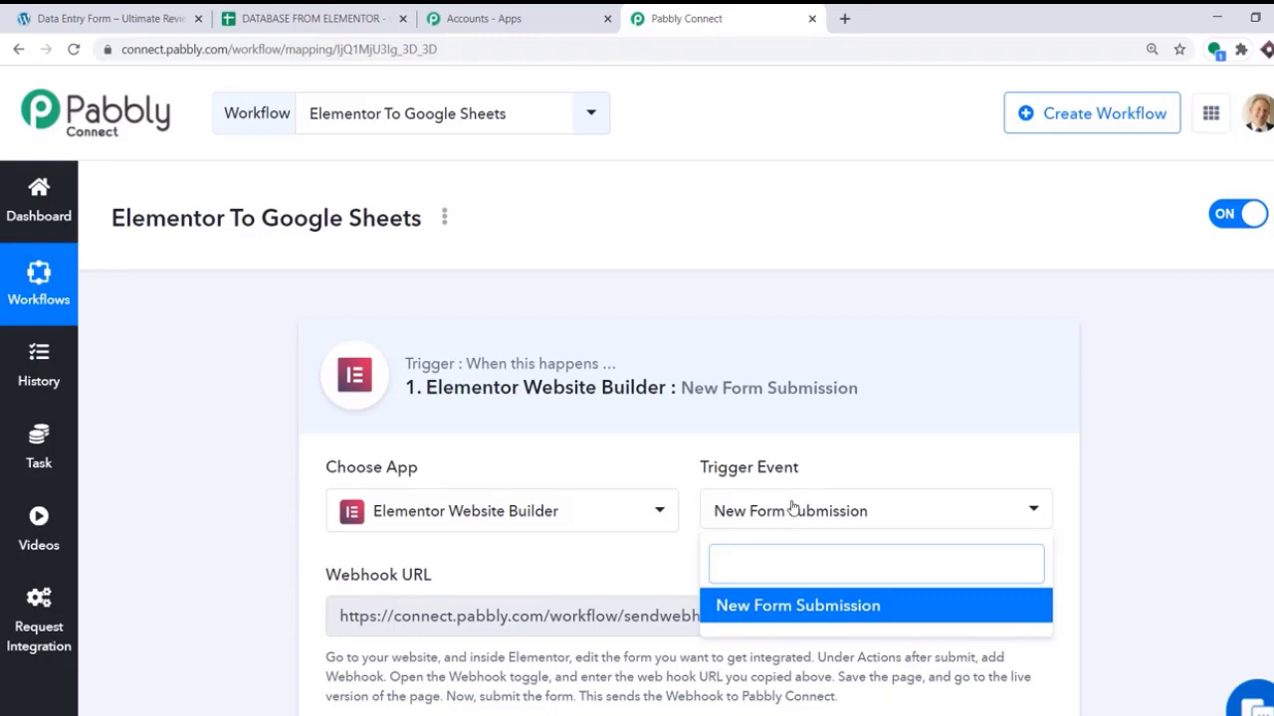
left_click(595, 449)
scroll(595, 449, "down", 3)
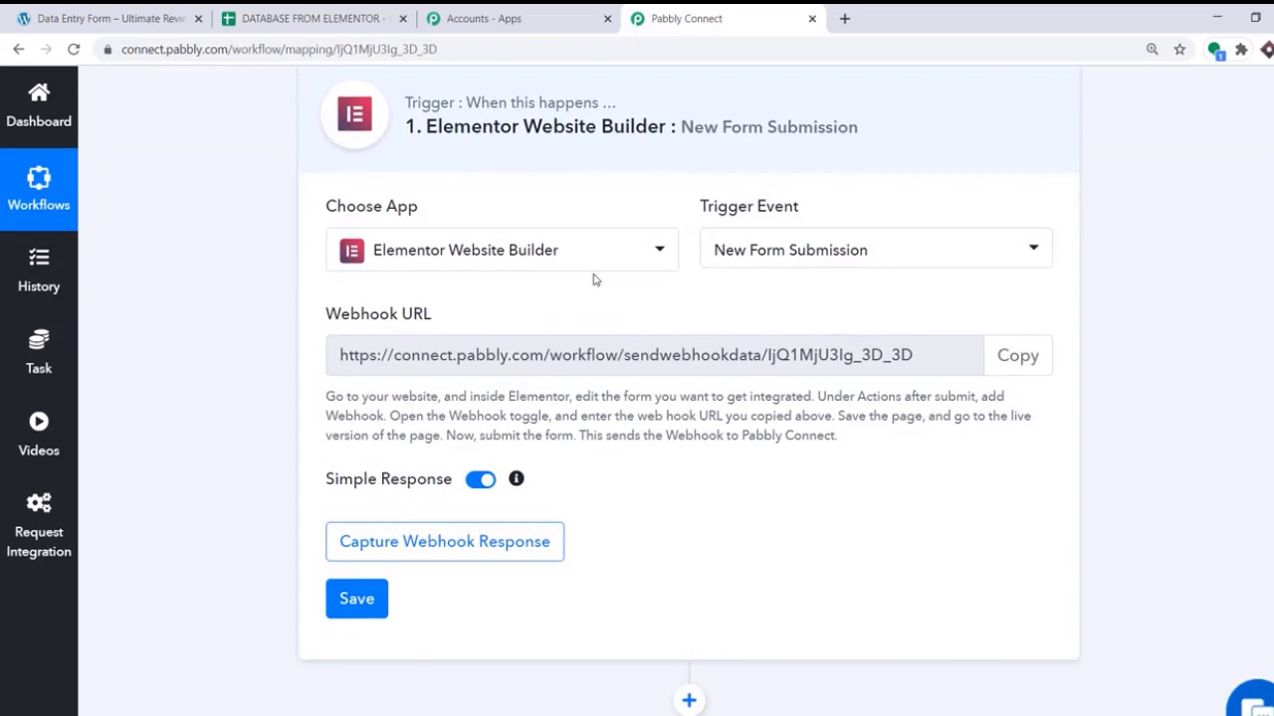
Step: Open the WordPress Data Entry Form page in Elementor and select its form for editing
left_click(155, 14)
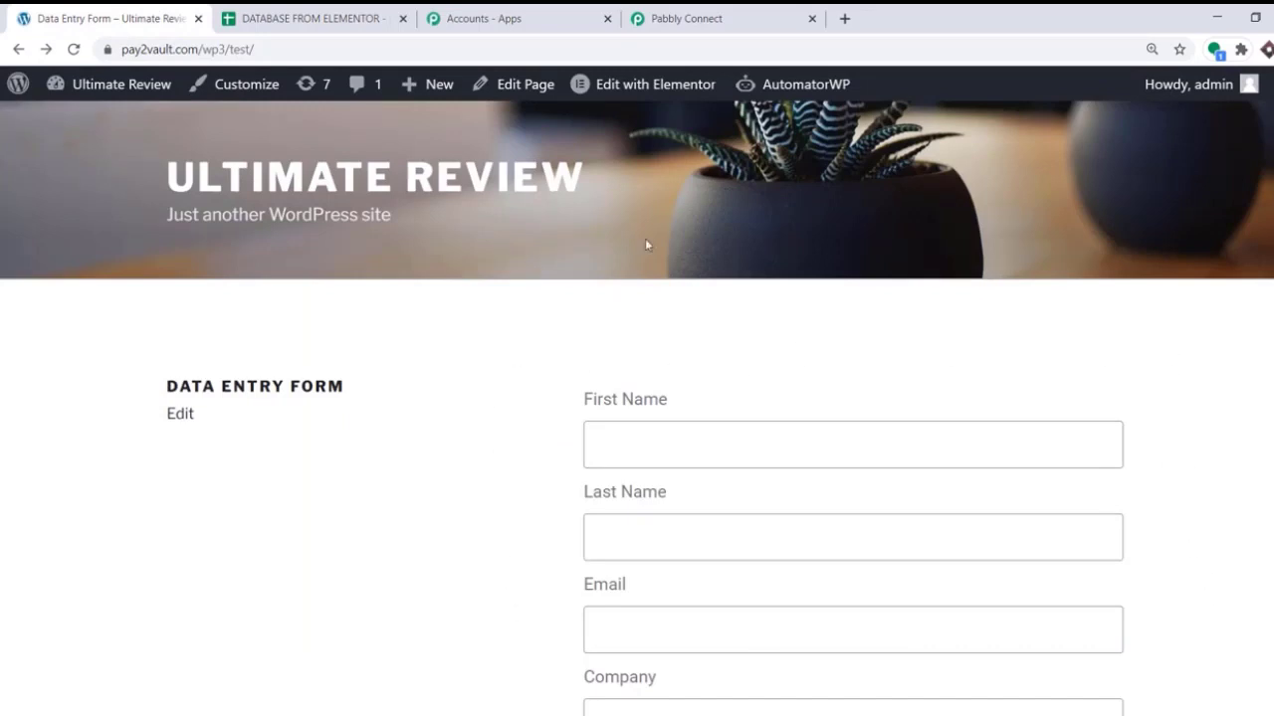
mouse_move(643, 97)
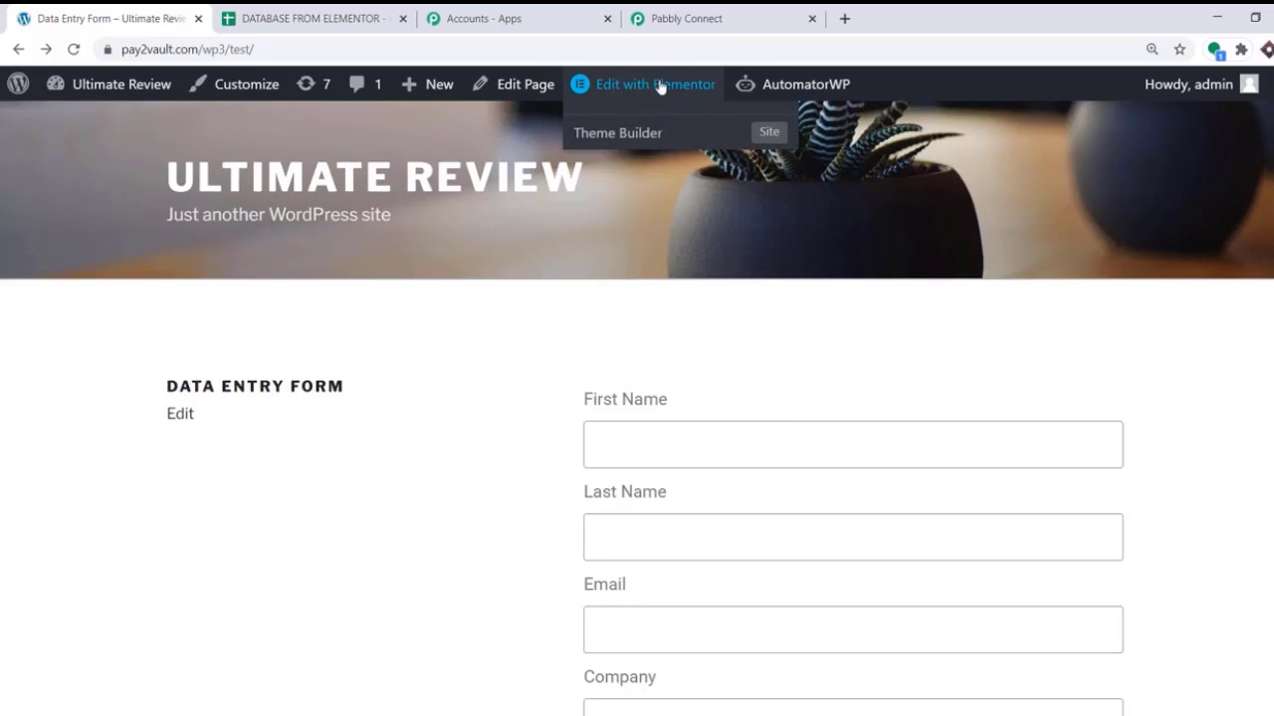
left_click(655, 84)
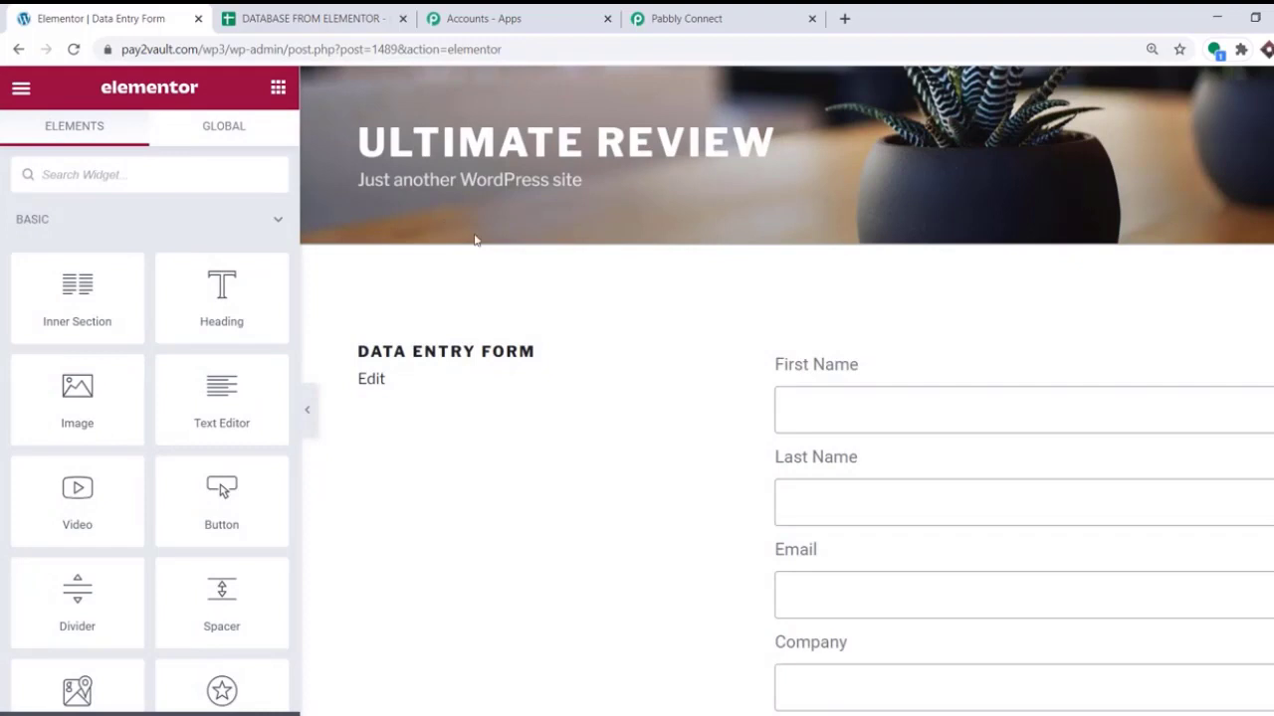
left_click(873, 392)
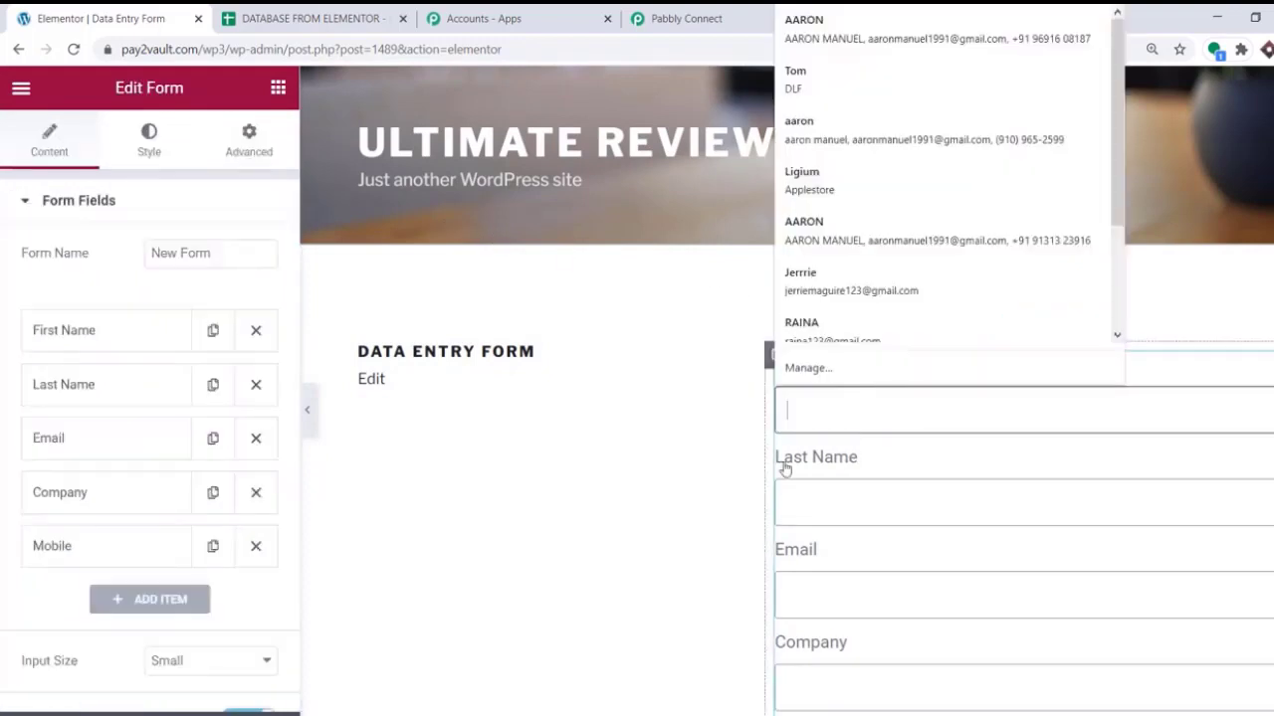
left_click(783, 464)
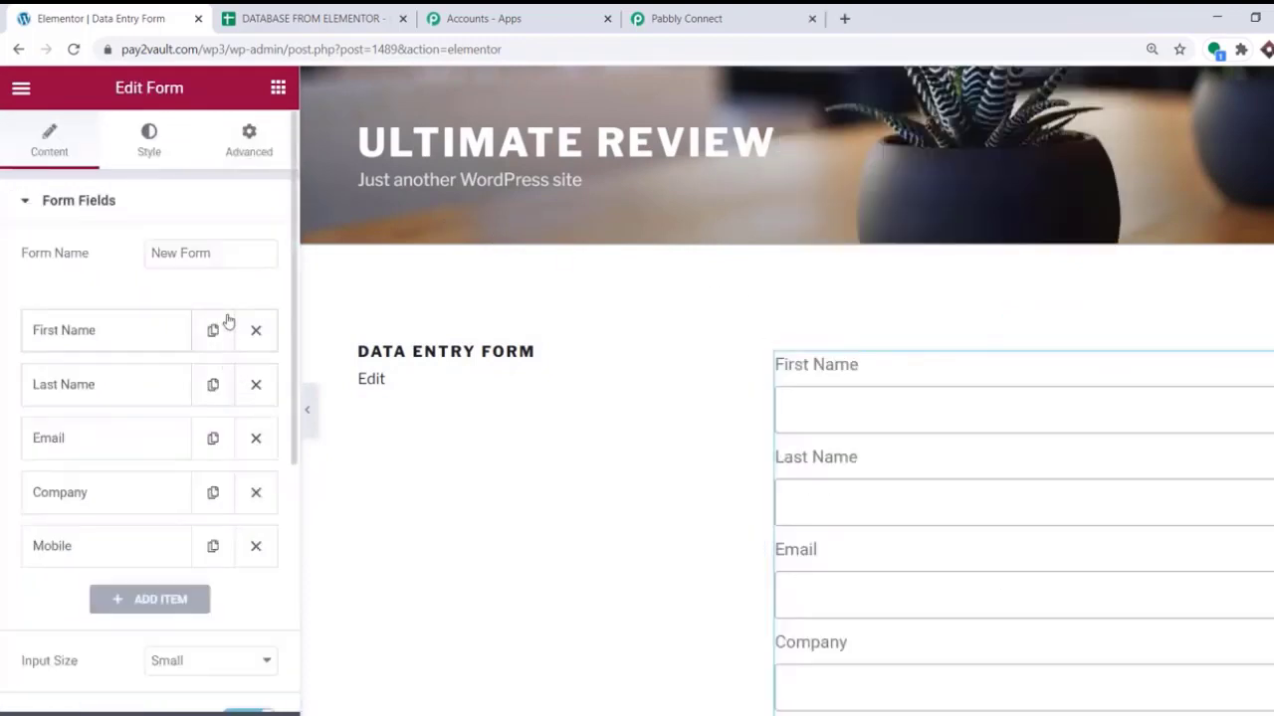
Step: Add Webhook to the form's actions after submit
scroll(228, 318, "down", 4)
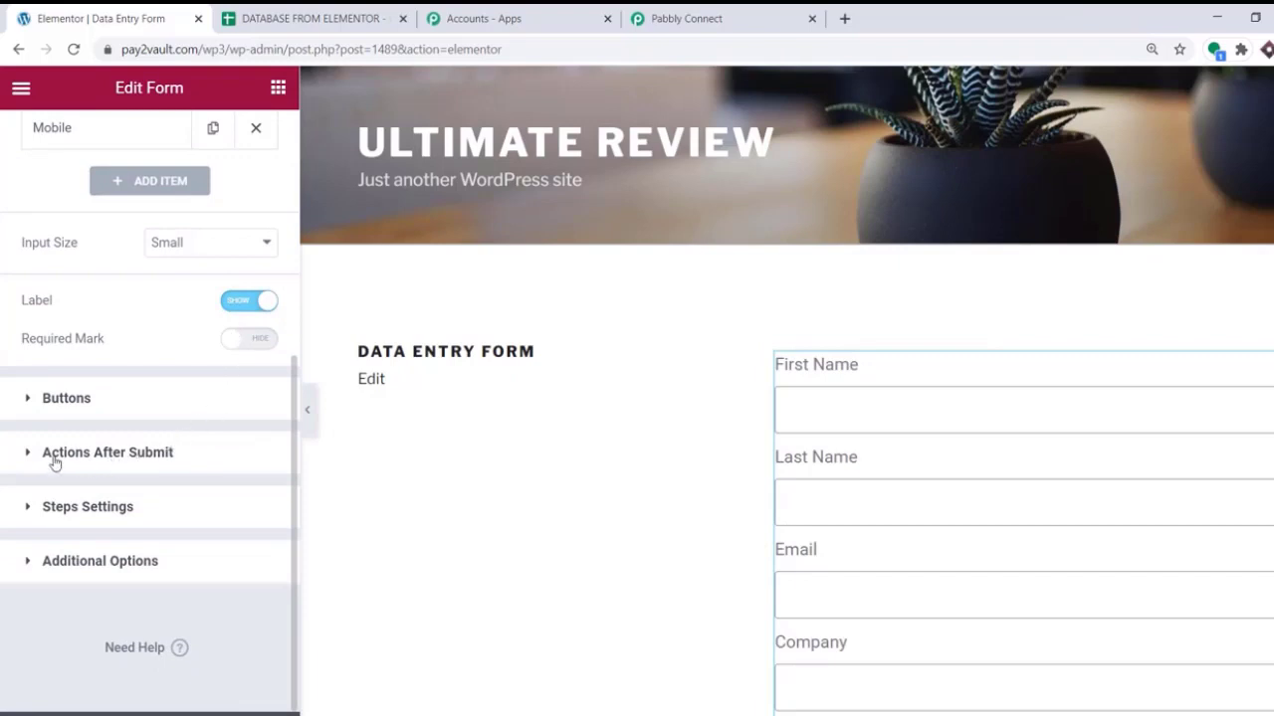
left_click(105, 452)
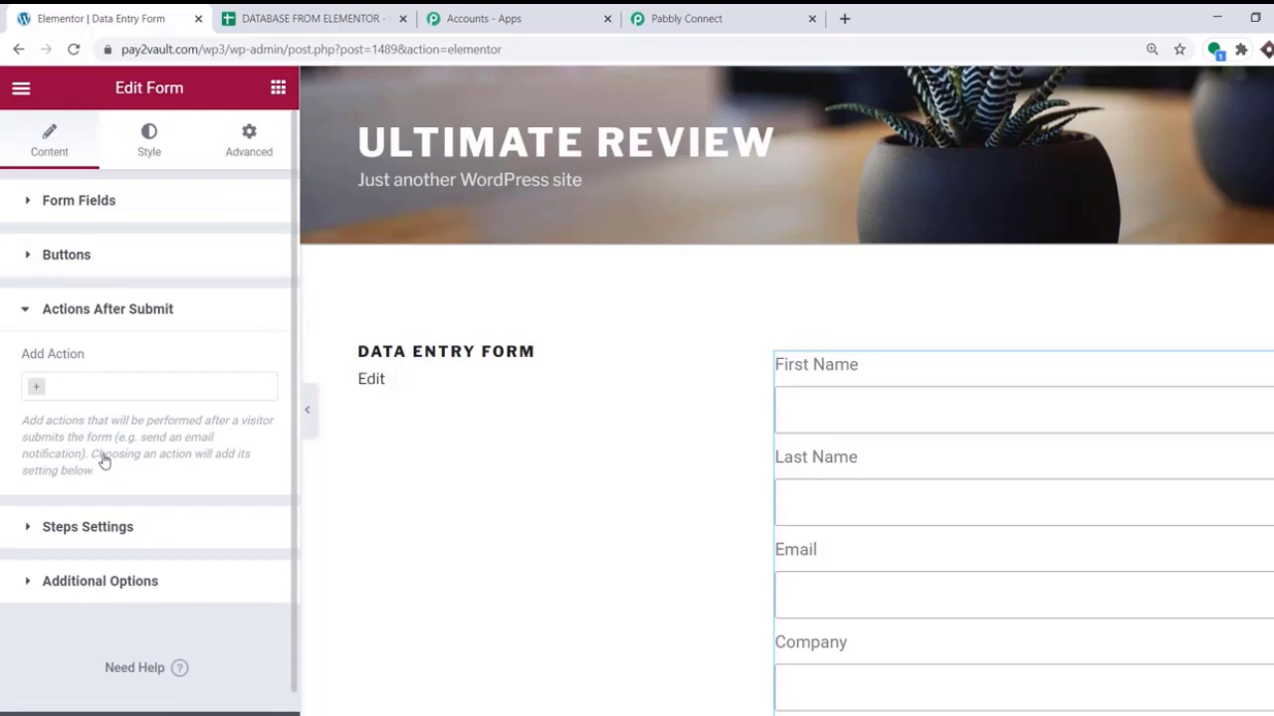
left_click(87, 388)
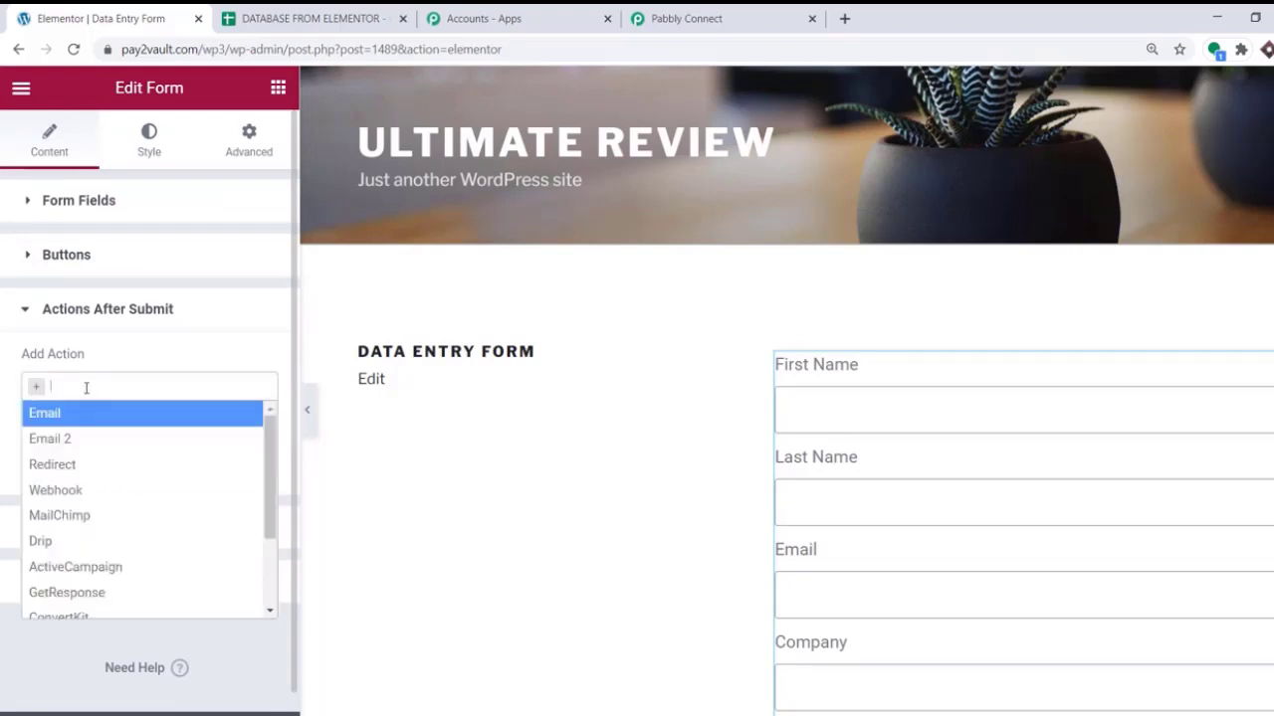
left_click(77, 491)
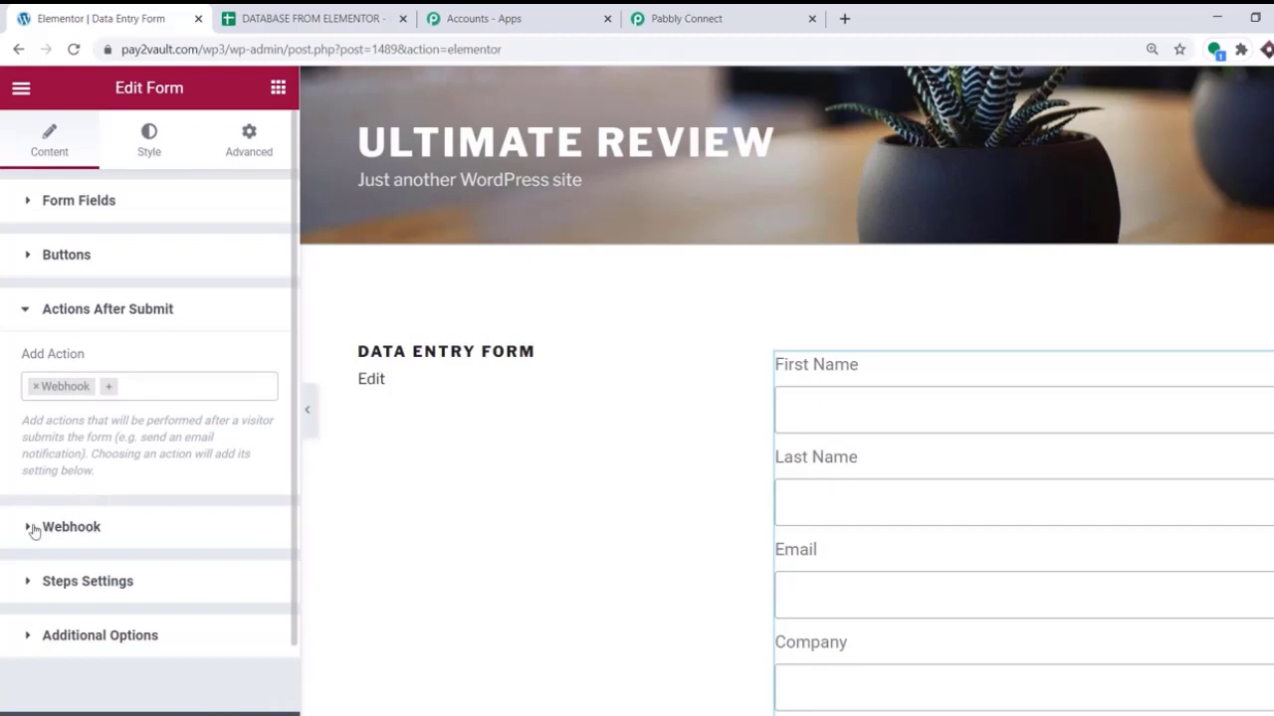
Step: Copy the trigger's webhook URL from Pabbly Connect into the Elementor form's webhook settings and update the page
left_click(82, 527)
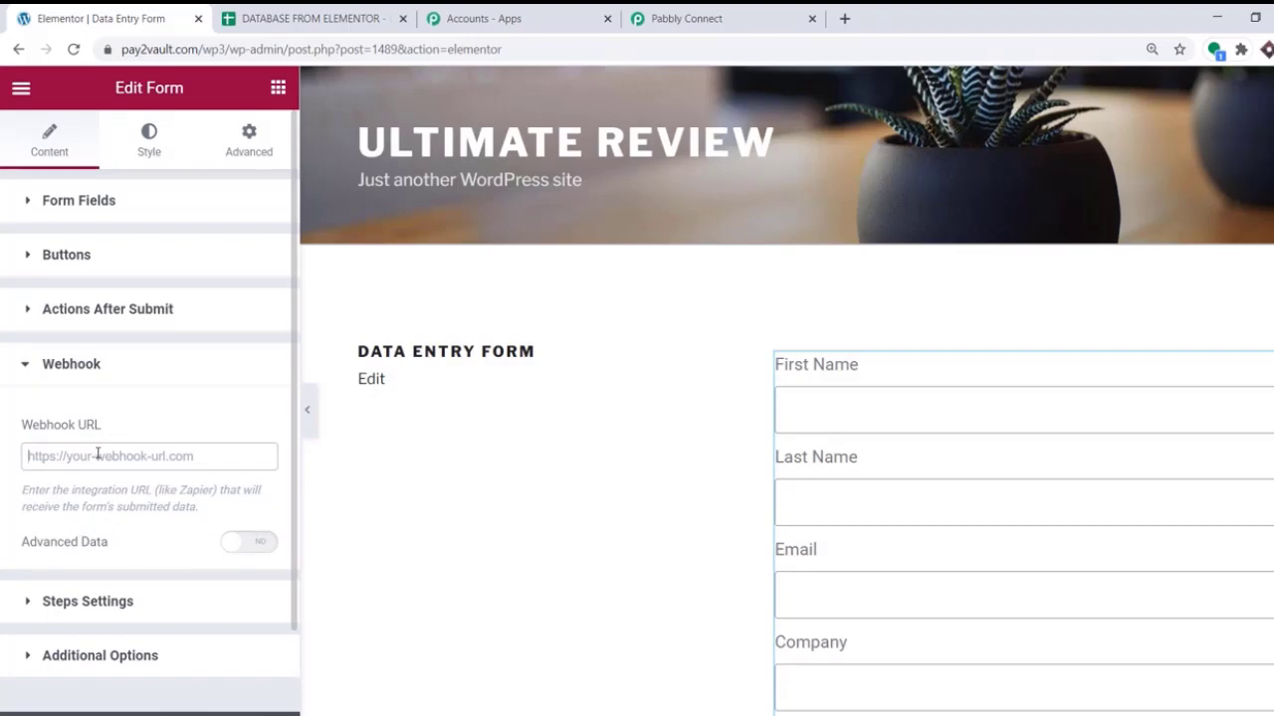
left_click(647, 18)
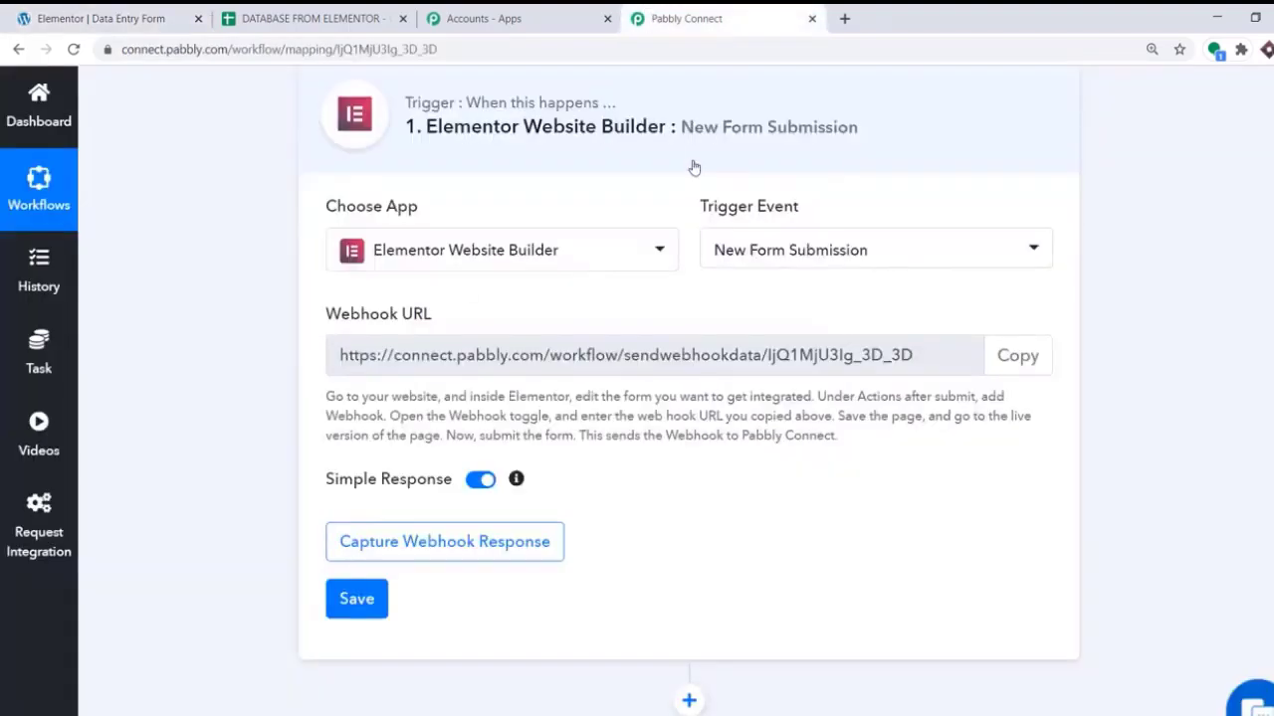
left_click(1007, 352)
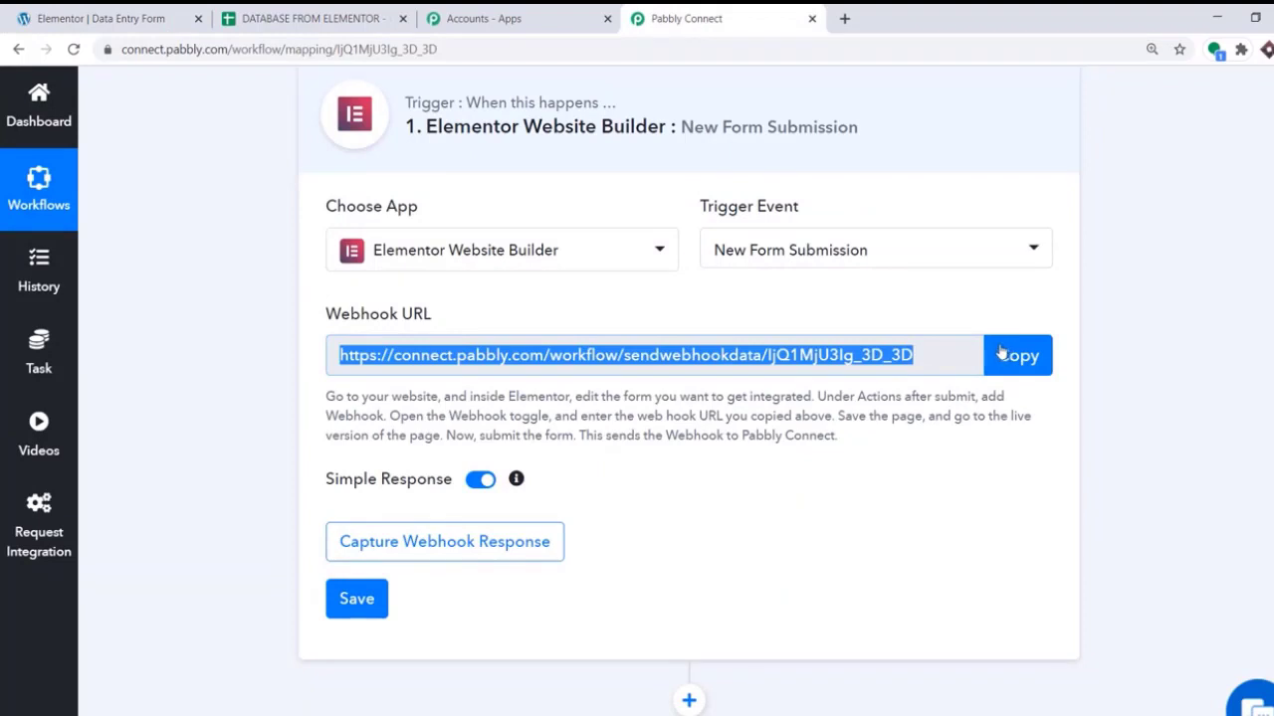
left_click(81, 14)
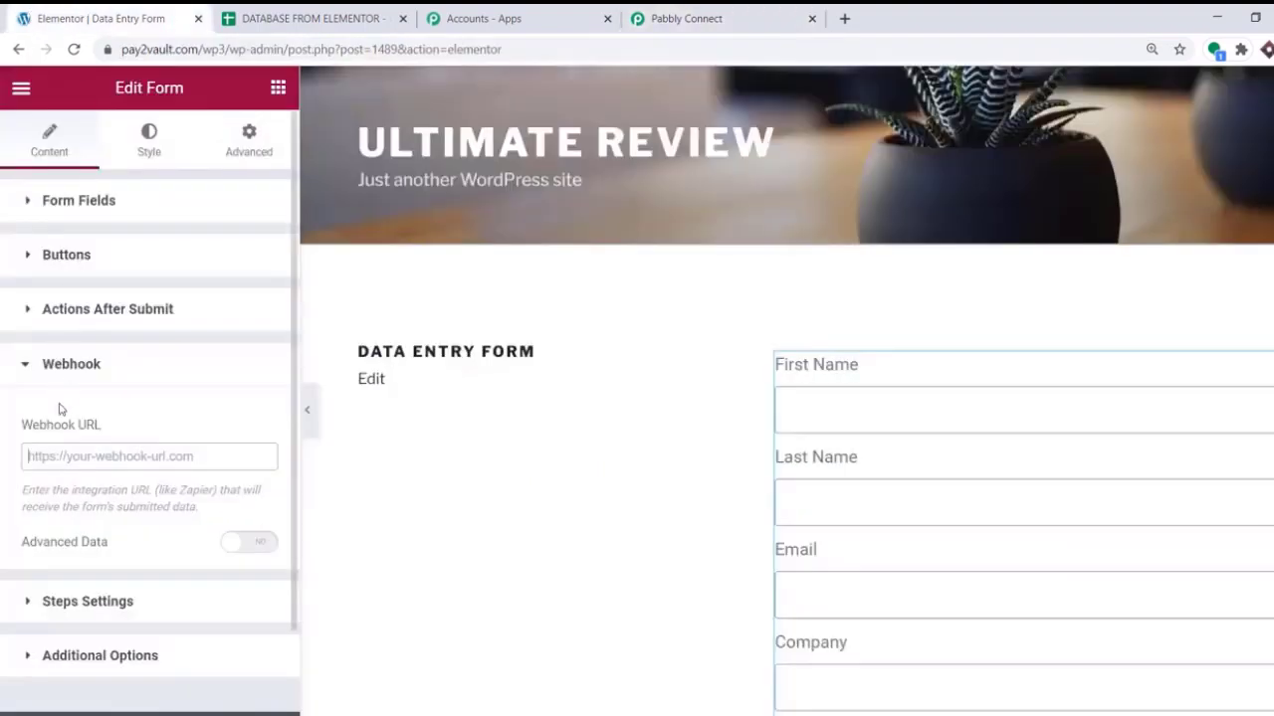
right_click(55, 461)
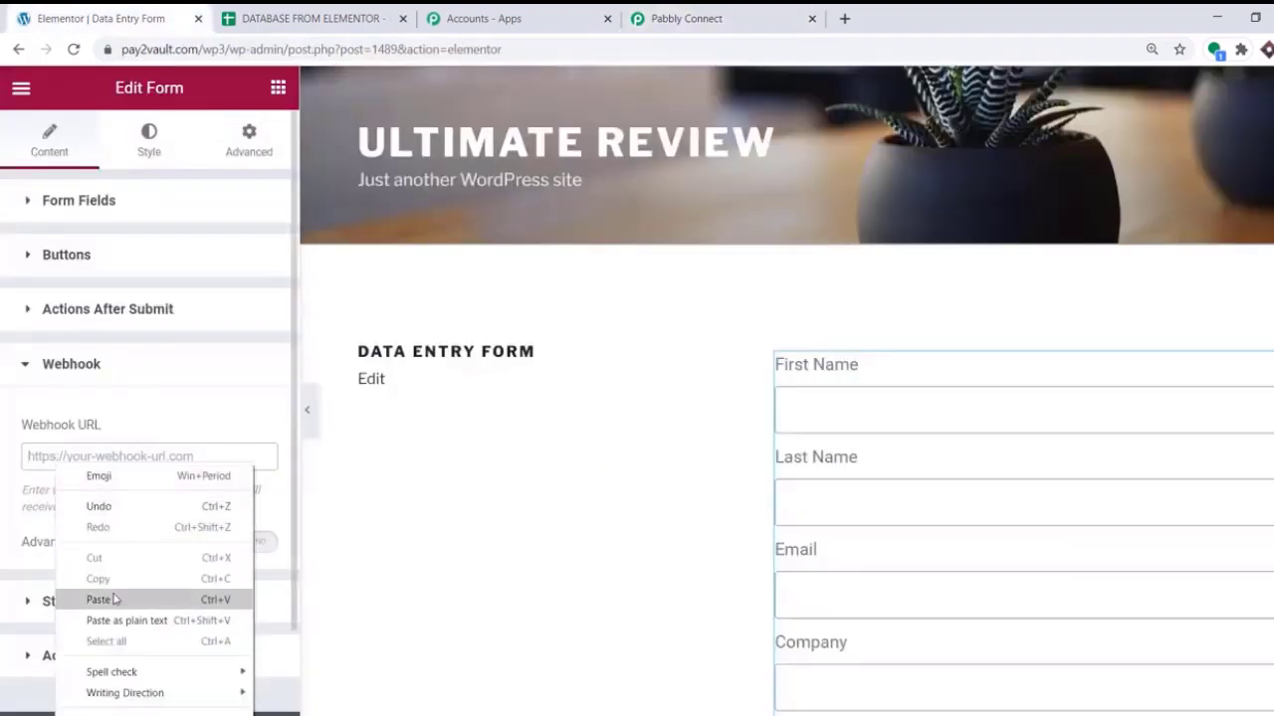
left_click(113, 597)
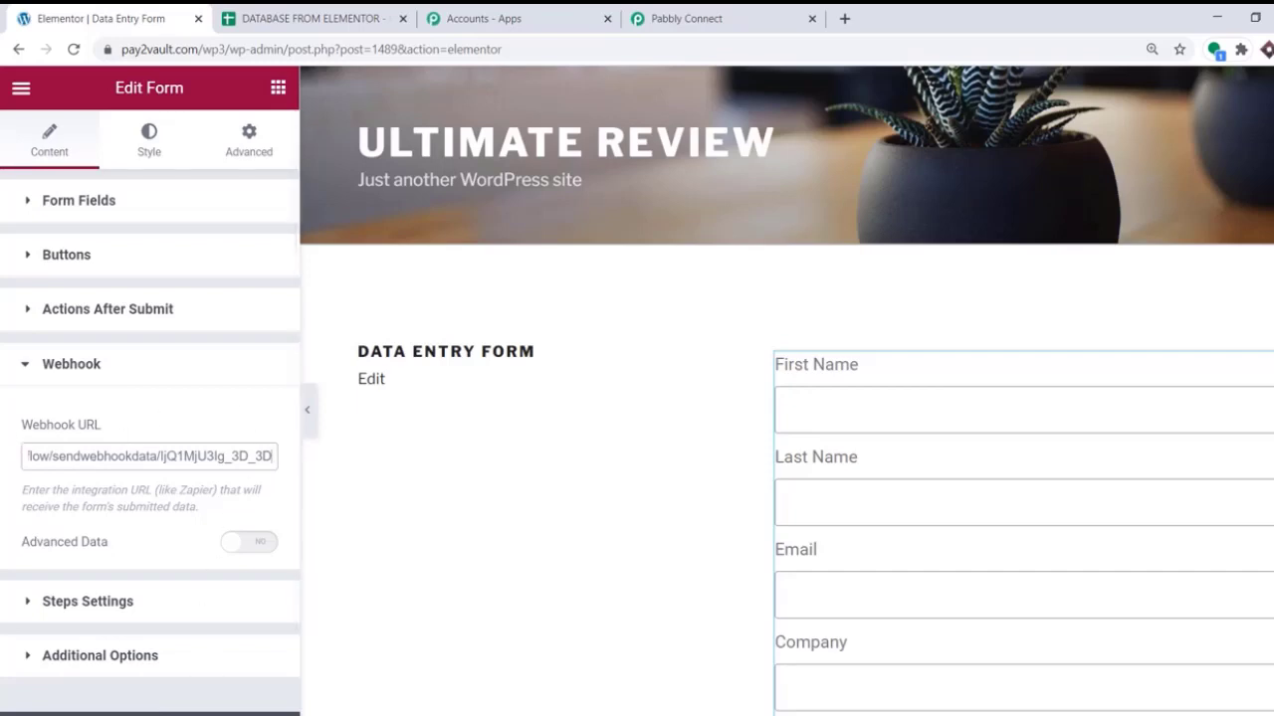
left_click(207, 714)
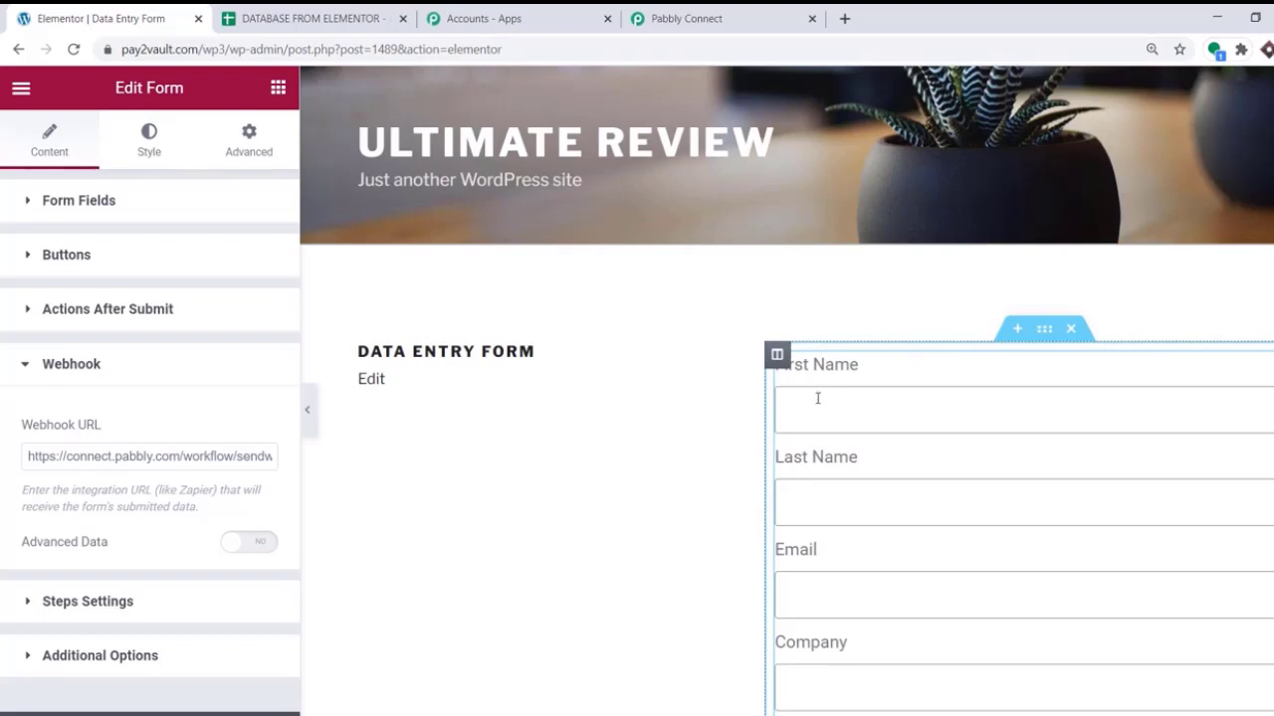
Step: Switch to Pabbly Connect and start capturing the webhook response for the Elementor trigger
left_click(736, 20)
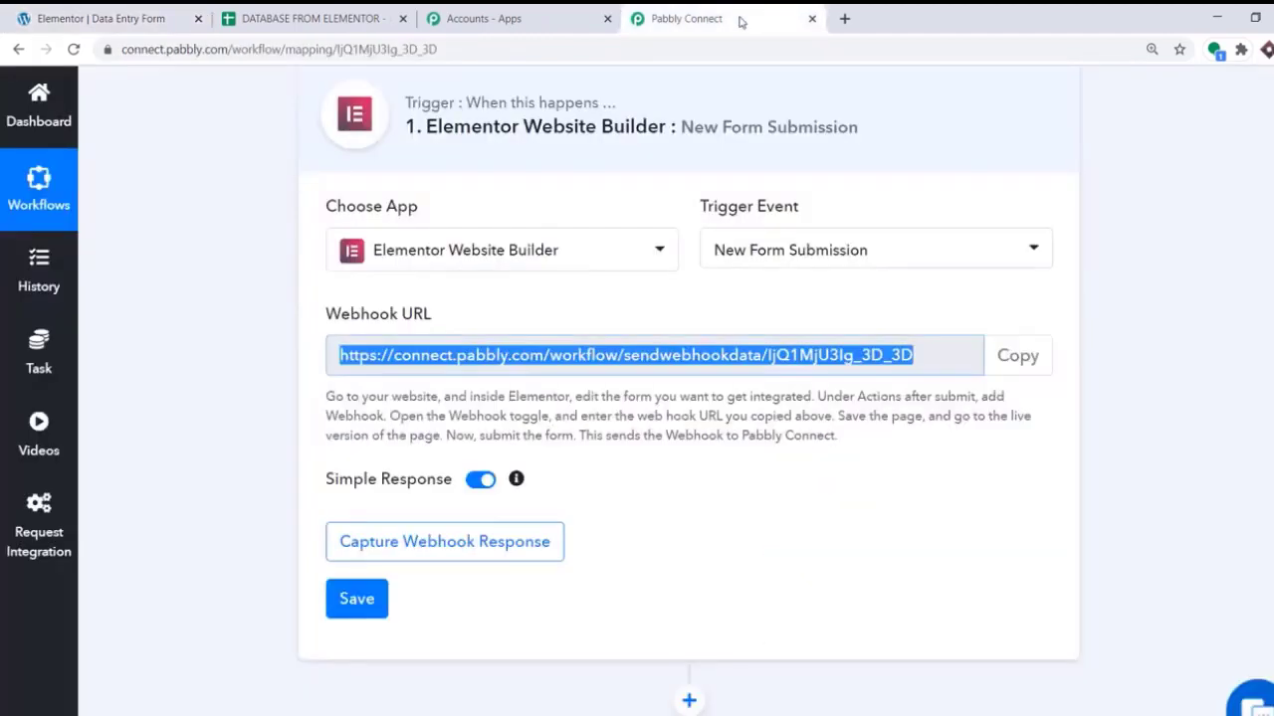
left_click(443, 543)
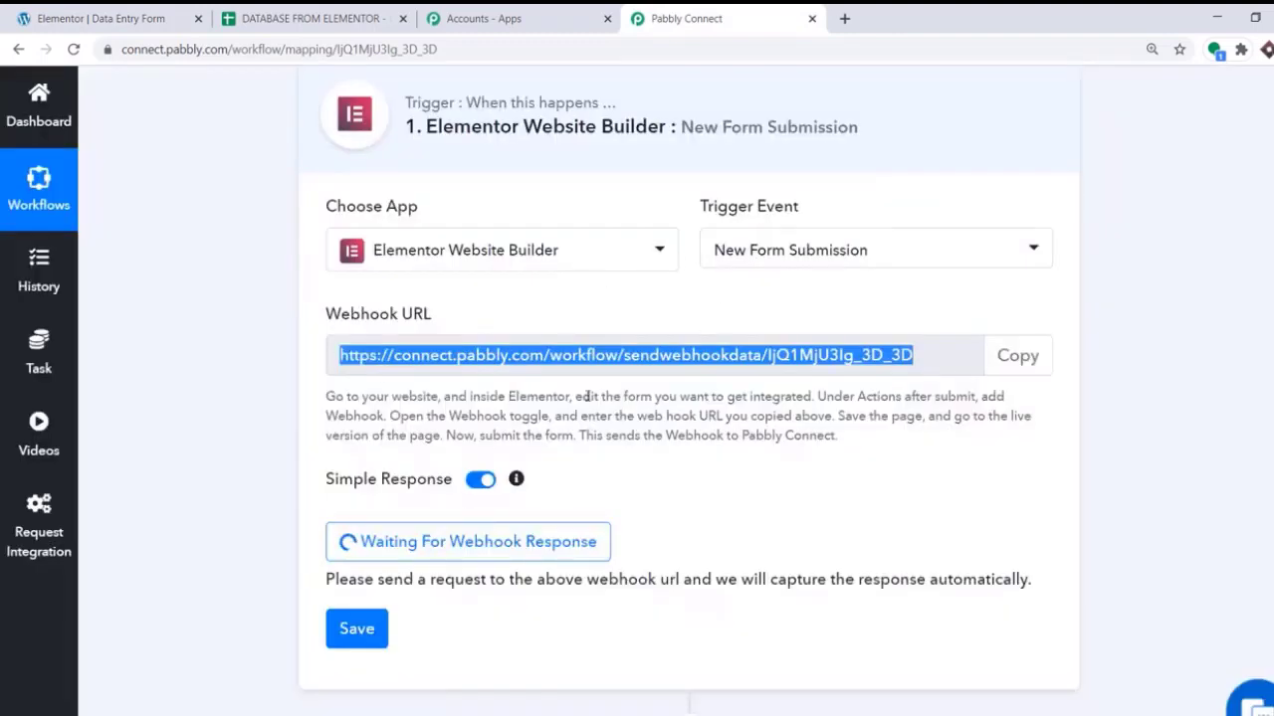
Step: Switch to the live Data Entry Form page and fill in the contact's name, email and mobile from a saved autofill entry
left_click(128, 18)
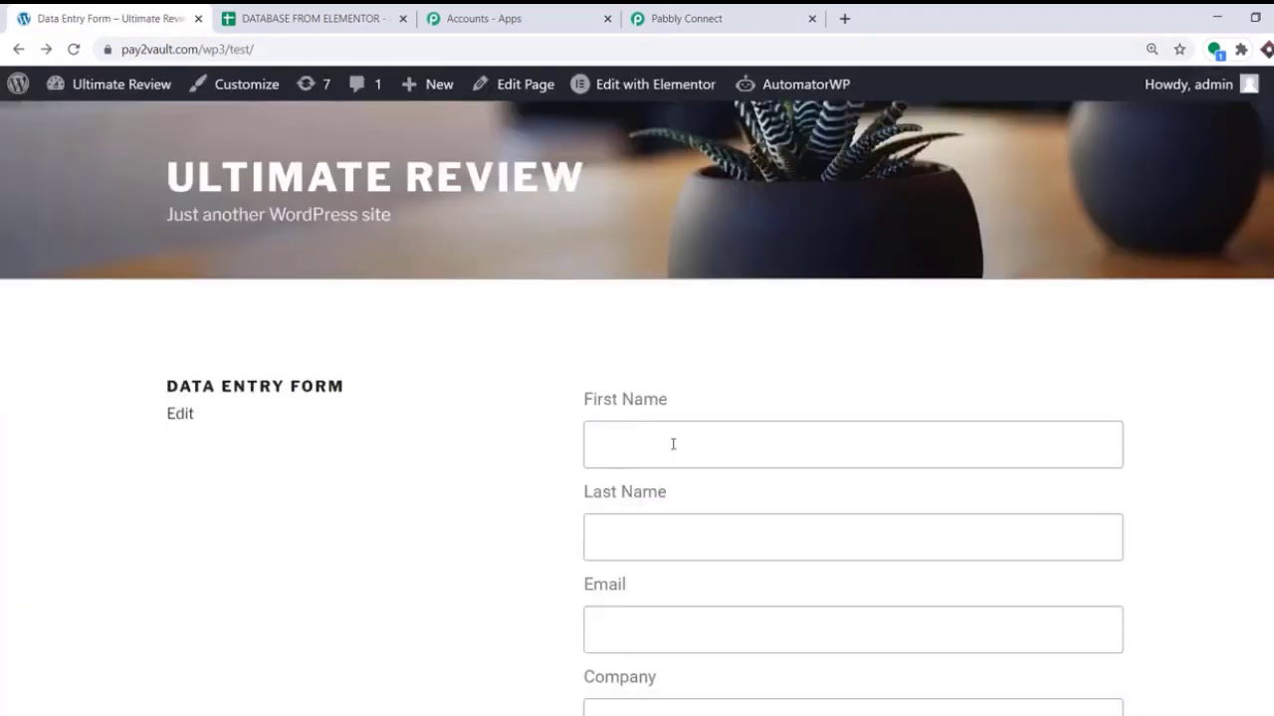
left_click(672, 443)
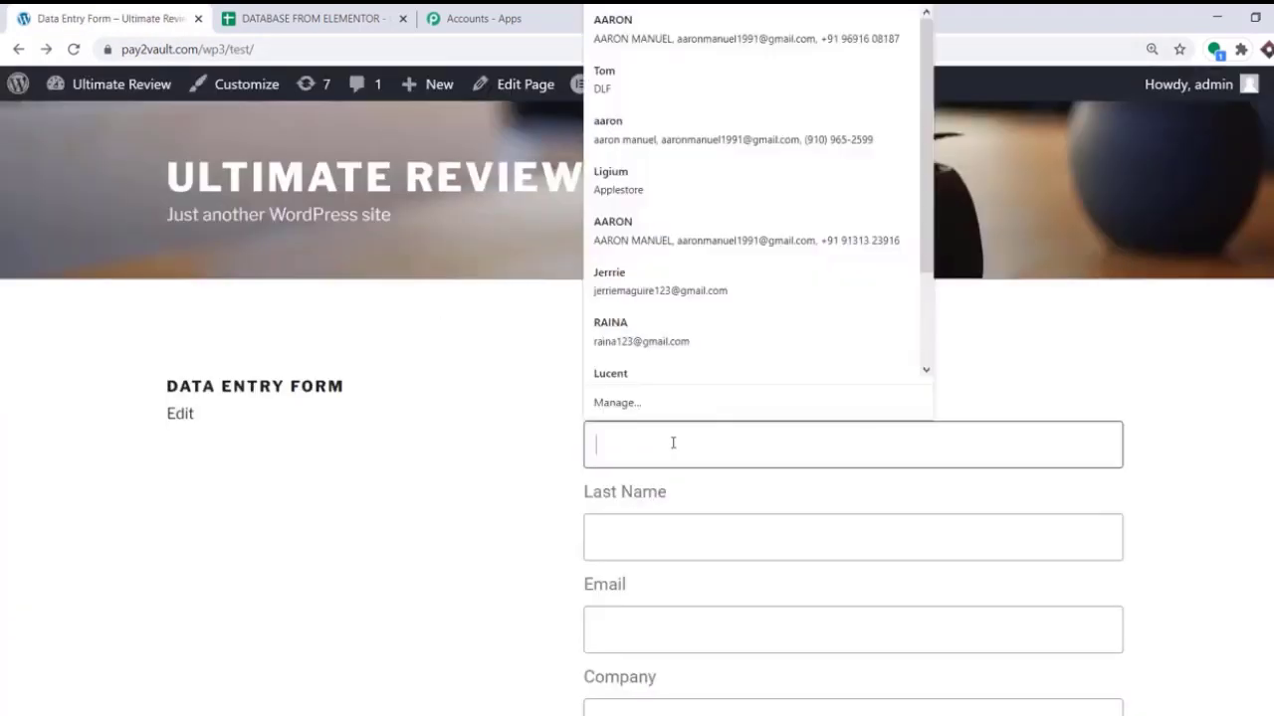
left_click(608, 30)
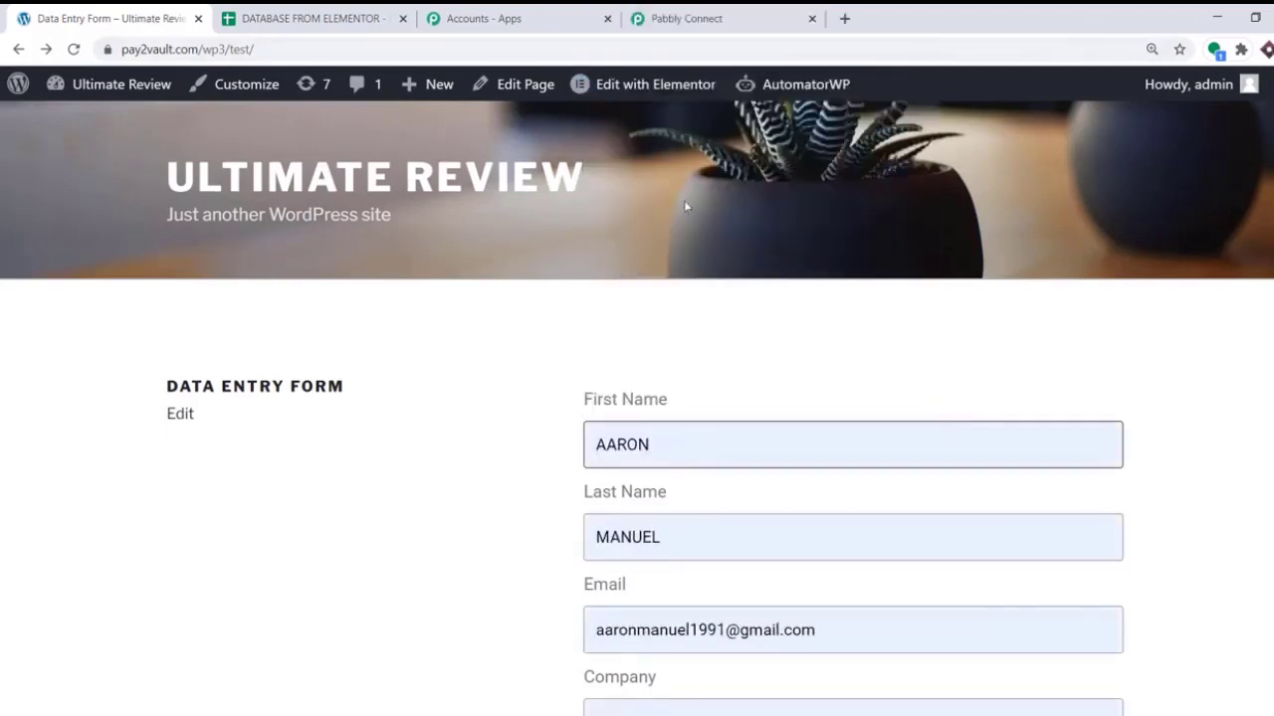
Step: Set the form's Company to Tesla and send the test submission
scroll(711, 309, "down", 2)
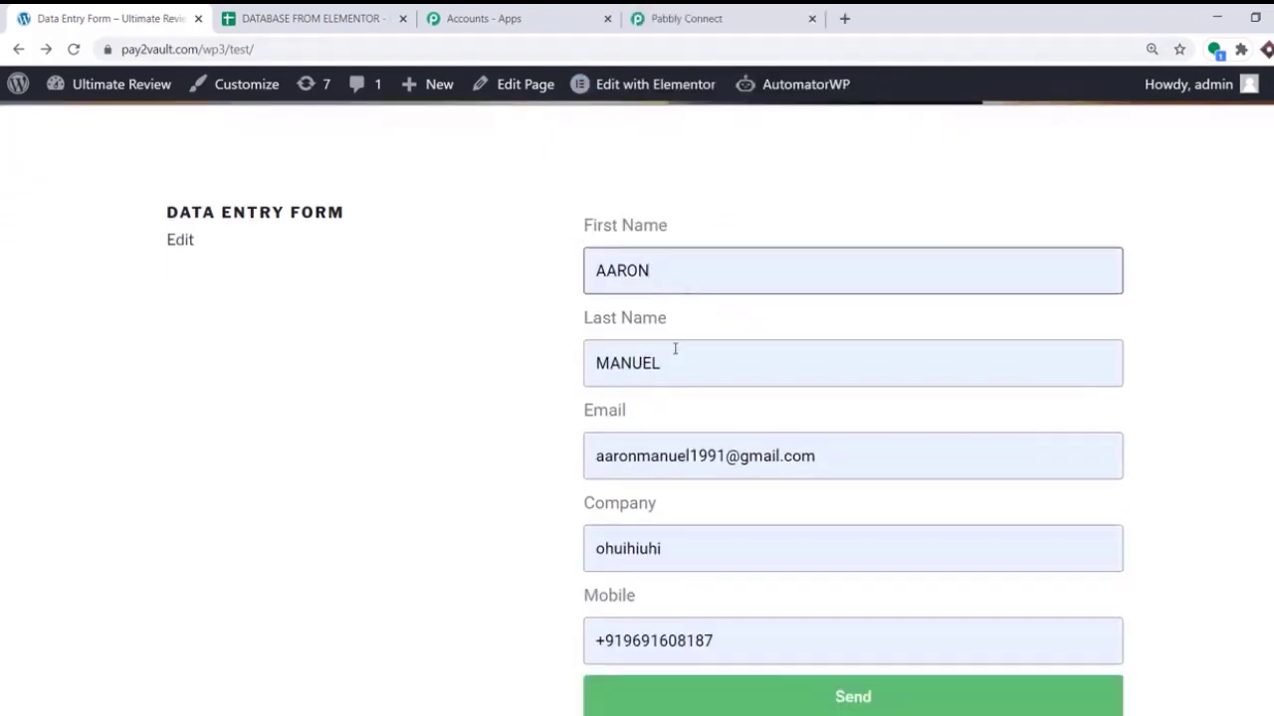
double_click(673, 537)
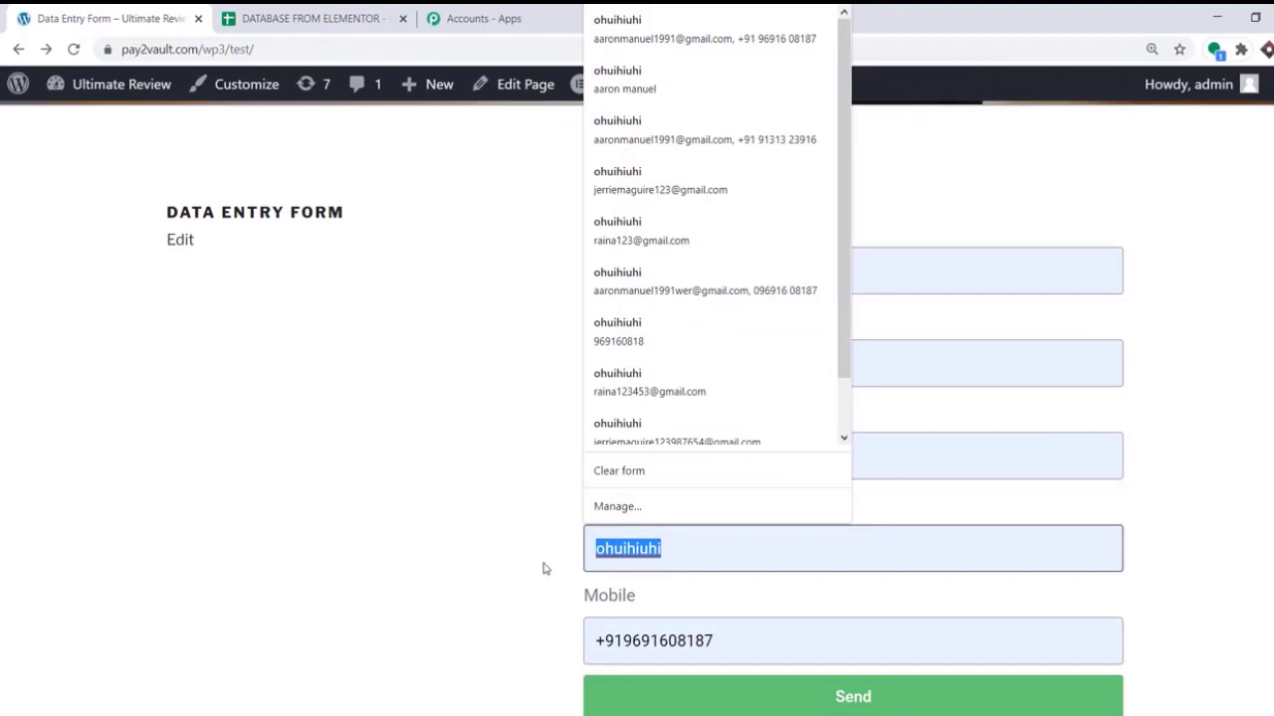
key("BackSpace")
type("Tesla")
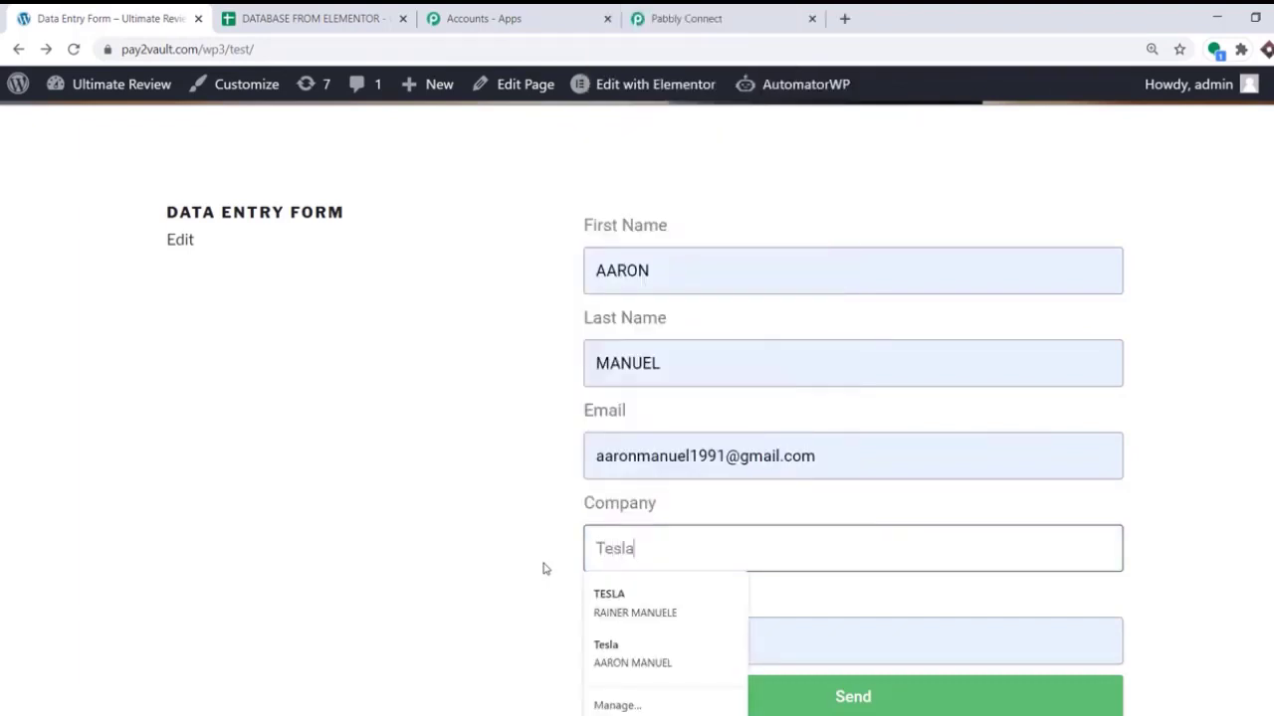
left_click(543, 557)
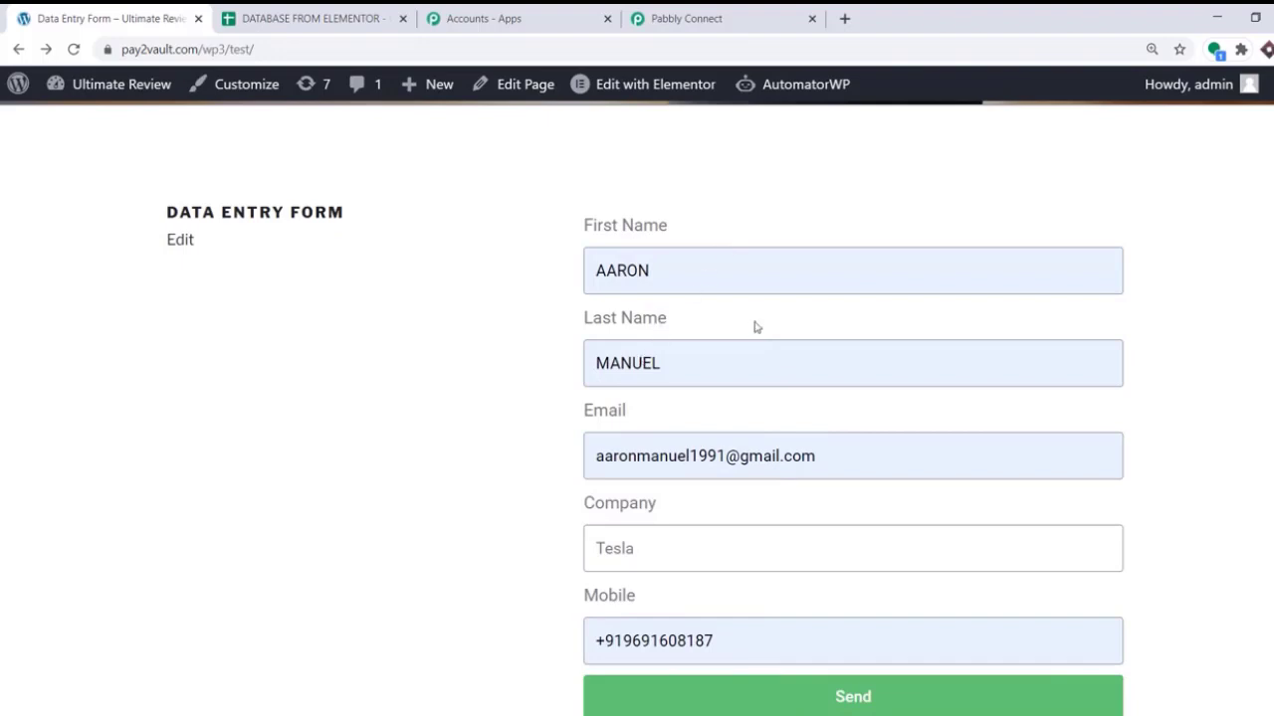
scroll(755, 326, "down", 1)
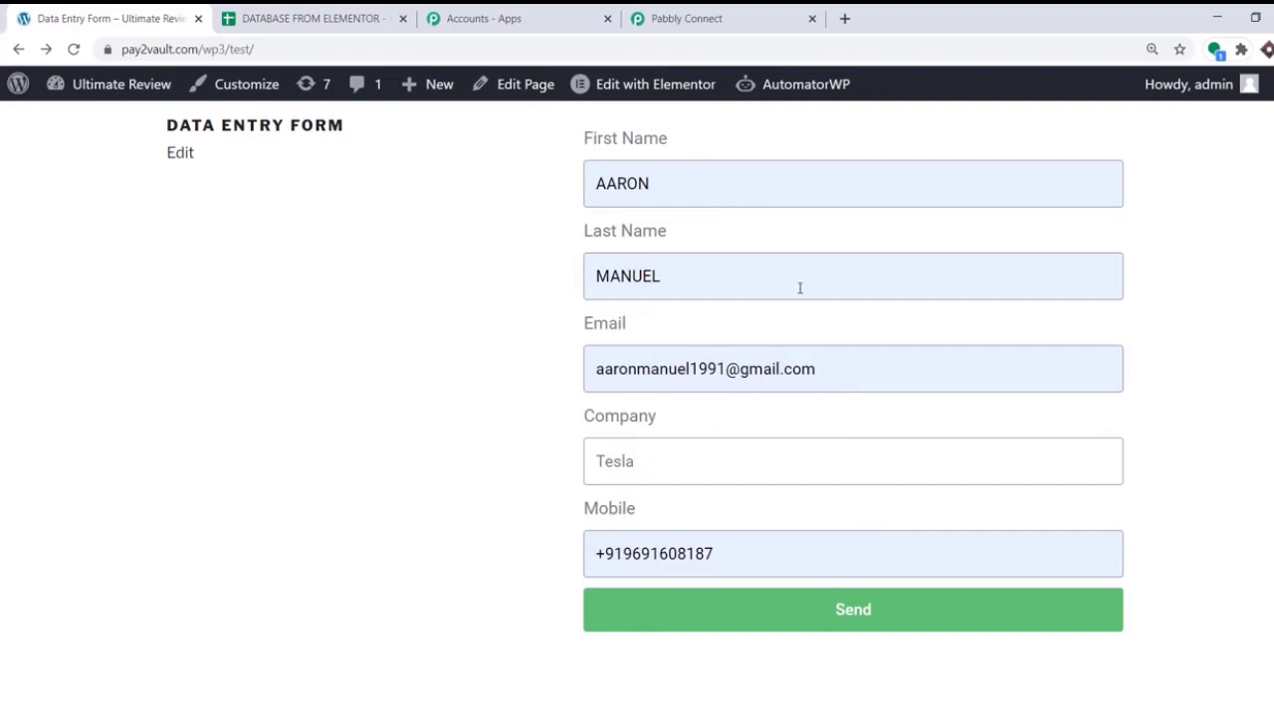
scroll(716, 289, "down", 1)
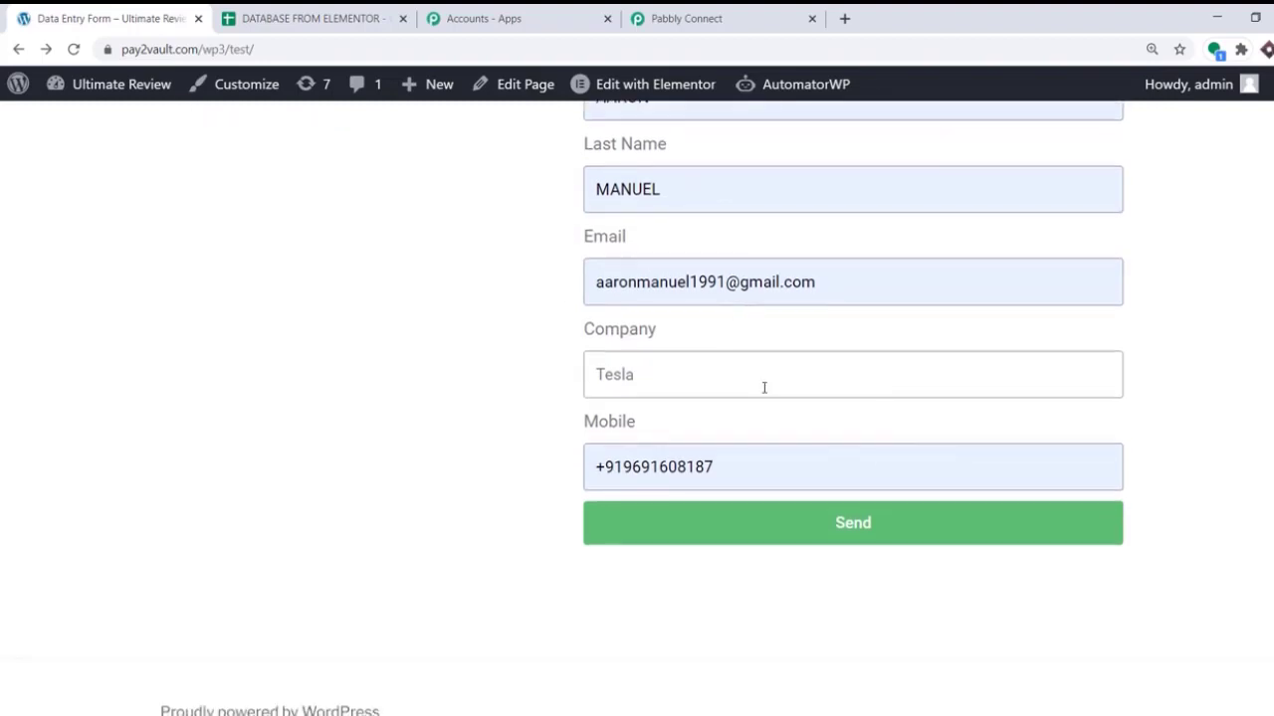
left_click(850, 532)
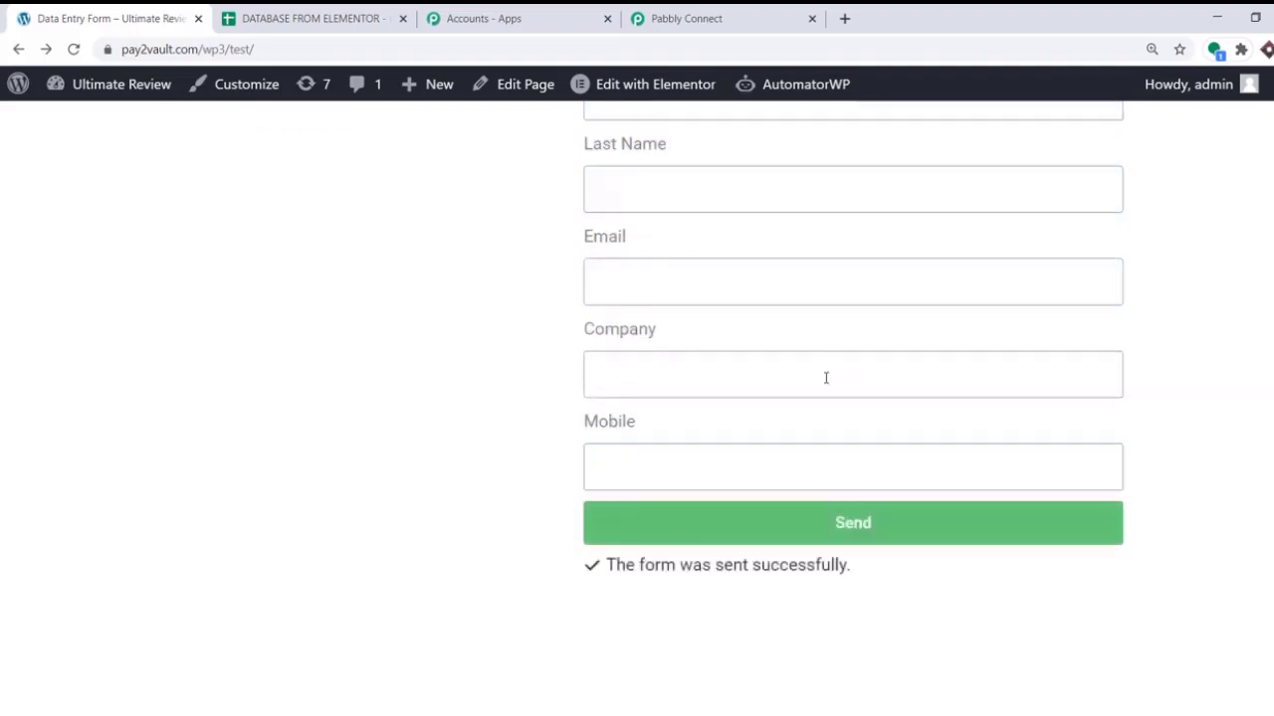
scroll(817, 382, "up", 2)
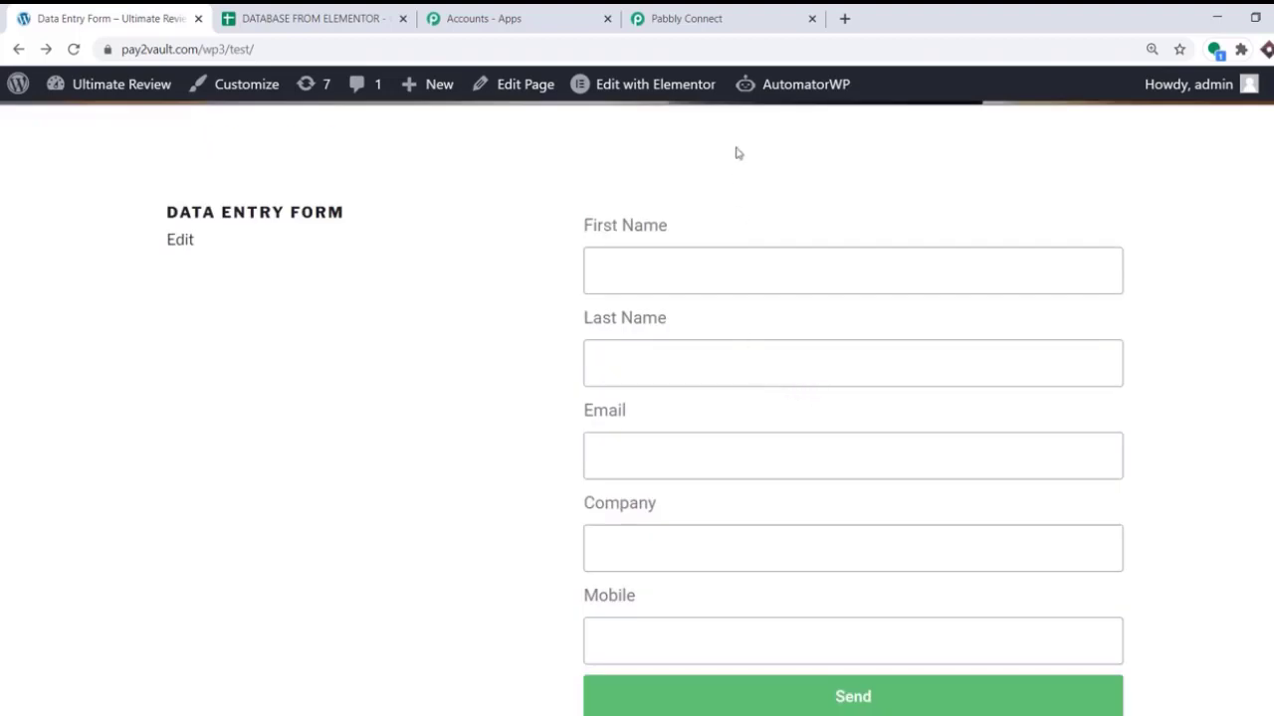
Step: Return to Pabbly Connect and review the captured webhook response's keys and values
left_click(711, 20)
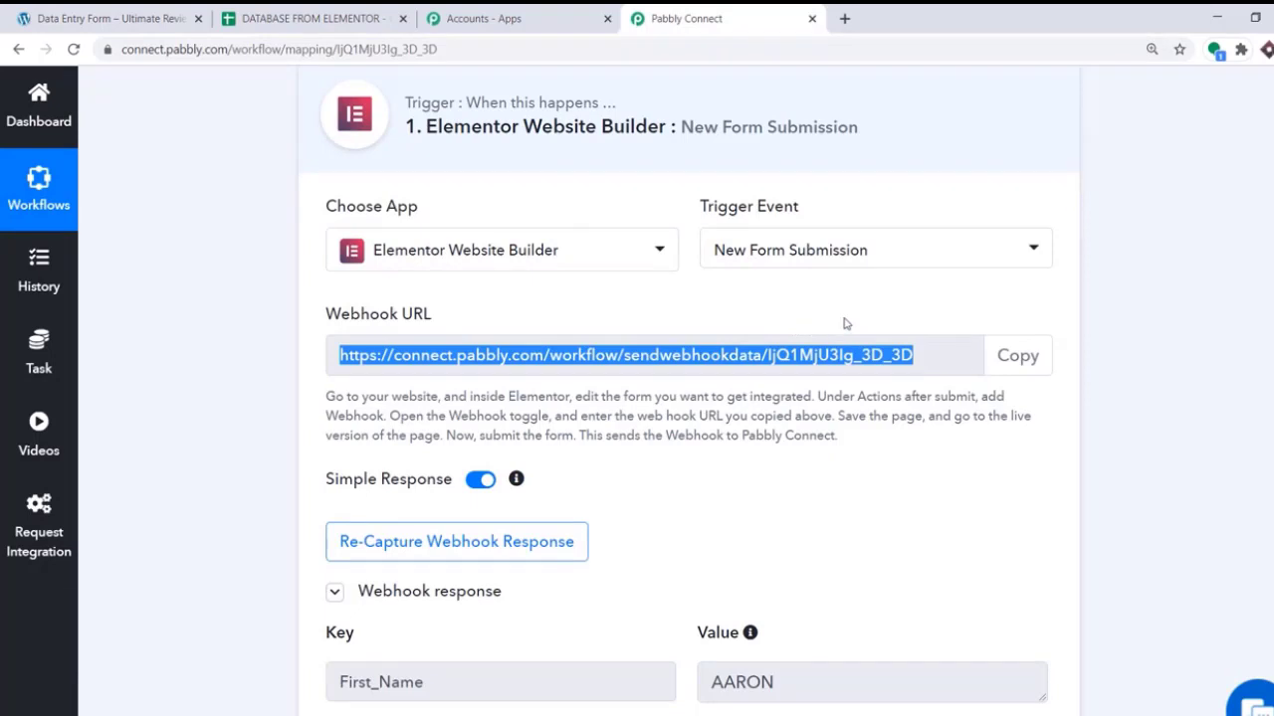
scroll(844, 323, "down", 5)
scroll(857, 317, "down", 1)
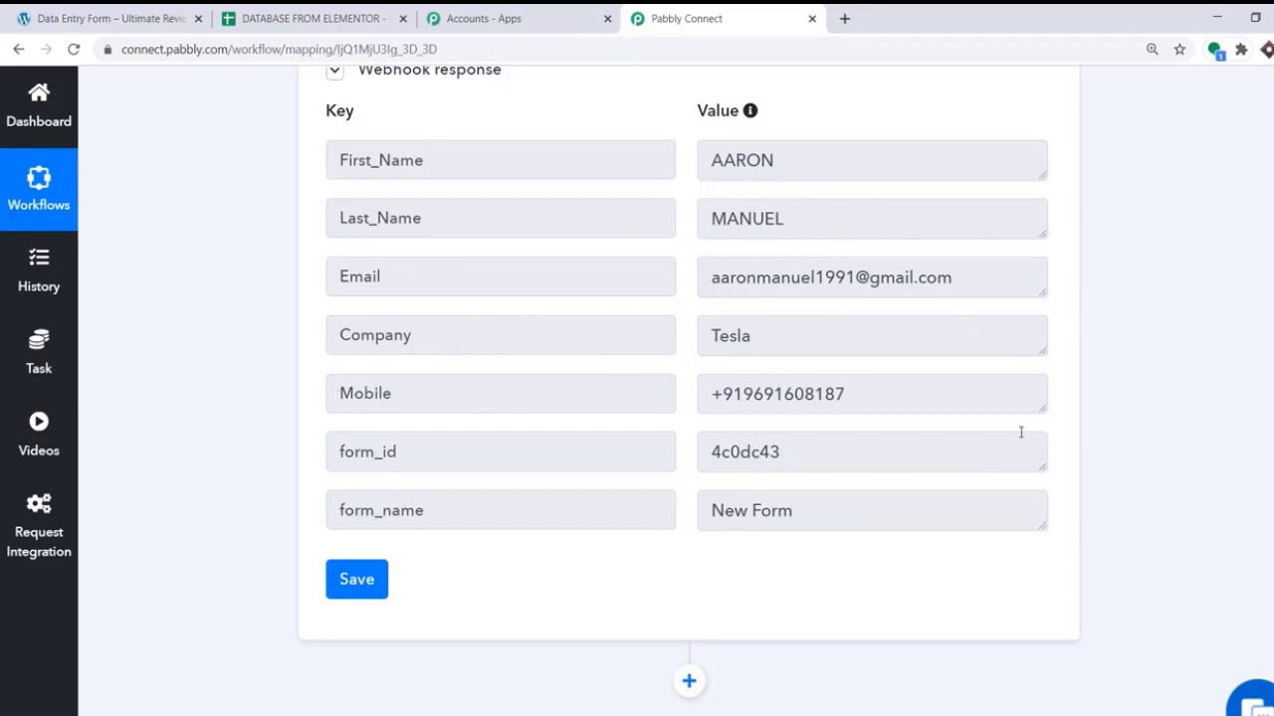
Step: Add an action after the Elementor trigger using Google Sheets with the Add New Row event
scroll(688, 398, "down", 2)
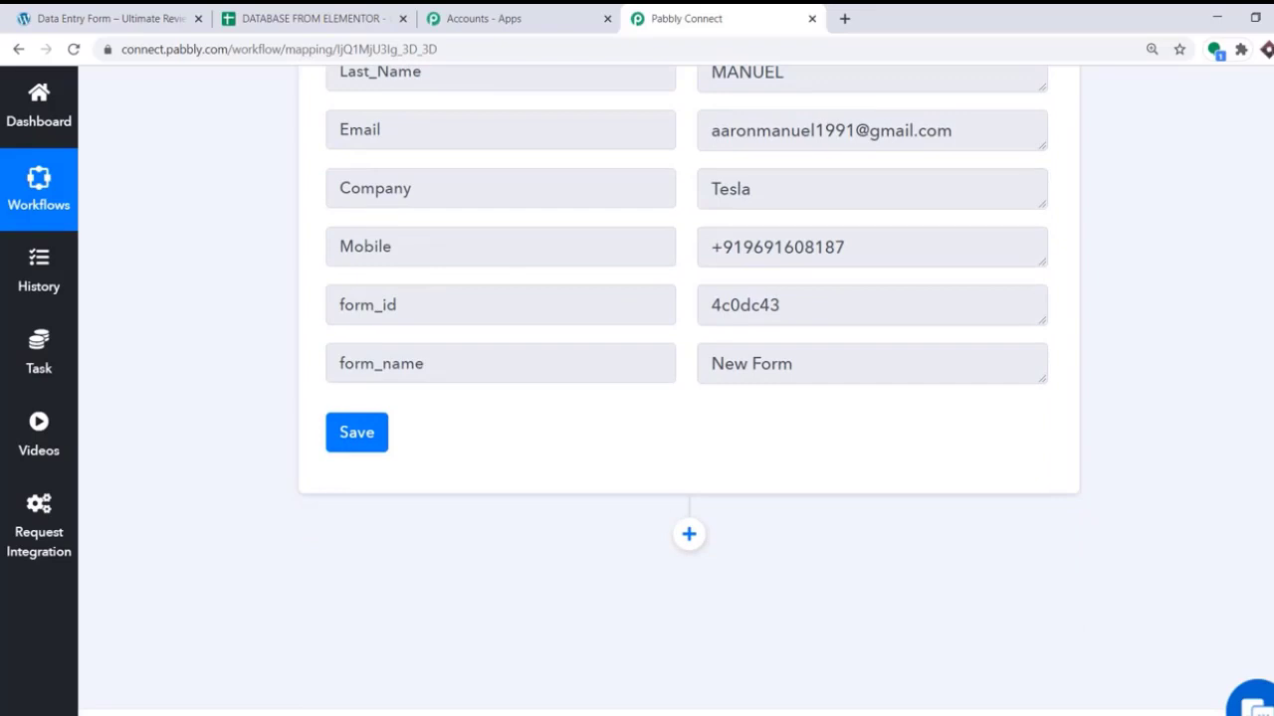
left_click(687, 530)
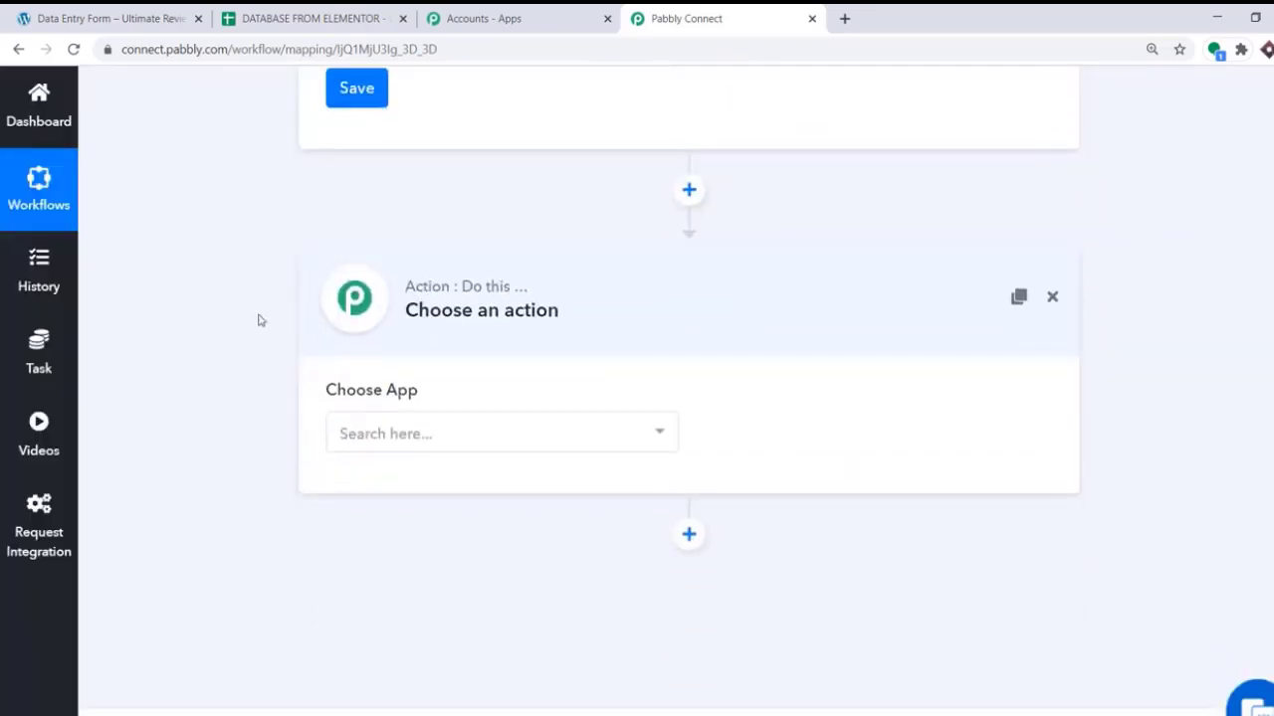
left_click(416, 427)
type("g")
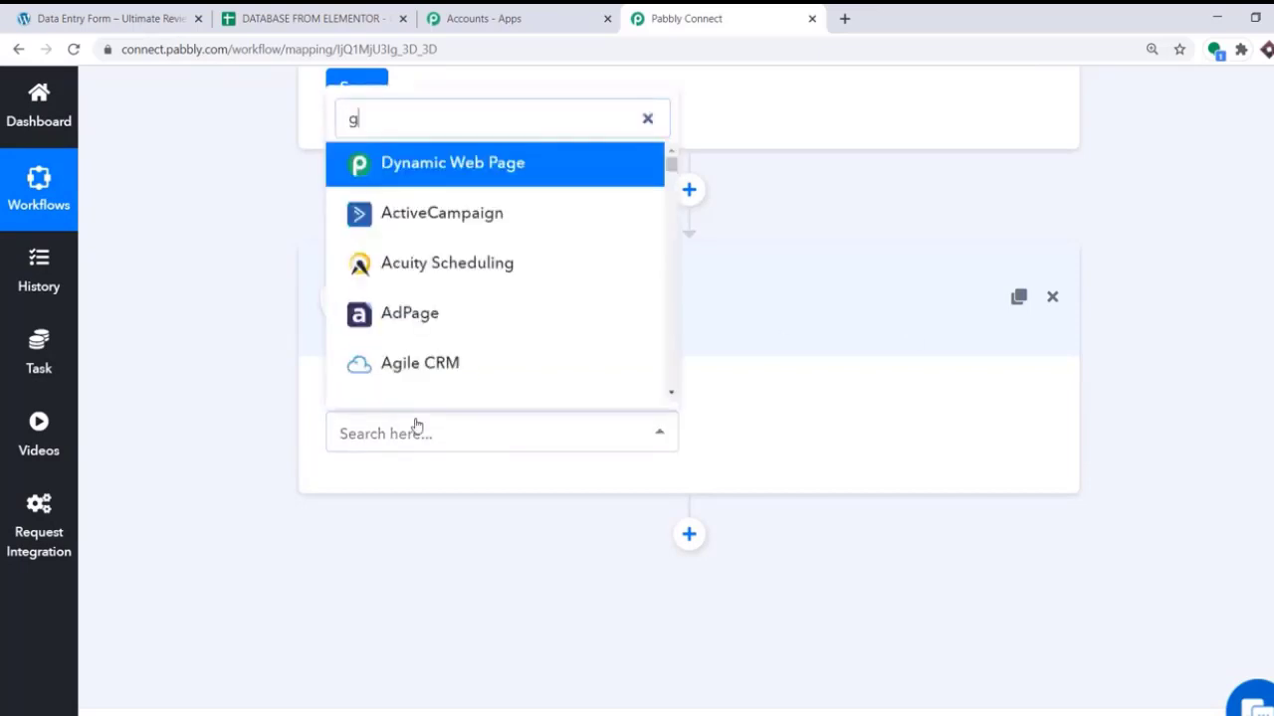
type("oogle sheet")
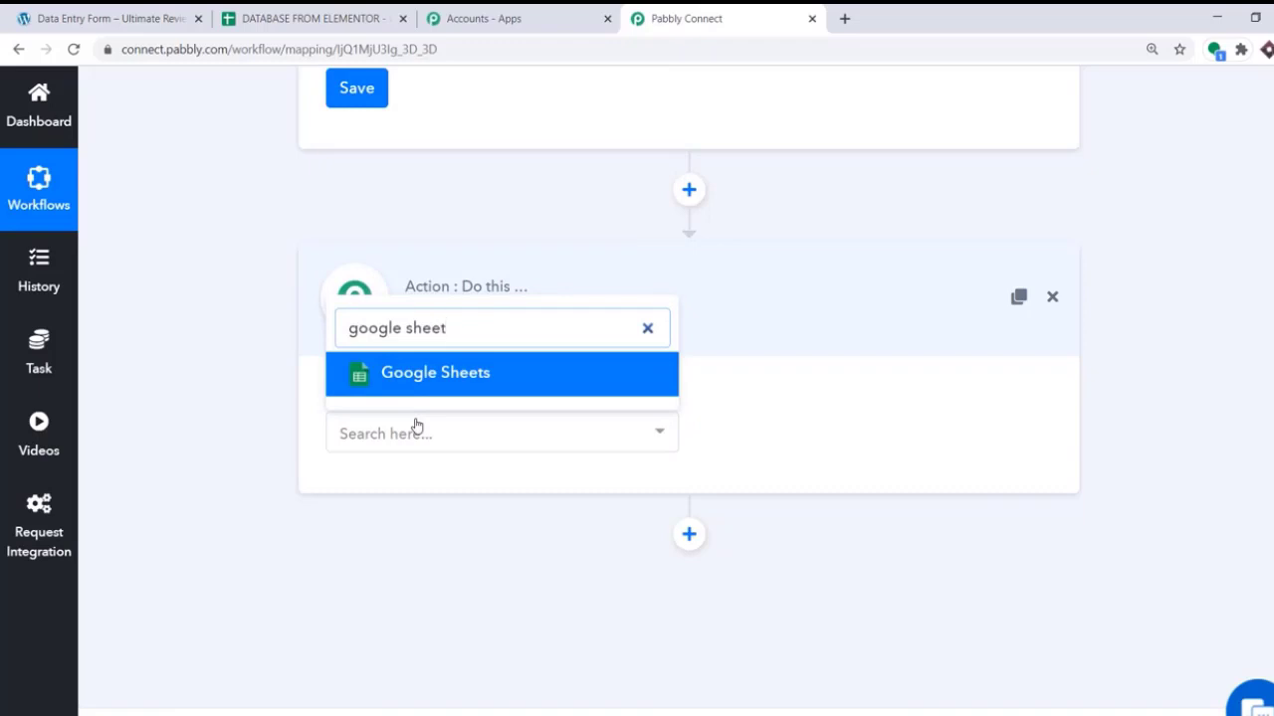
left_click(455, 388)
left_click(824, 443)
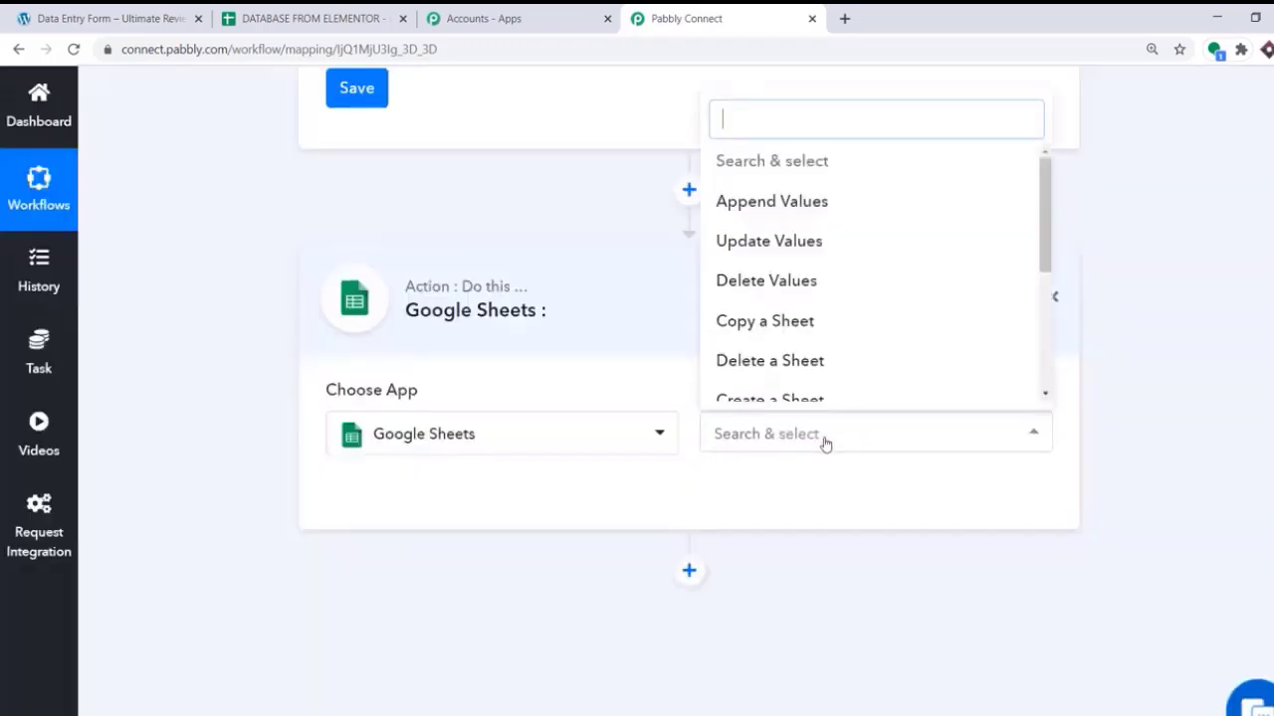
scroll(846, 269, "down", 3)
left_click(846, 267)
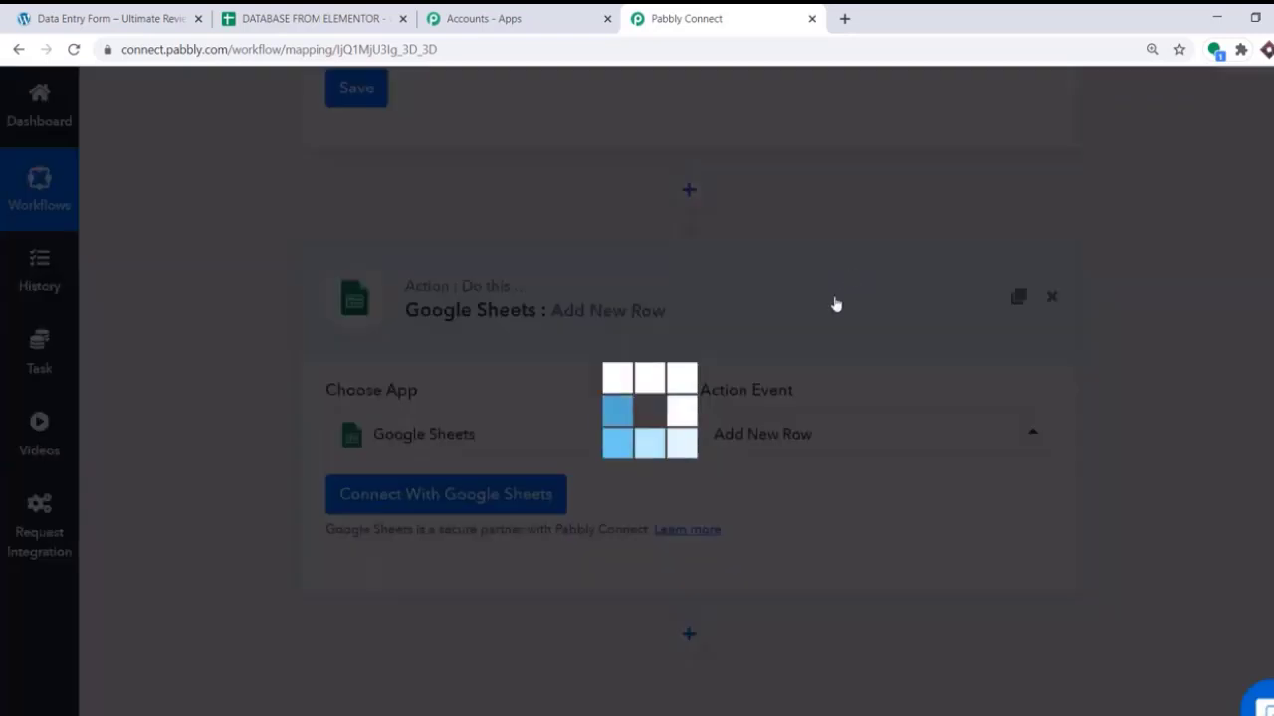
Step: Examine the other action events available for Google Sheets, leaving Add New Row selected
left_click(790, 444)
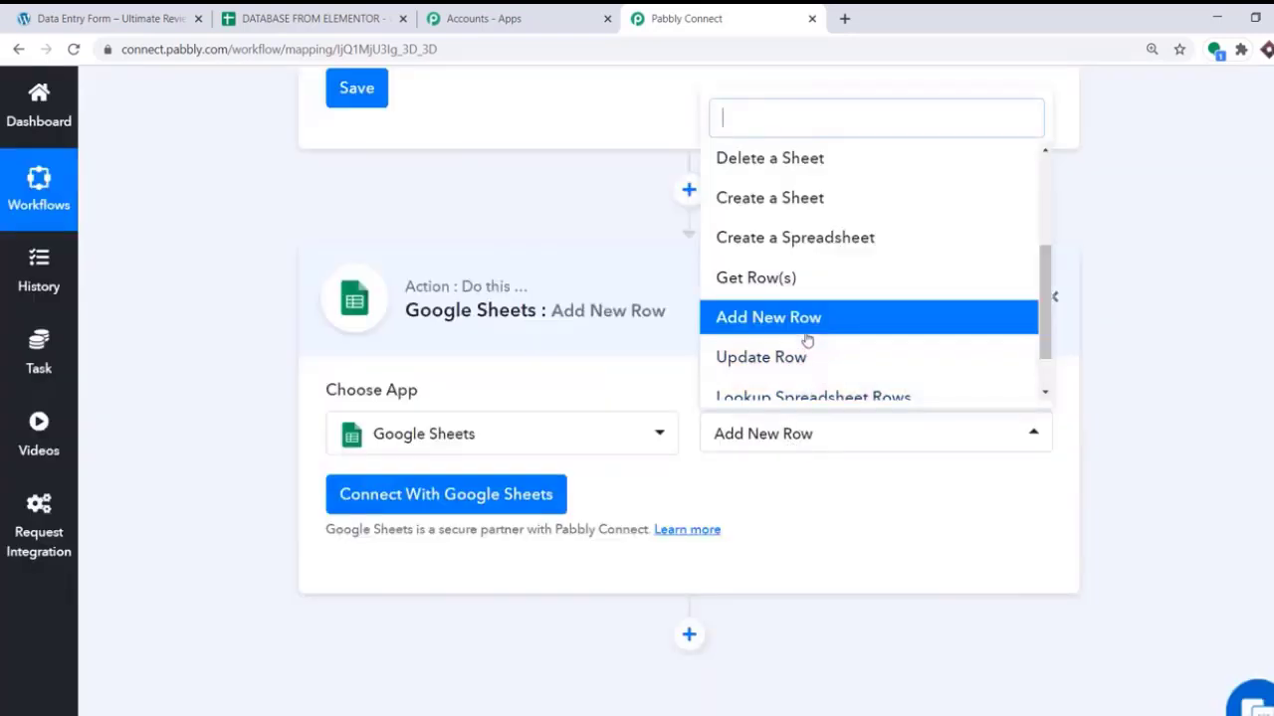
scroll(801, 264, "up", 2)
scroll(756, 234, "up", 1)
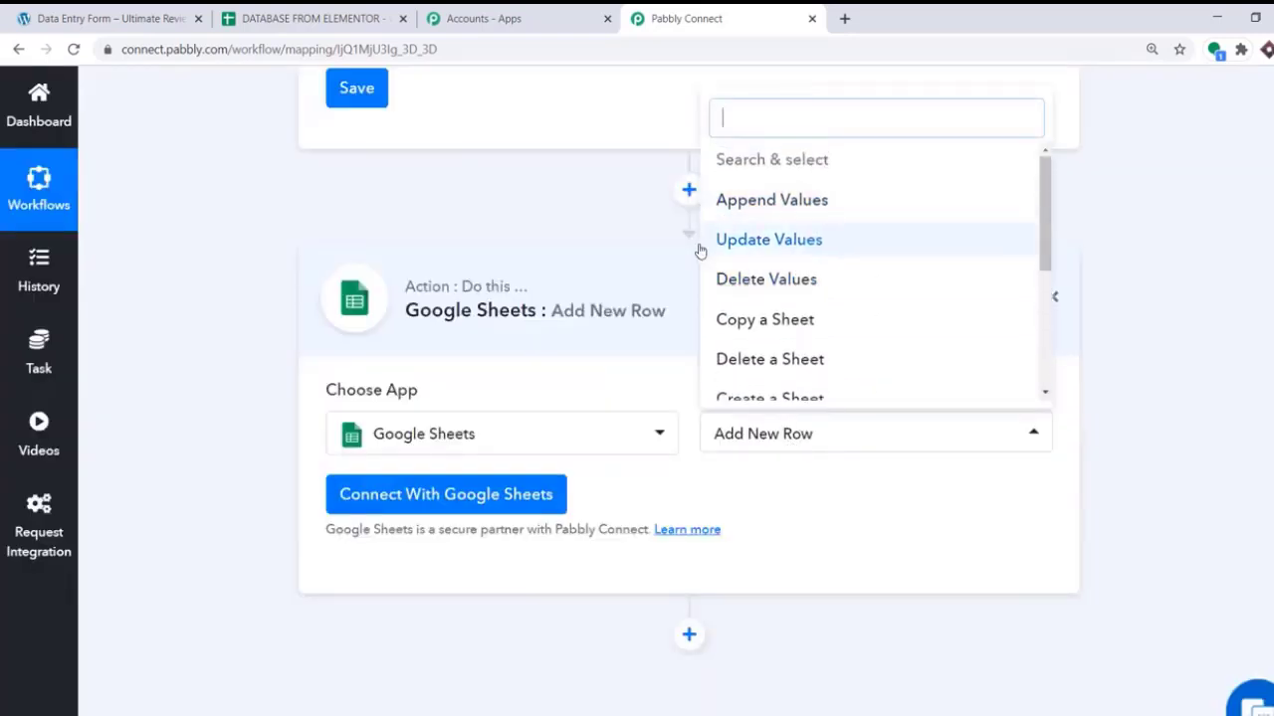
scroll(796, 259, "down", 2)
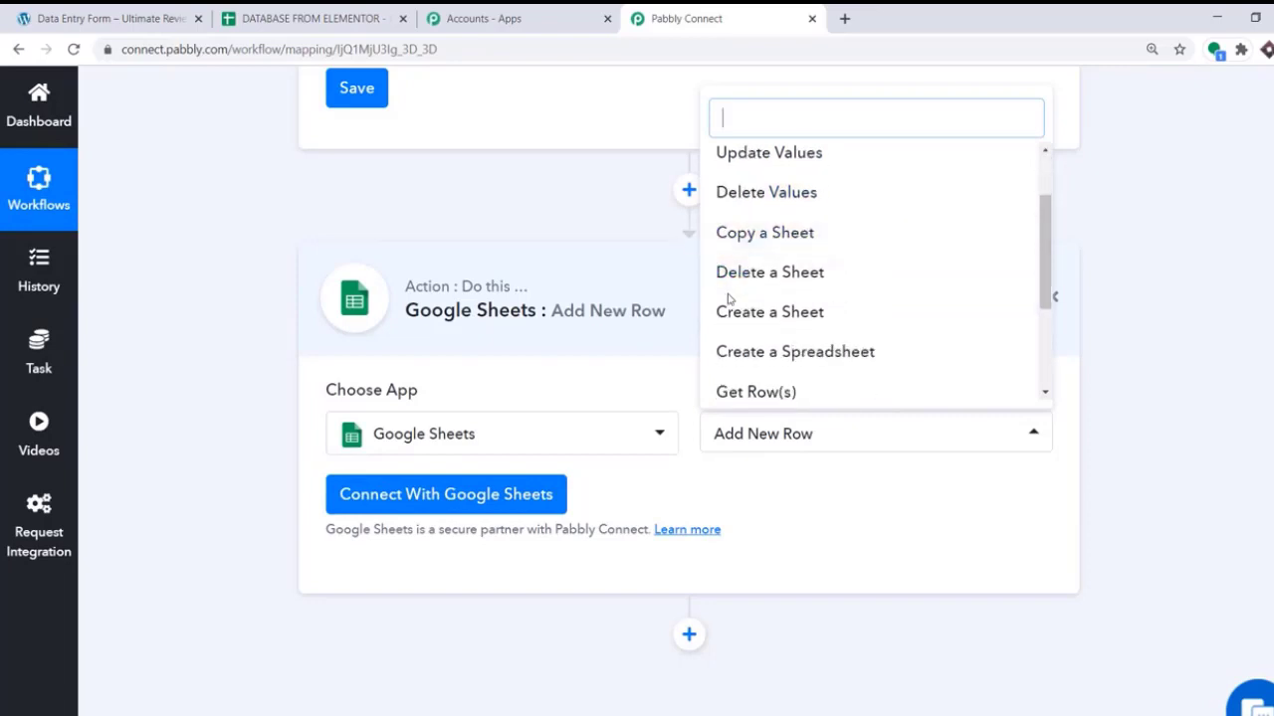
scroll(806, 299, "down", 2)
scroll(855, 309, "down", 1)
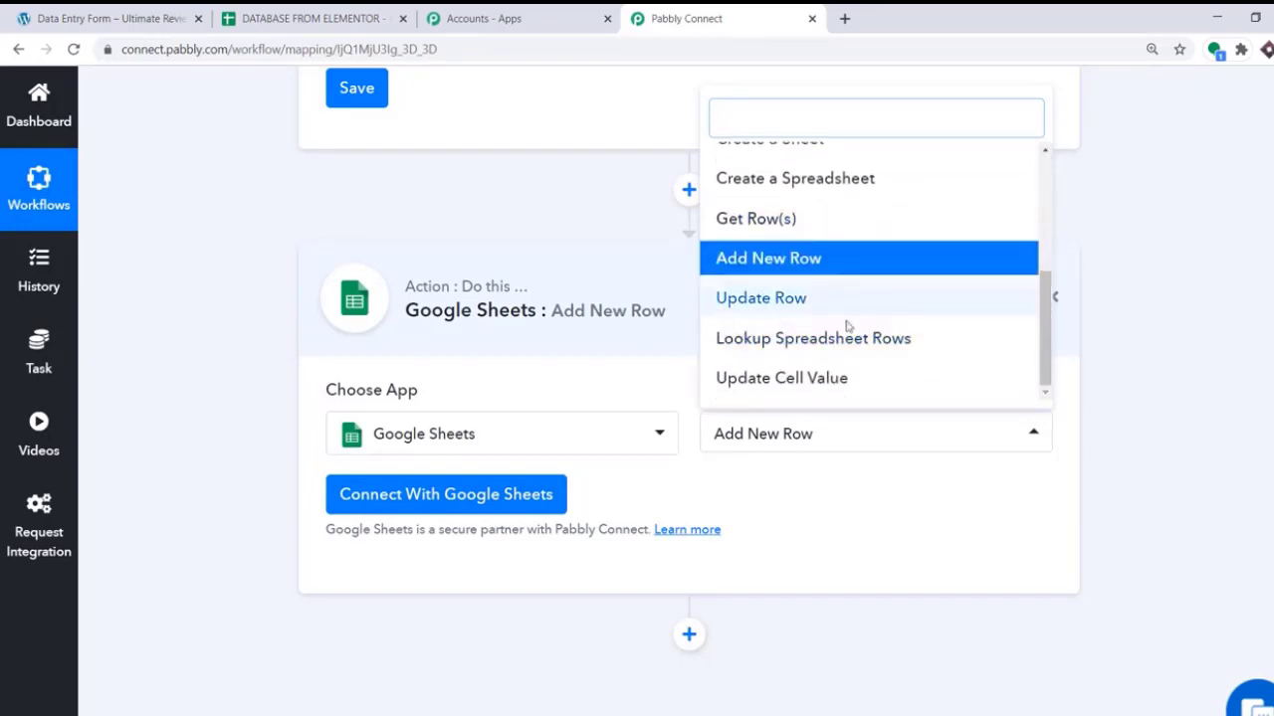
scroll(859, 248, "up", 5)
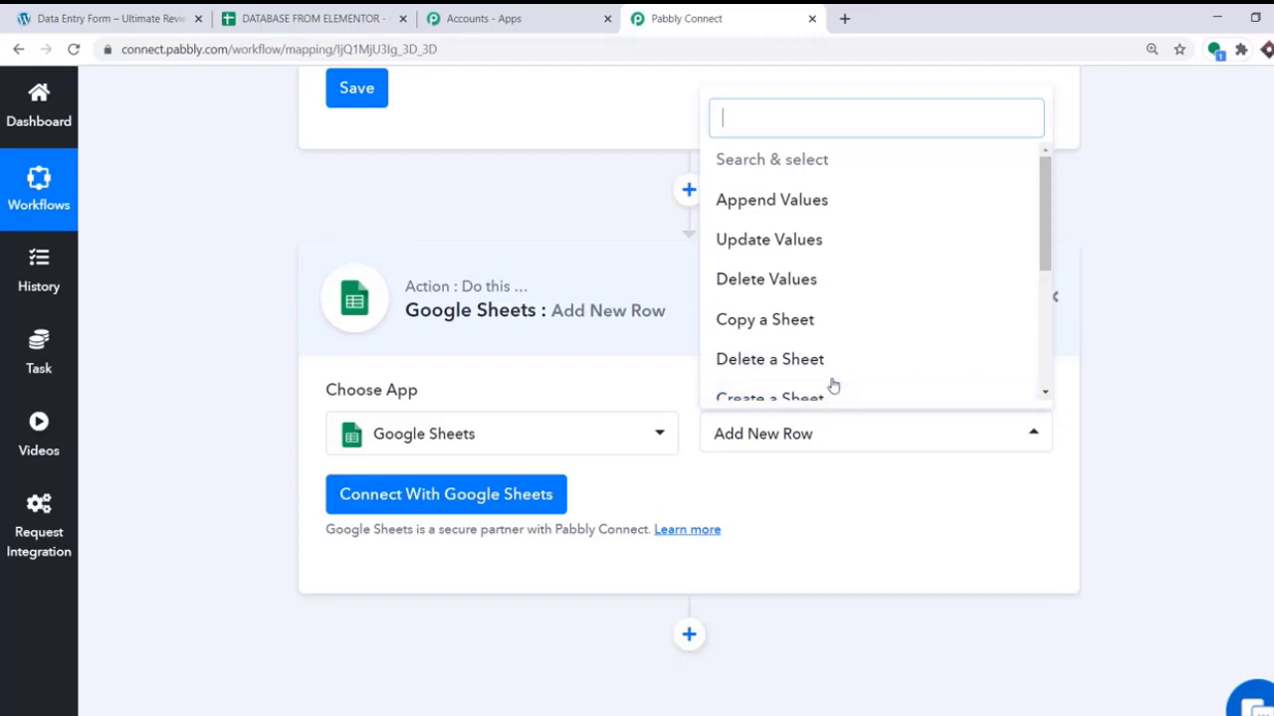
left_click(780, 492)
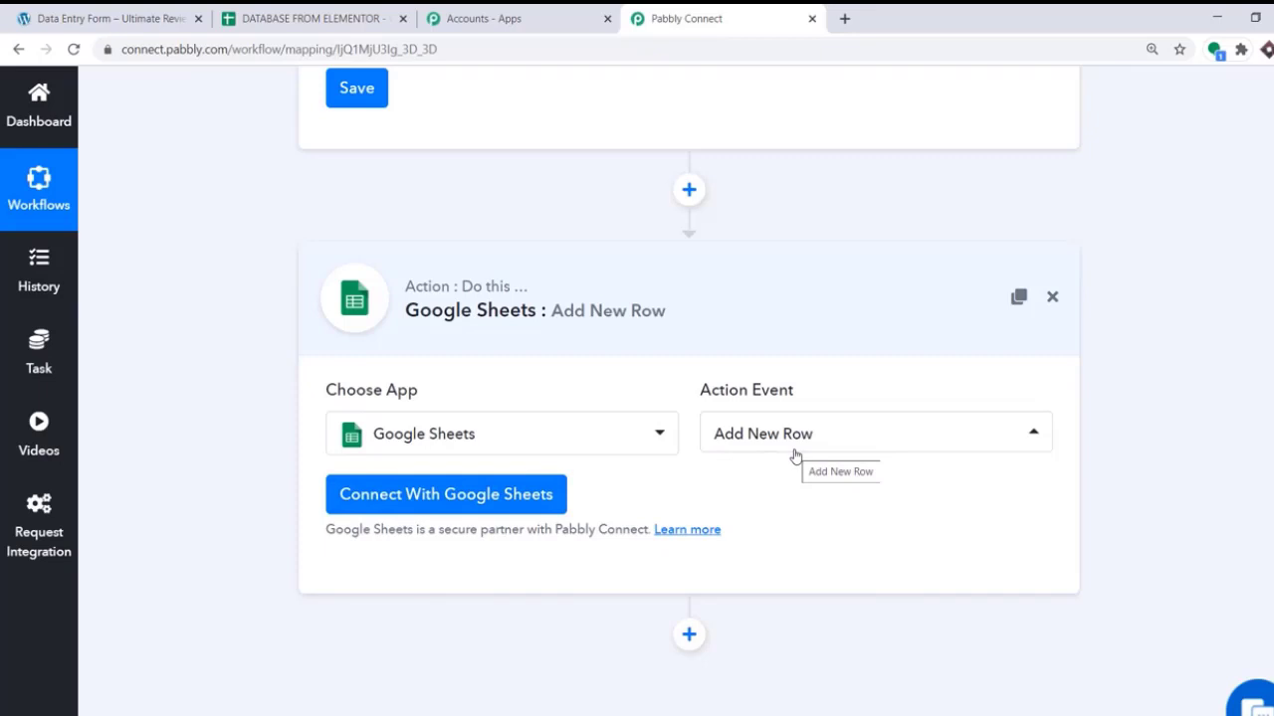
Step: Check the DATABASE FROM ELEMENTOR sheet's column headers, then connect Google Sheets with new credentials by allowing Pabbly Connect Sheets access to the Google account
left_click(351, 10)
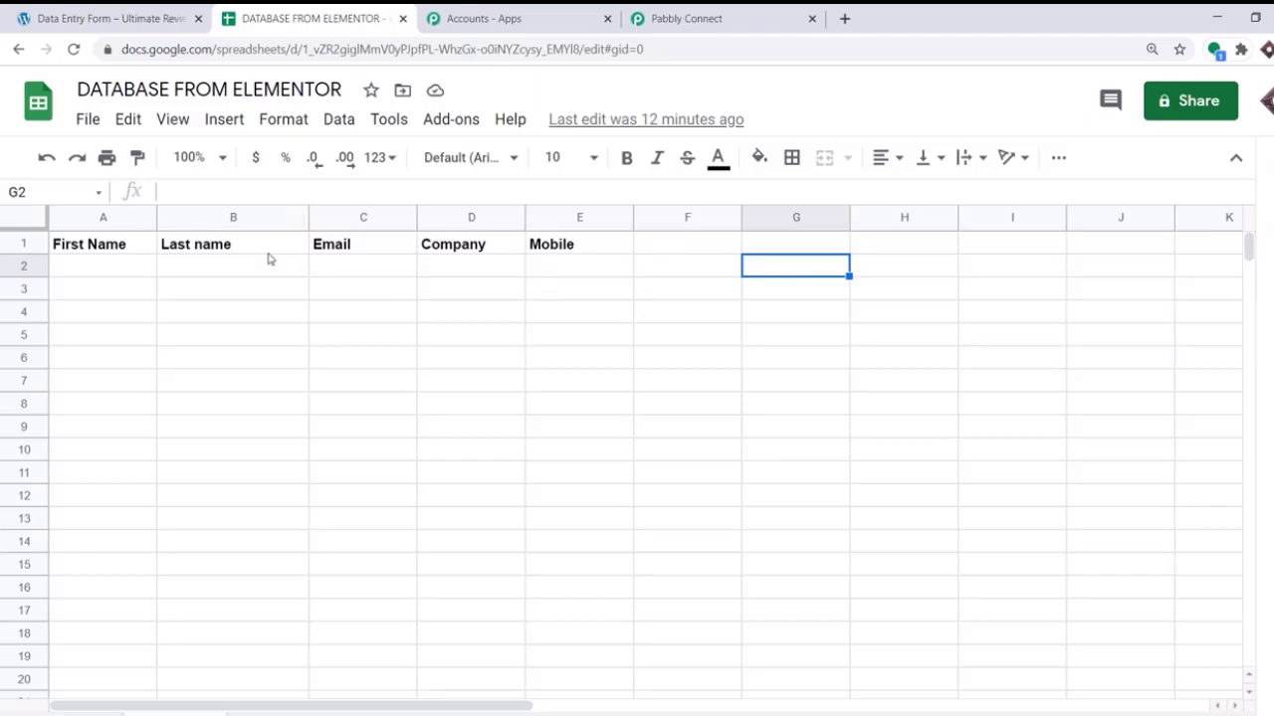
left_click(694, 20)
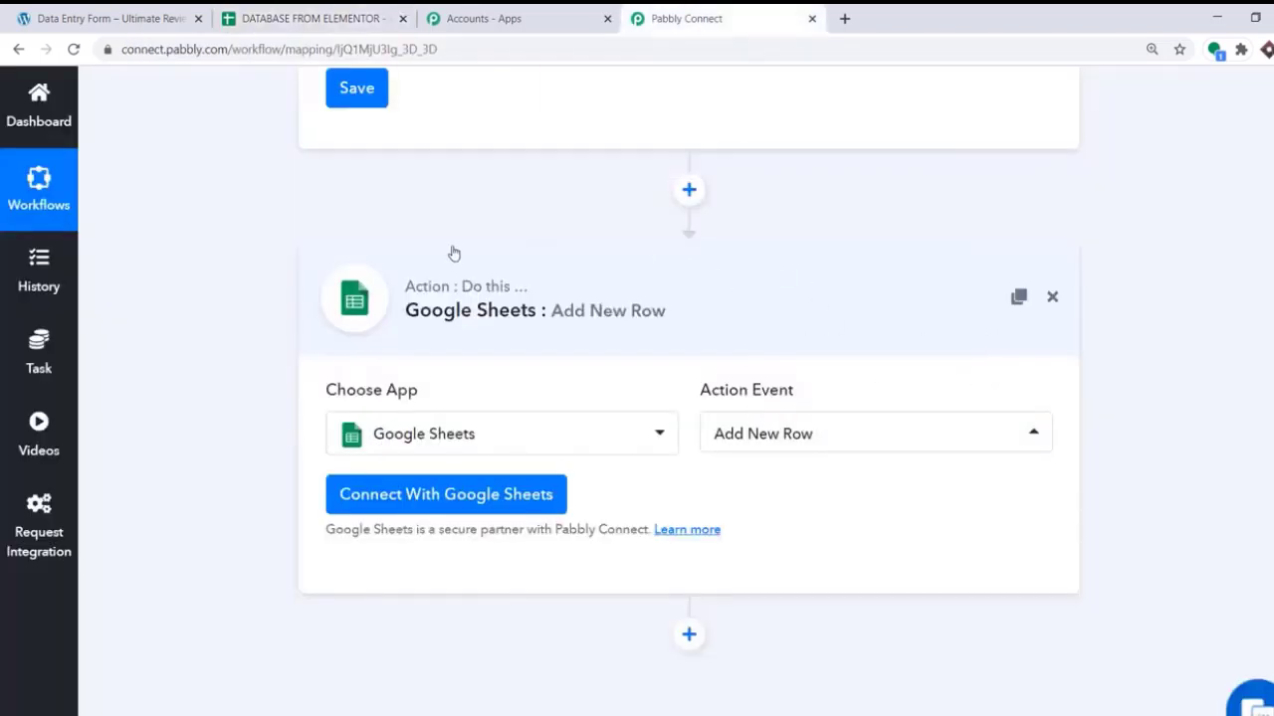
left_click(435, 498)
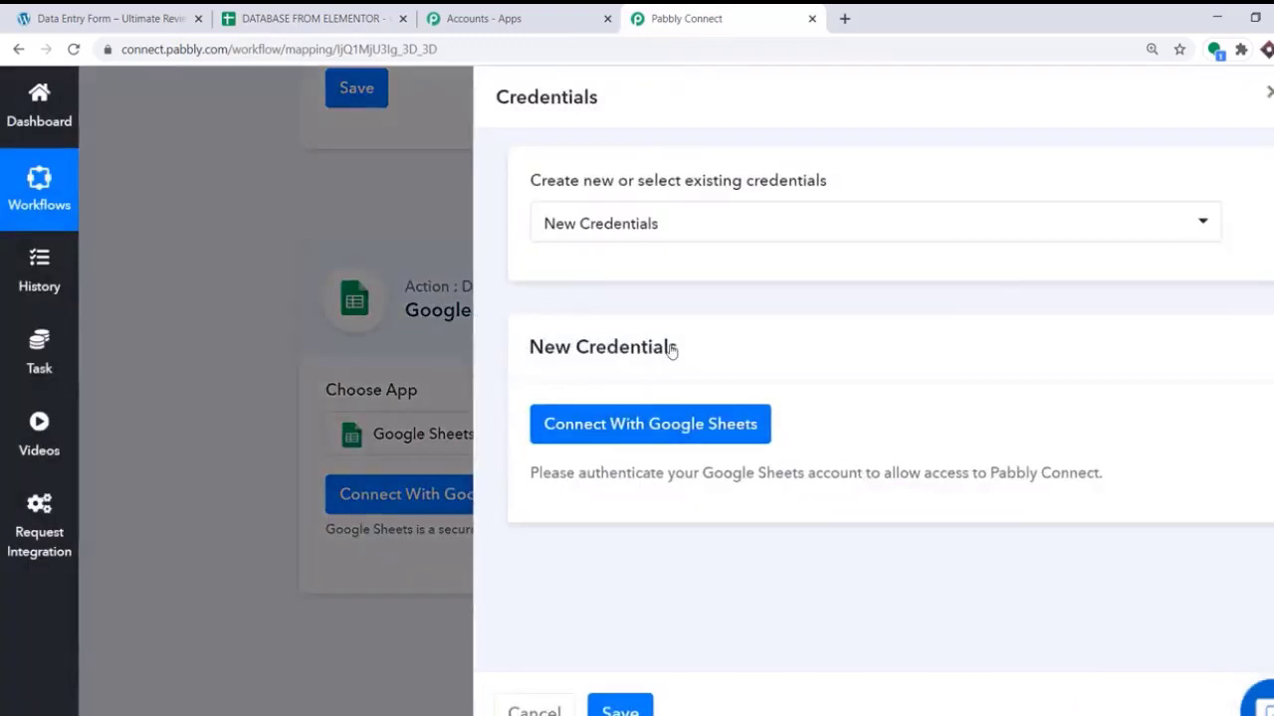
left_click(697, 429)
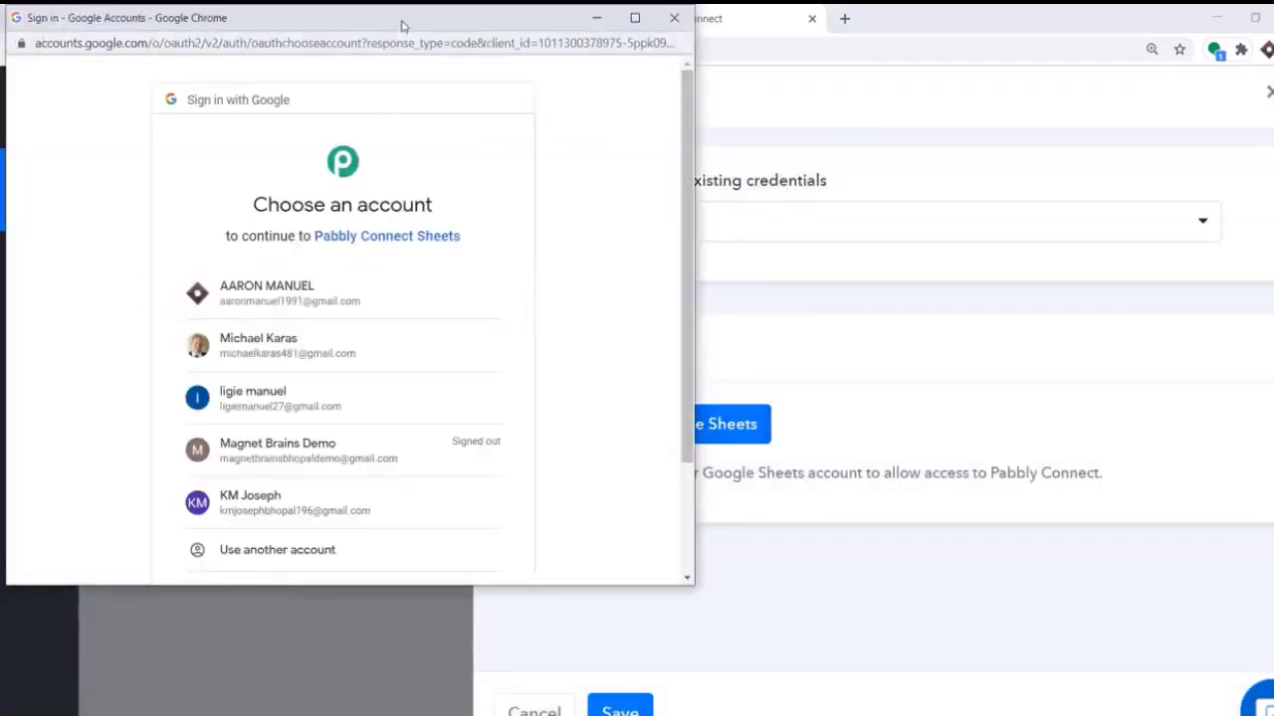
left_click_drag(401, 20, 1044, 51)
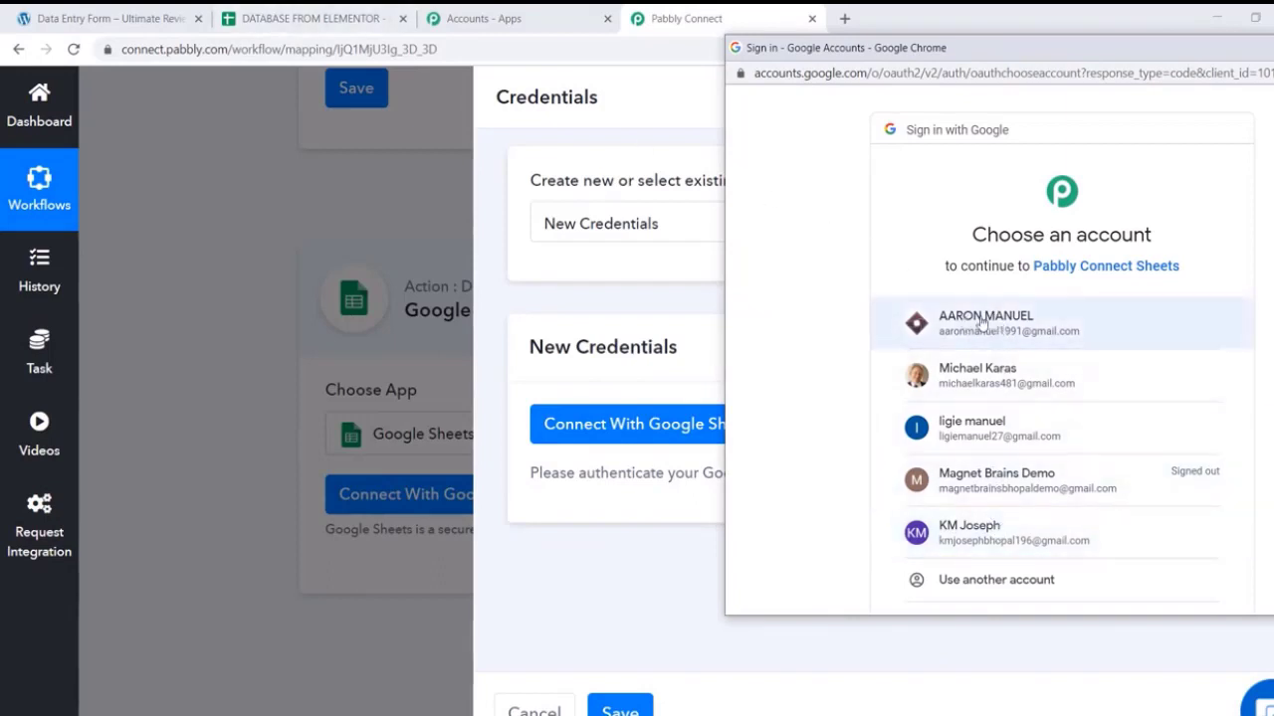
left_click(1015, 323)
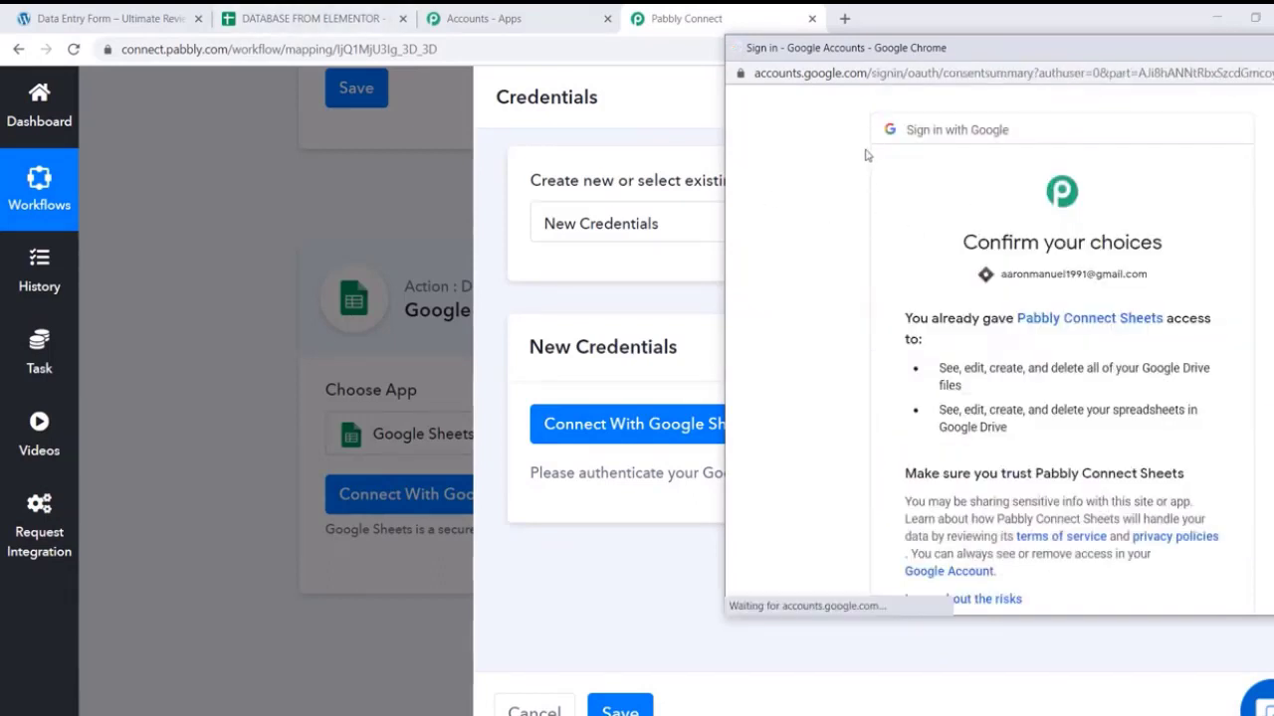
scroll(1036, 268, "down", 1)
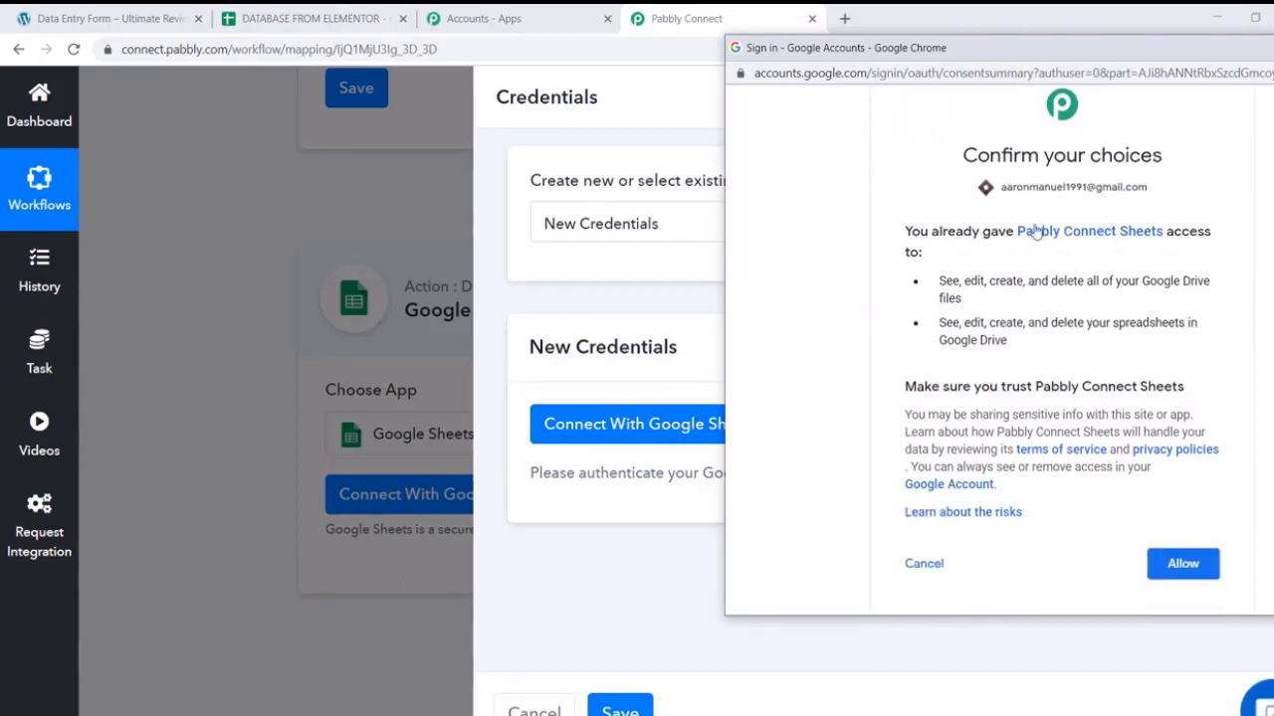
left_click(1182, 564)
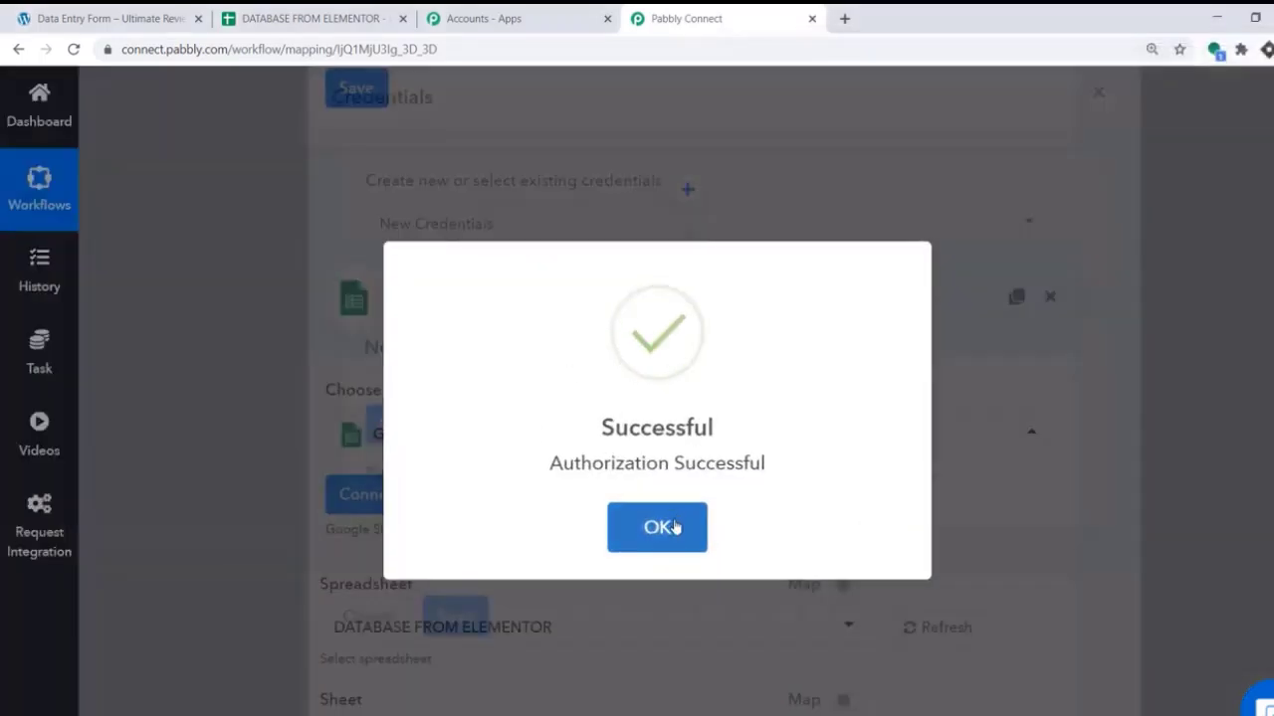
left_click(674, 530)
Step: Browse the available spreadsheets, check the title of the open Google Sheet, and select DATABASE FROM ELEMENTOR as the action's spreadsheet
scroll(801, 376, "down", 3)
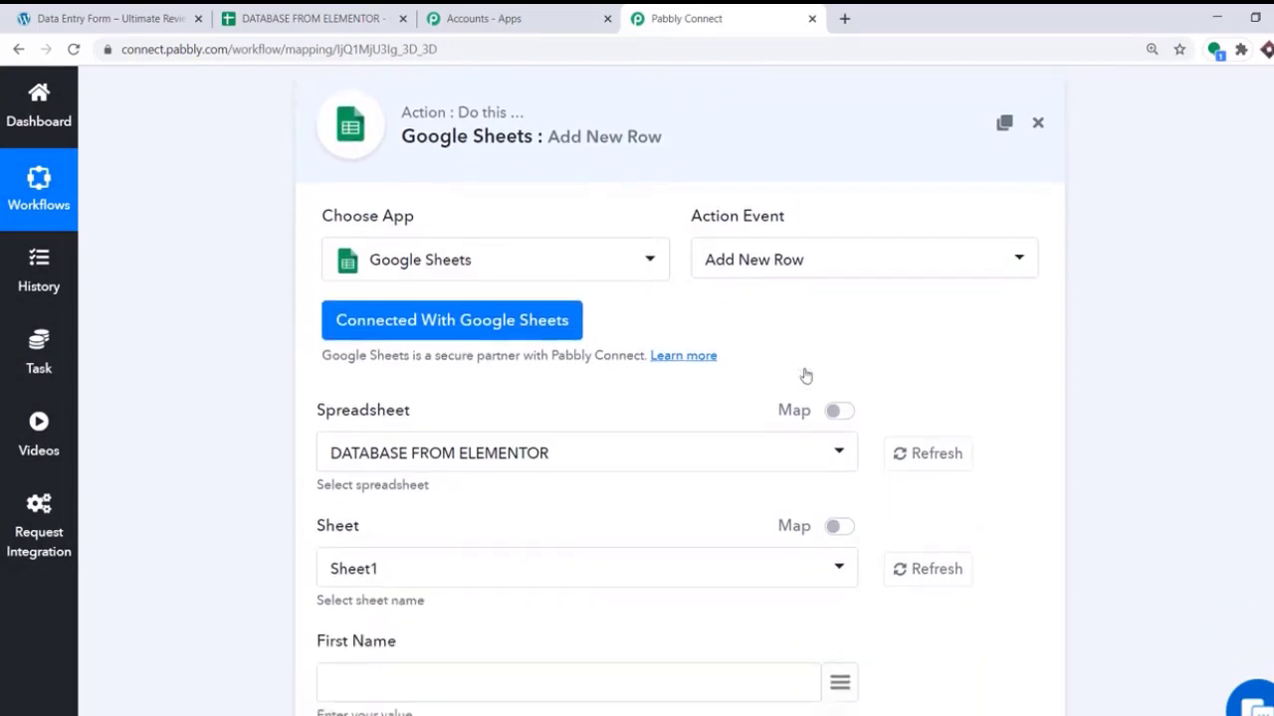
scroll(398, 283, "down", 2)
scroll(486, 267, "down", 1)
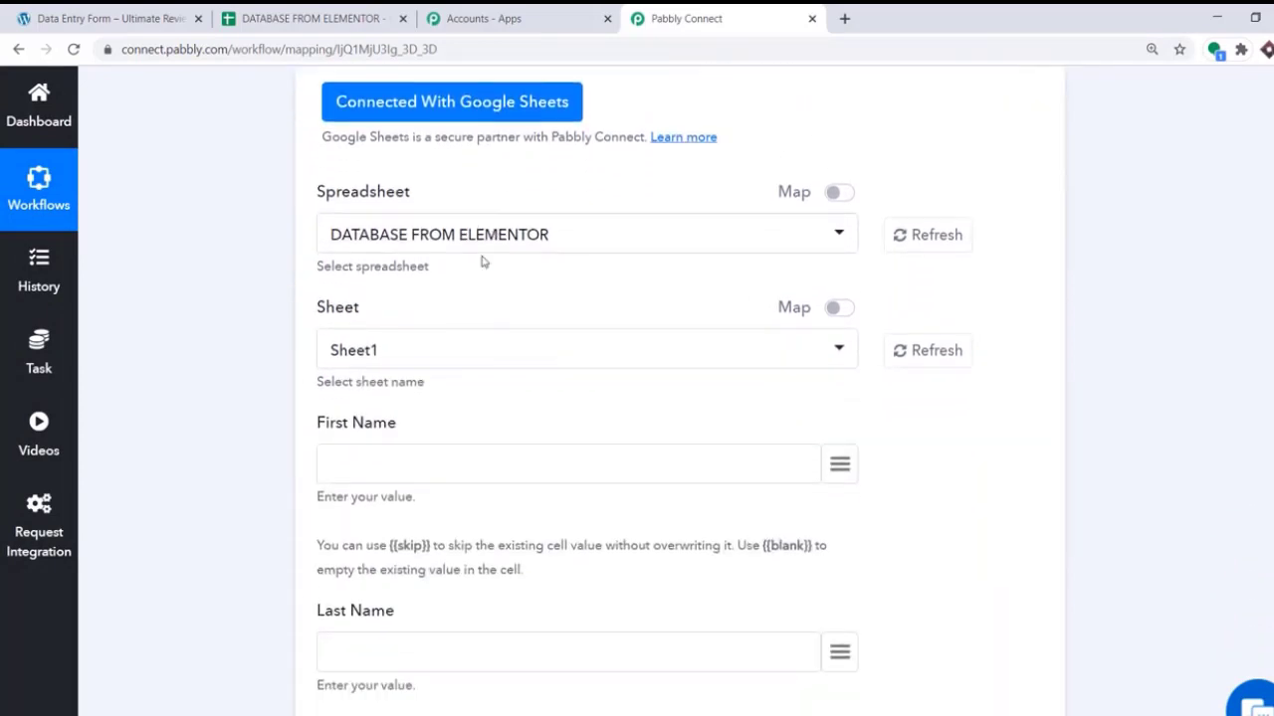
left_click(510, 189)
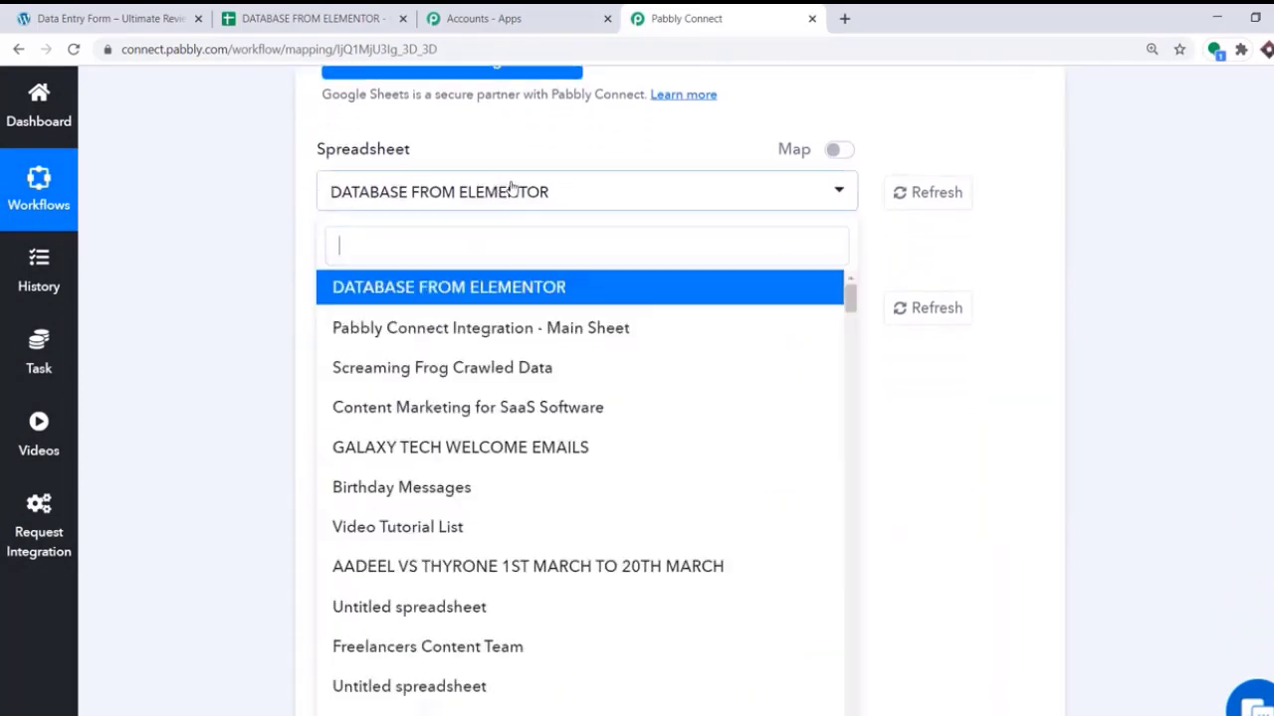
scroll(497, 403, "down", 1)
scroll(498, 407, "down", 12)
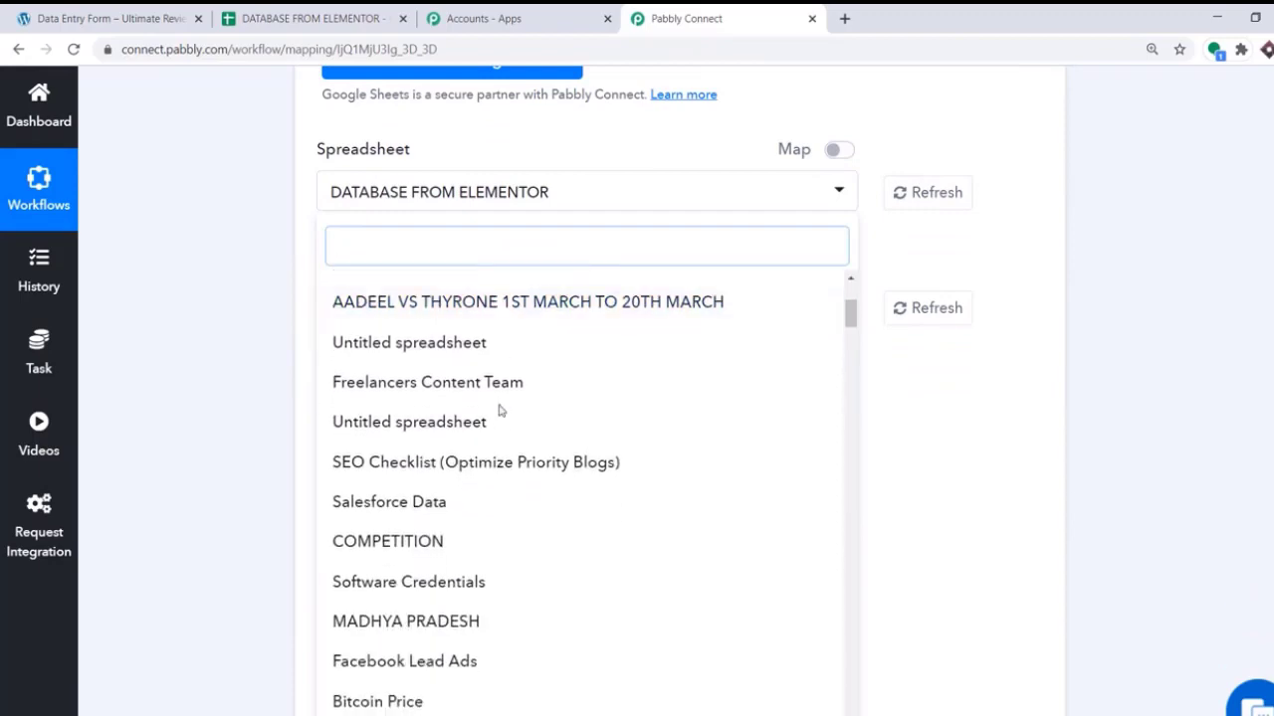
scroll(498, 413, "down", 12)
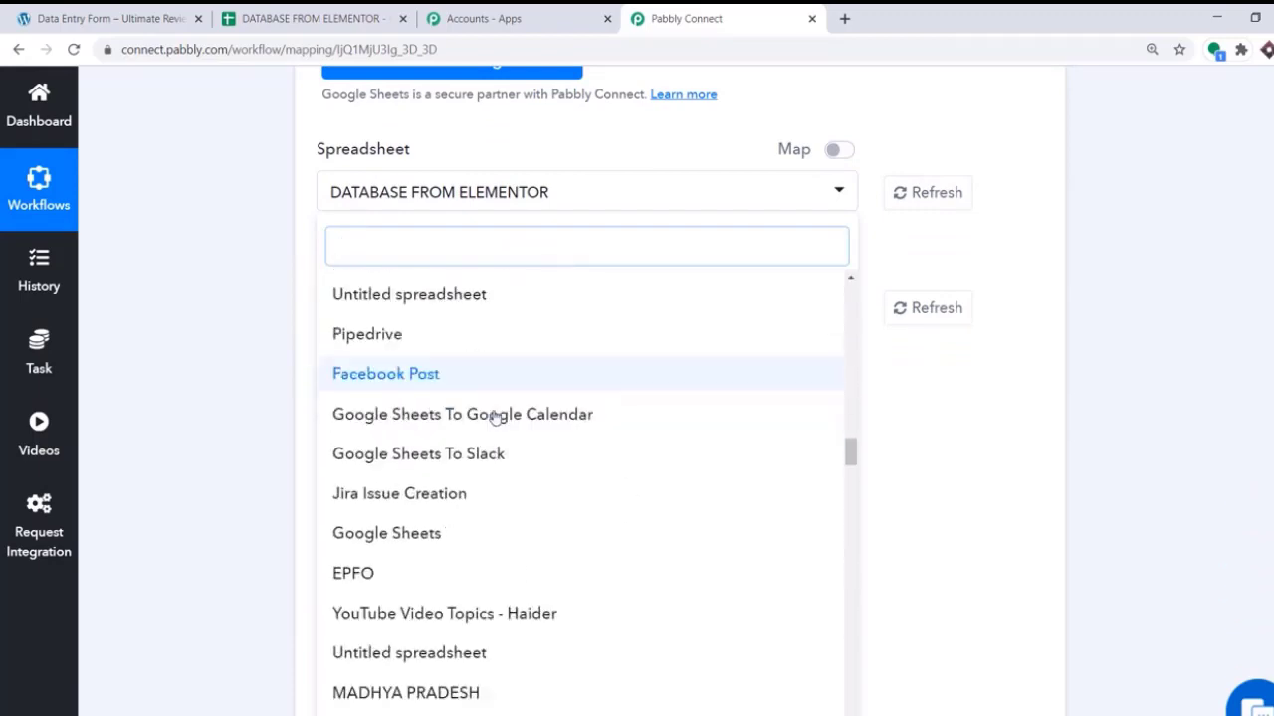
scroll(493, 426, "down", 3)
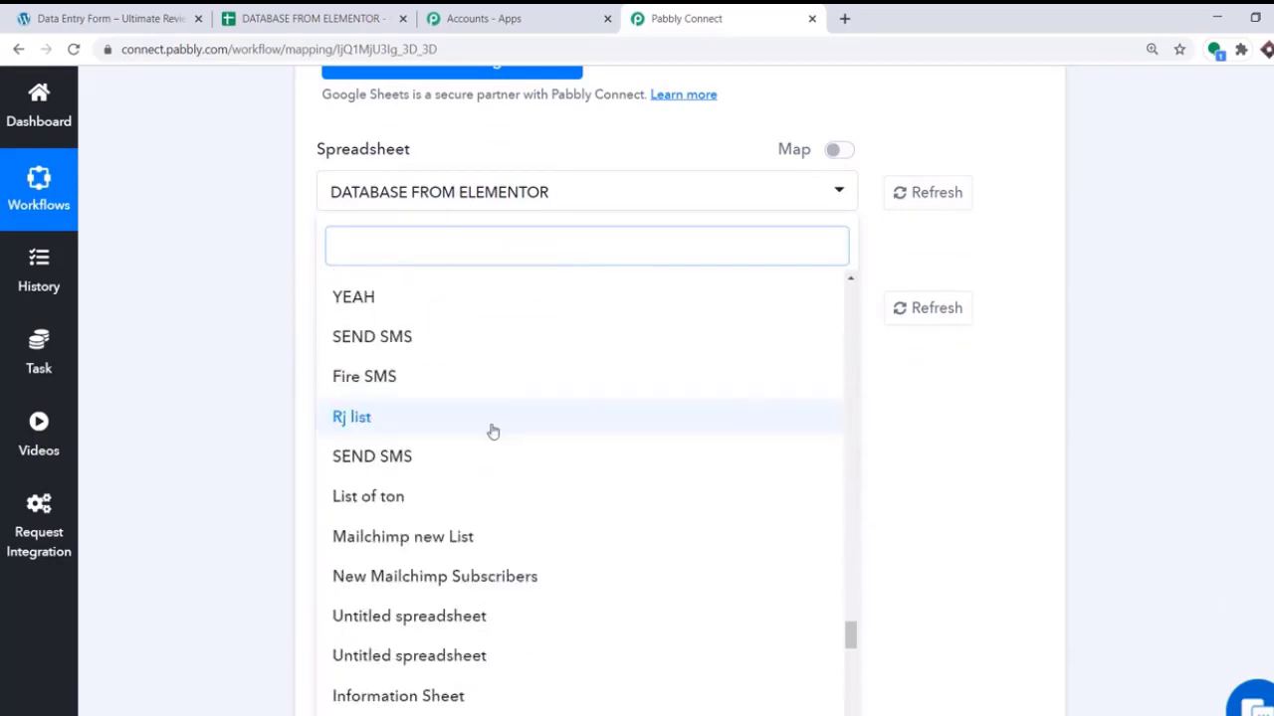
scroll(488, 427, "up", 9)
scroll(487, 428, "up", 12)
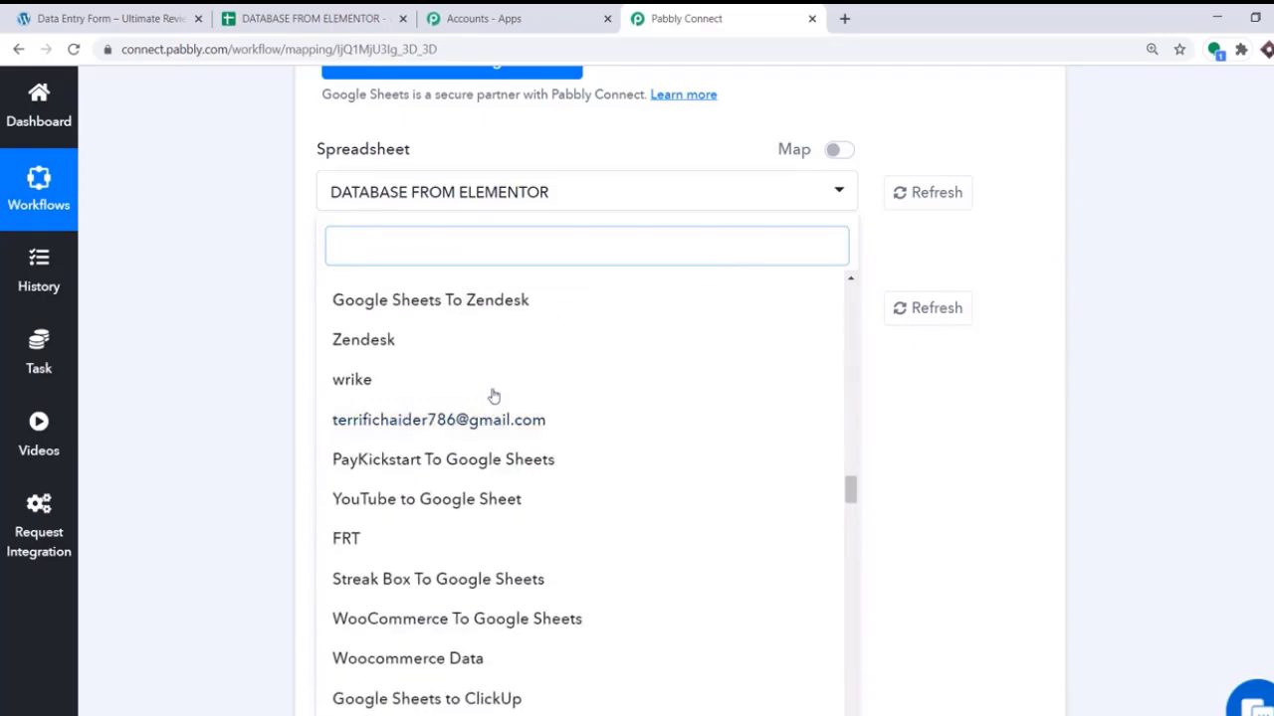
scroll(498, 363, "up", 8)
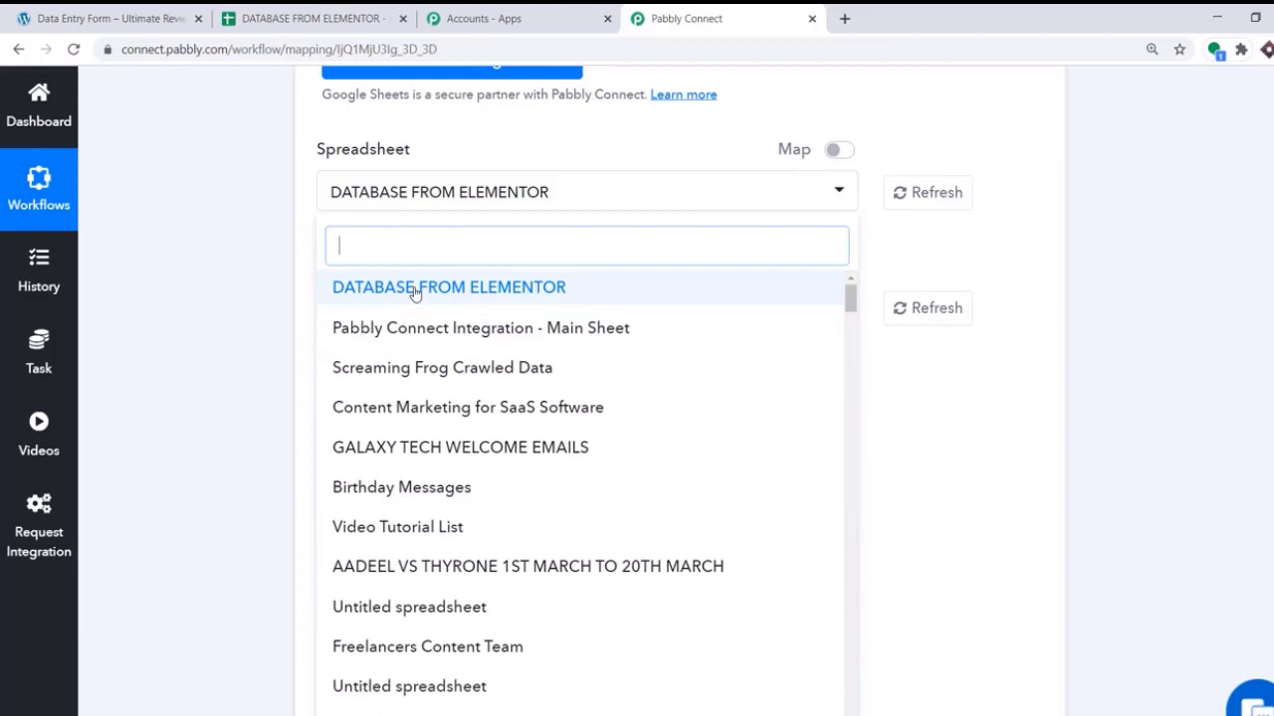
left_click(311, 18)
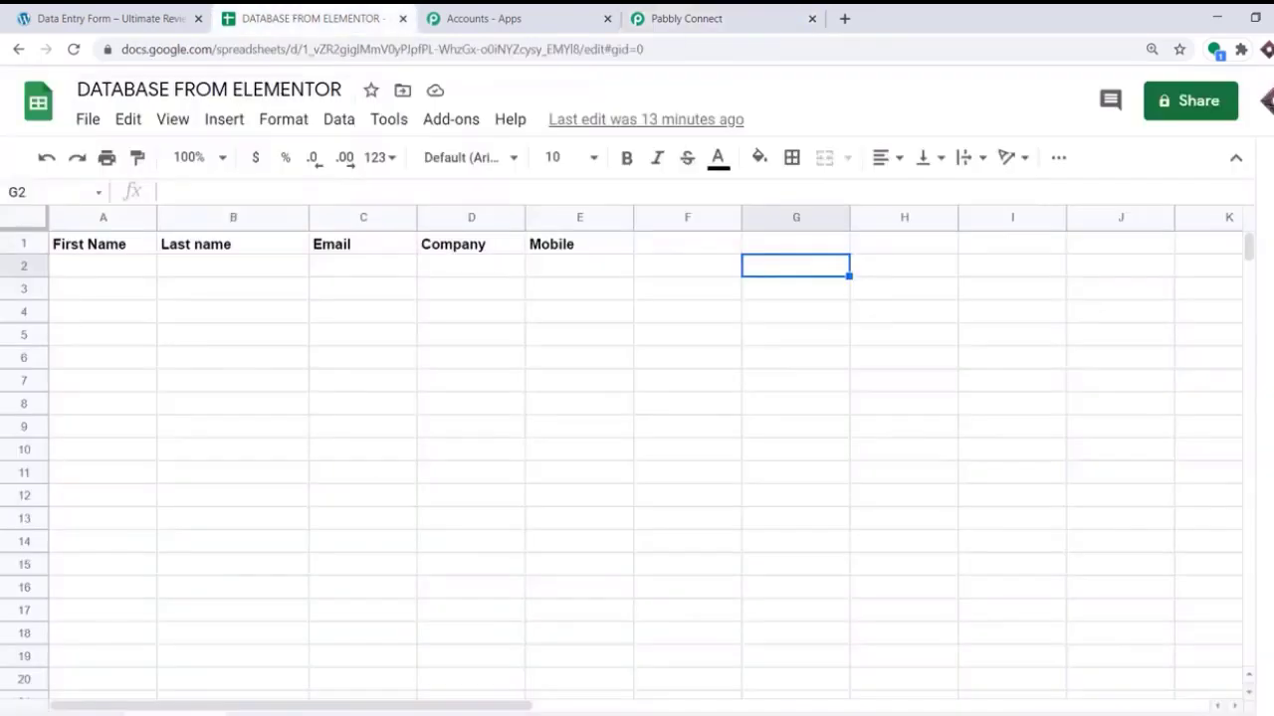
left_click(718, 18)
left_click(448, 289)
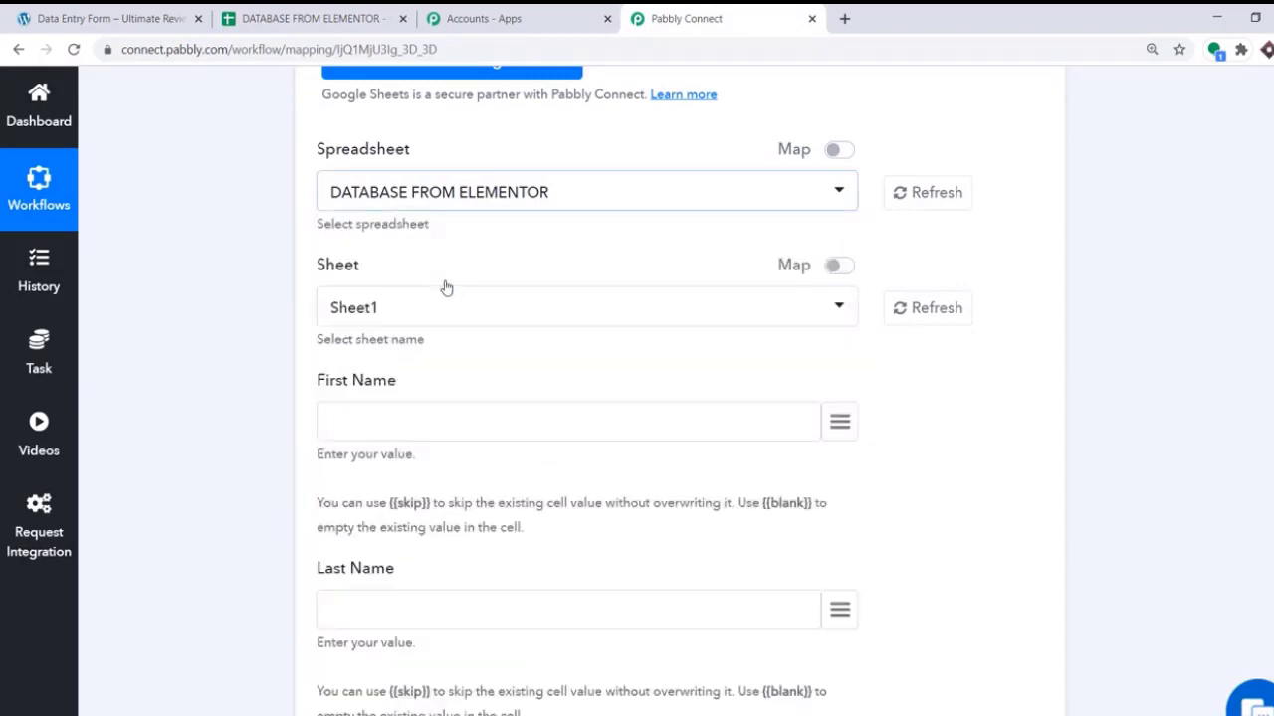
Step: Compare the action's Sheet1 selection and column fields with the tab name and headers in the DATABASE FROM ELEMENTOR sheet
scroll(361, 305, "down", 1)
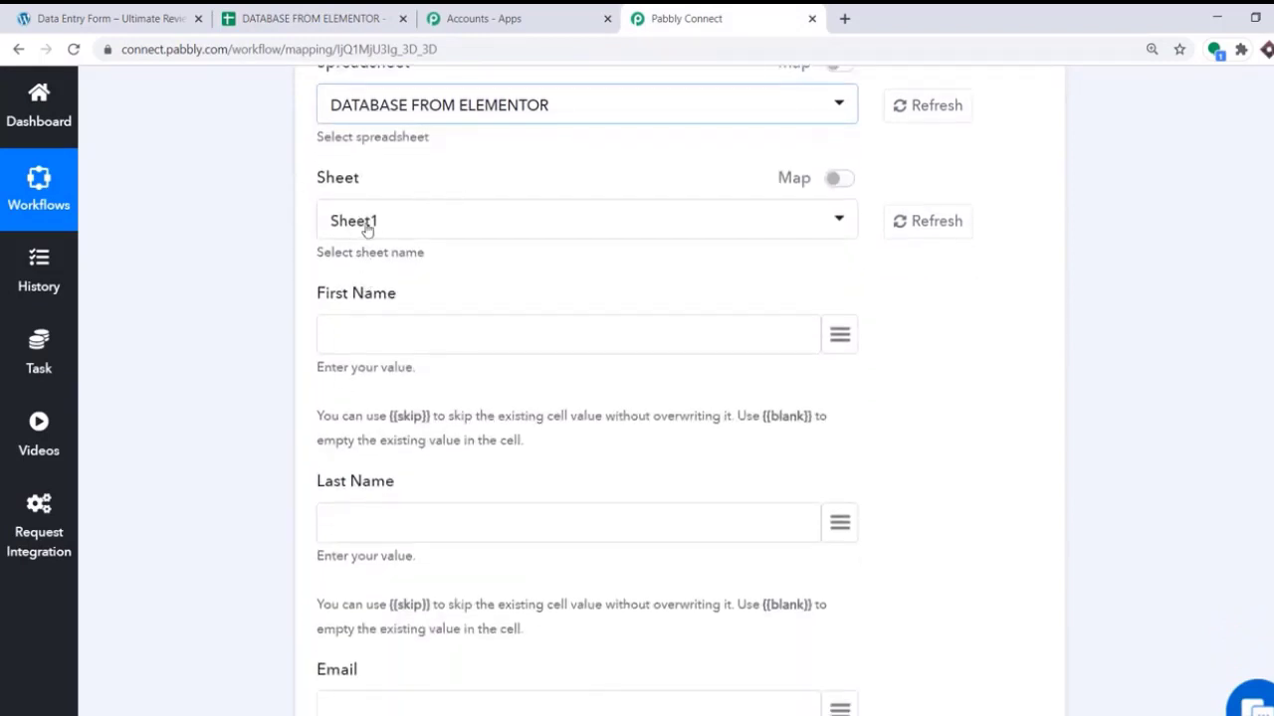
left_click(308, 18)
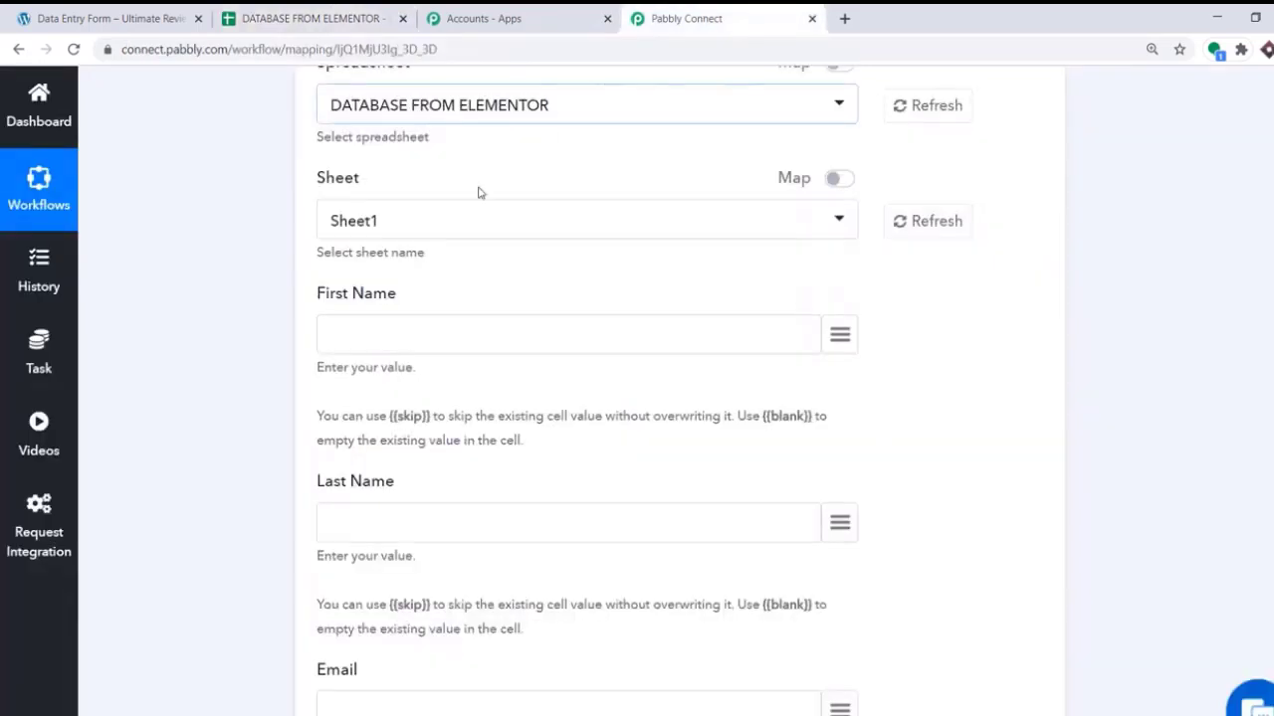
left_click(696, 14)
scroll(343, 216, "down", 1)
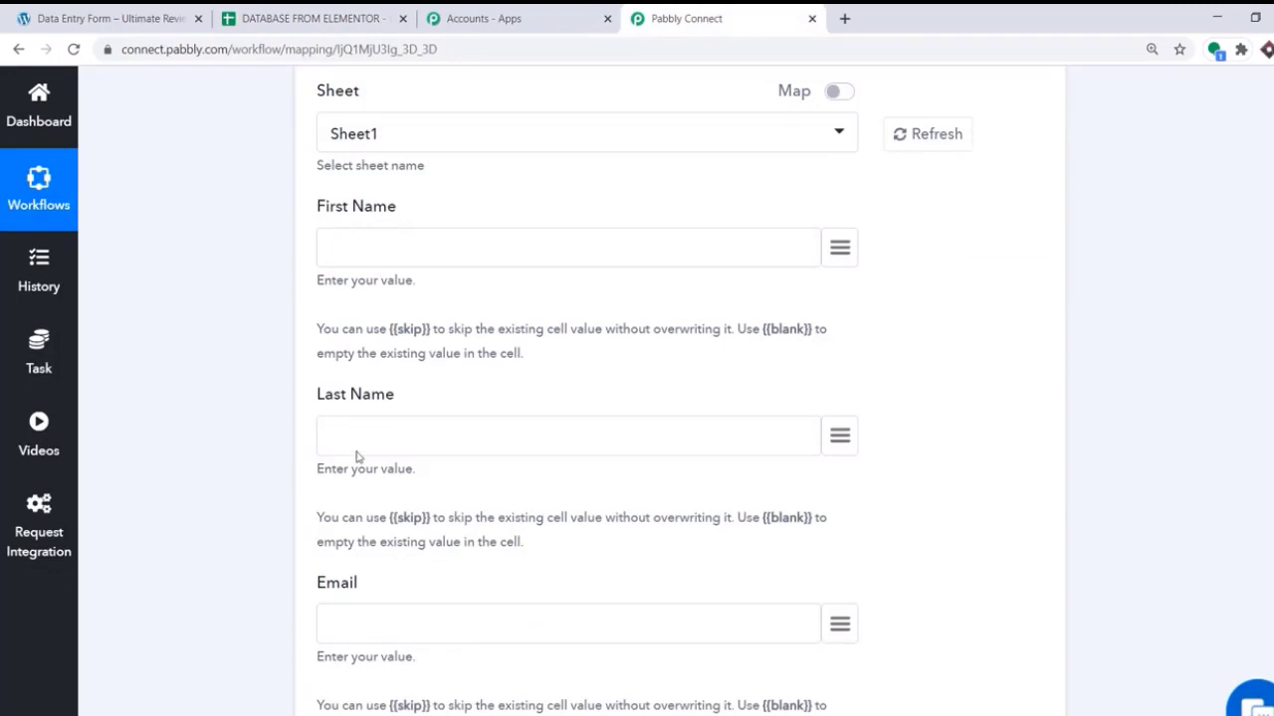
scroll(360, 565, "down", 4)
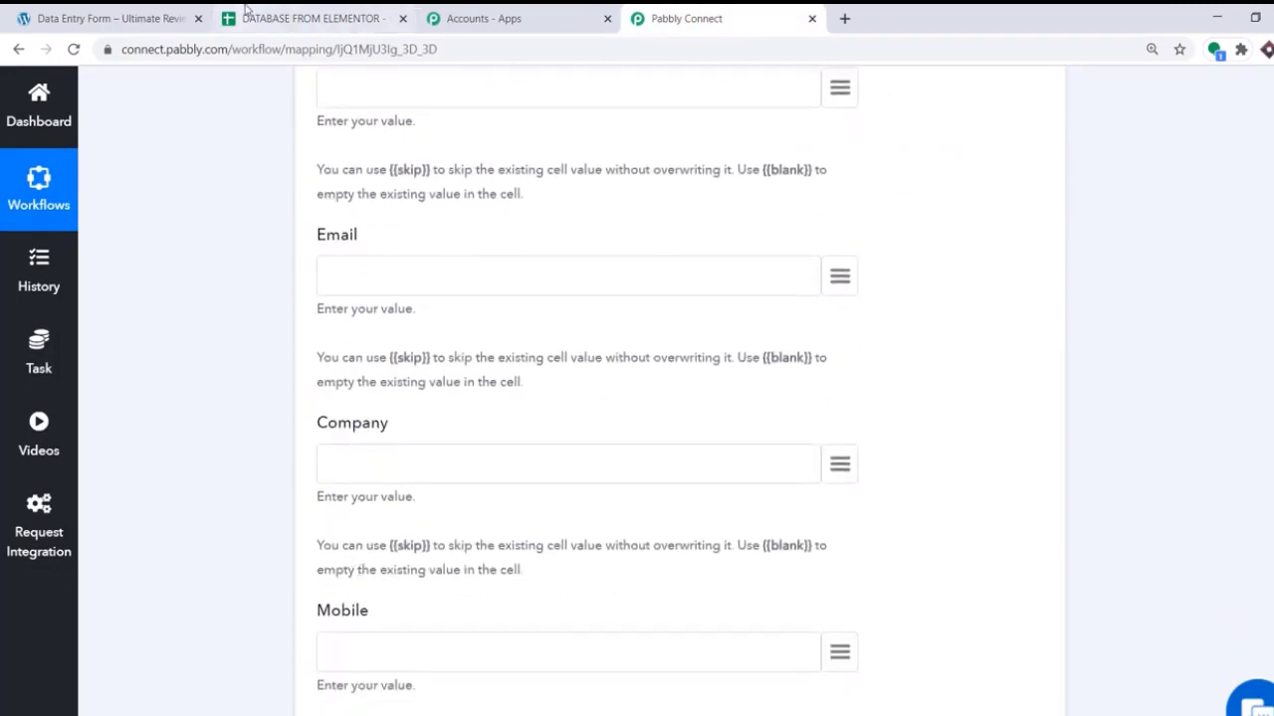
left_click(247, 12)
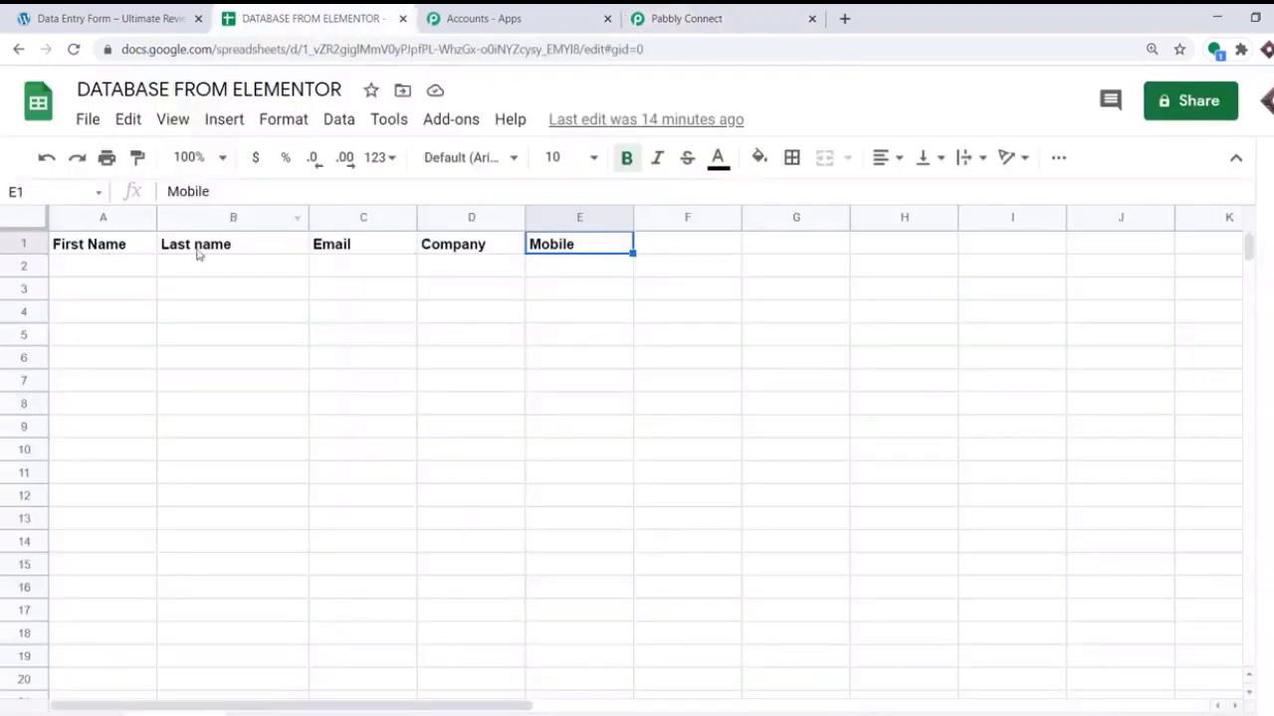
left_click(658, 14)
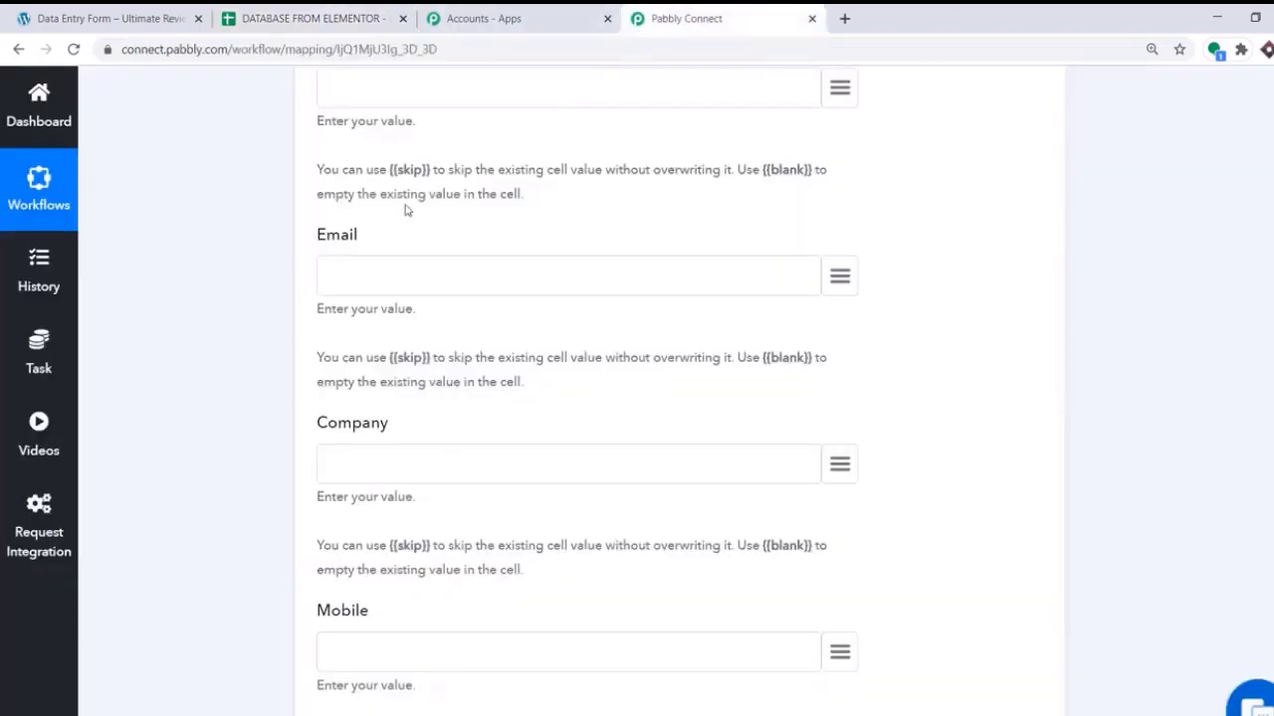
Step: Map the First Name and Last Name fields to the trigger's First_Name and Last_Name values
scroll(405, 210, "up", 4)
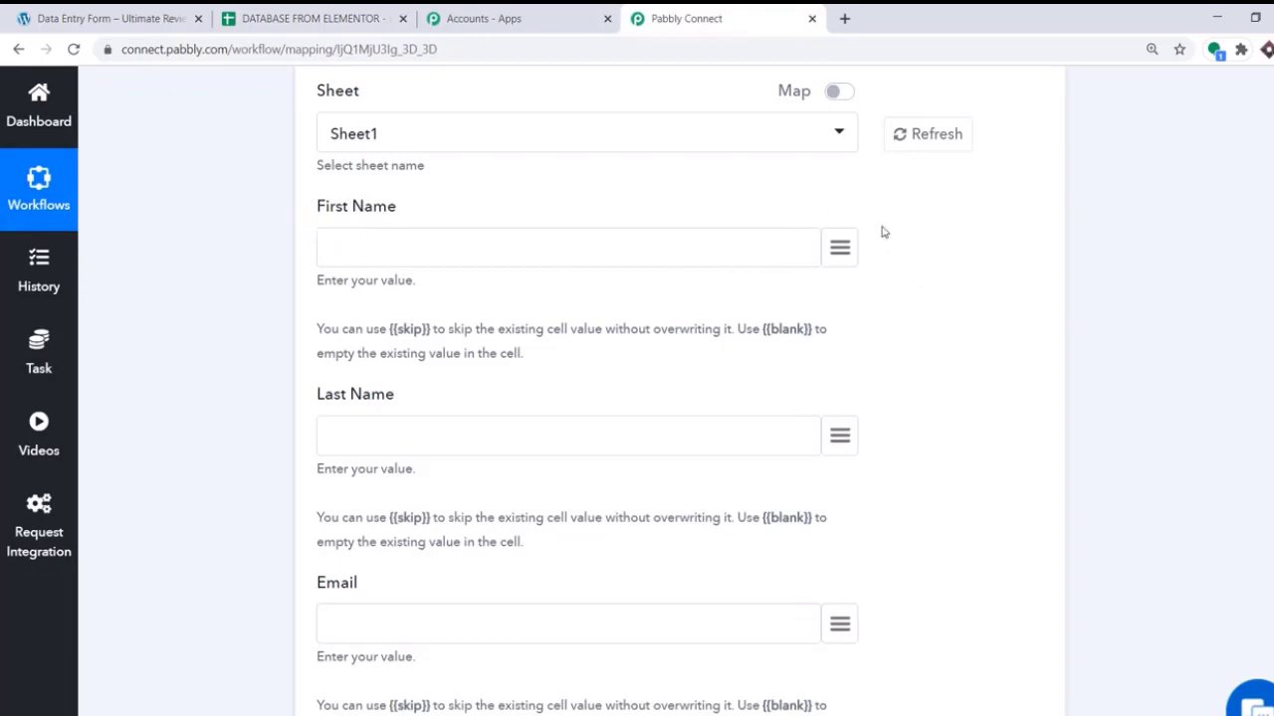
left_click(840, 248)
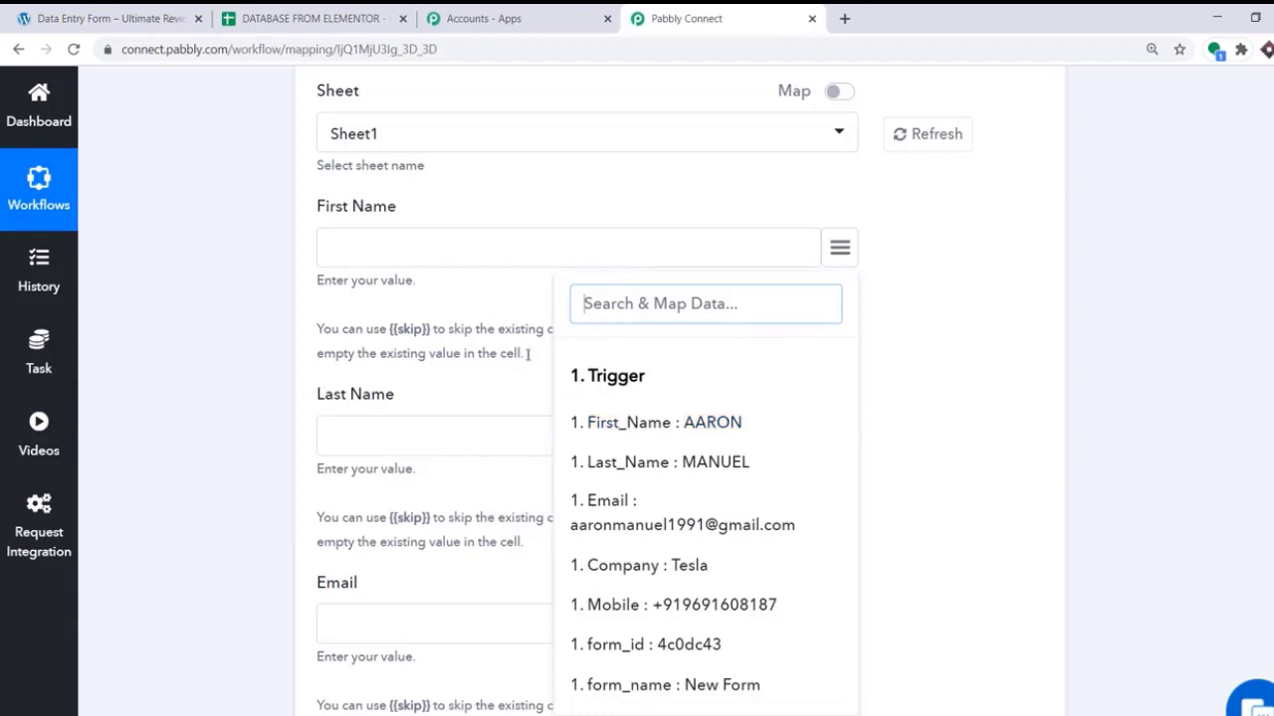
left_click(708, 424)
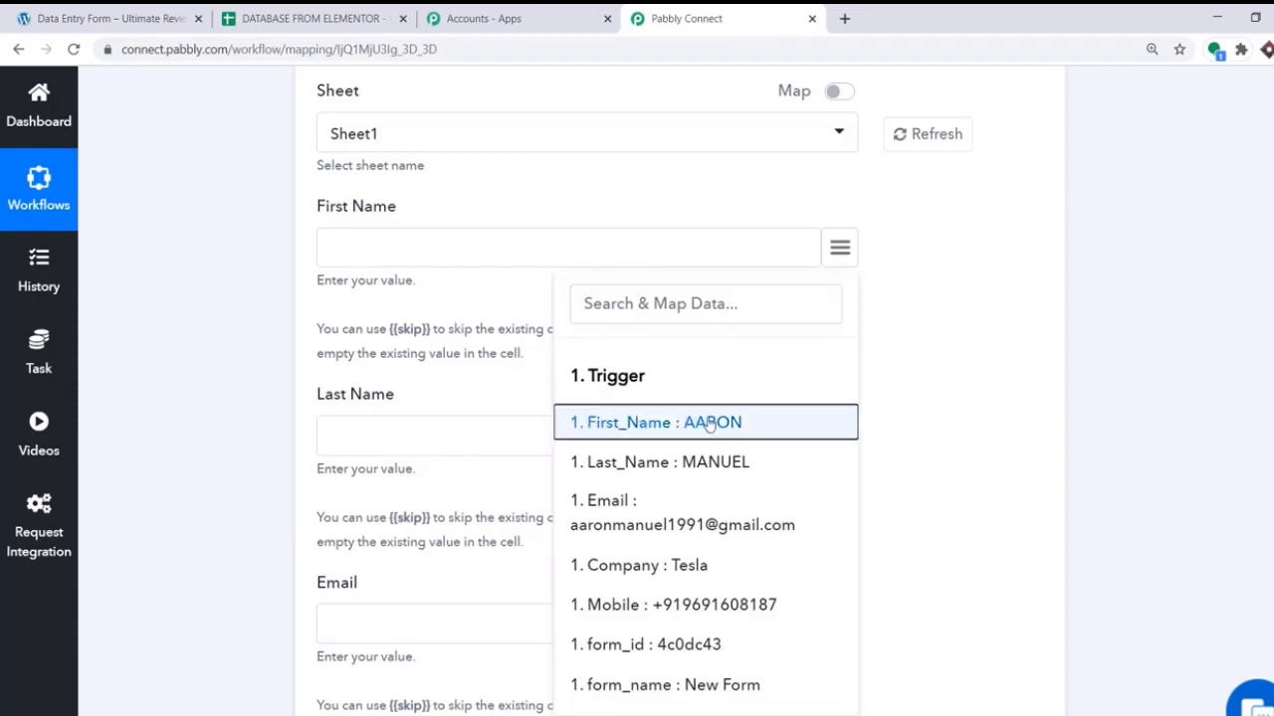
scroll(654, 353, "down", 2)
left_click(839, 262)
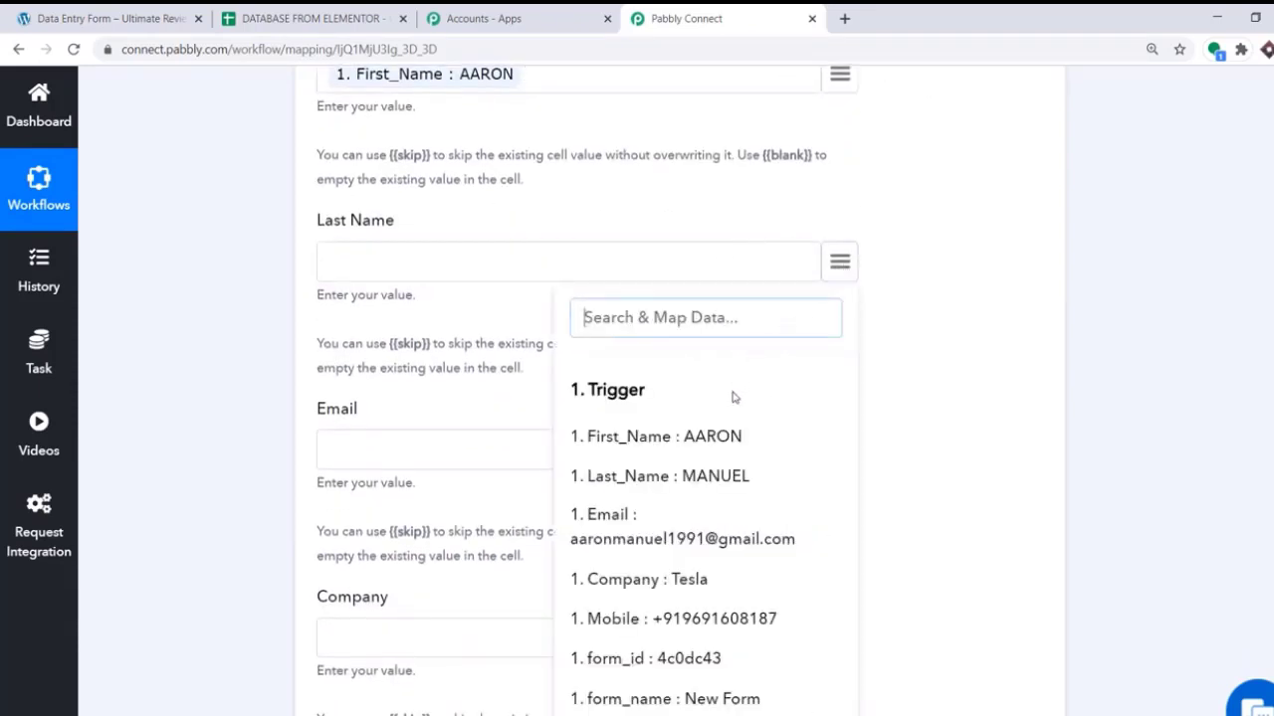
left_click(718, 476)
Step: Map the Email and Company fields to the trigger's Email and Company values
scroll(673, 335, "down", 2)
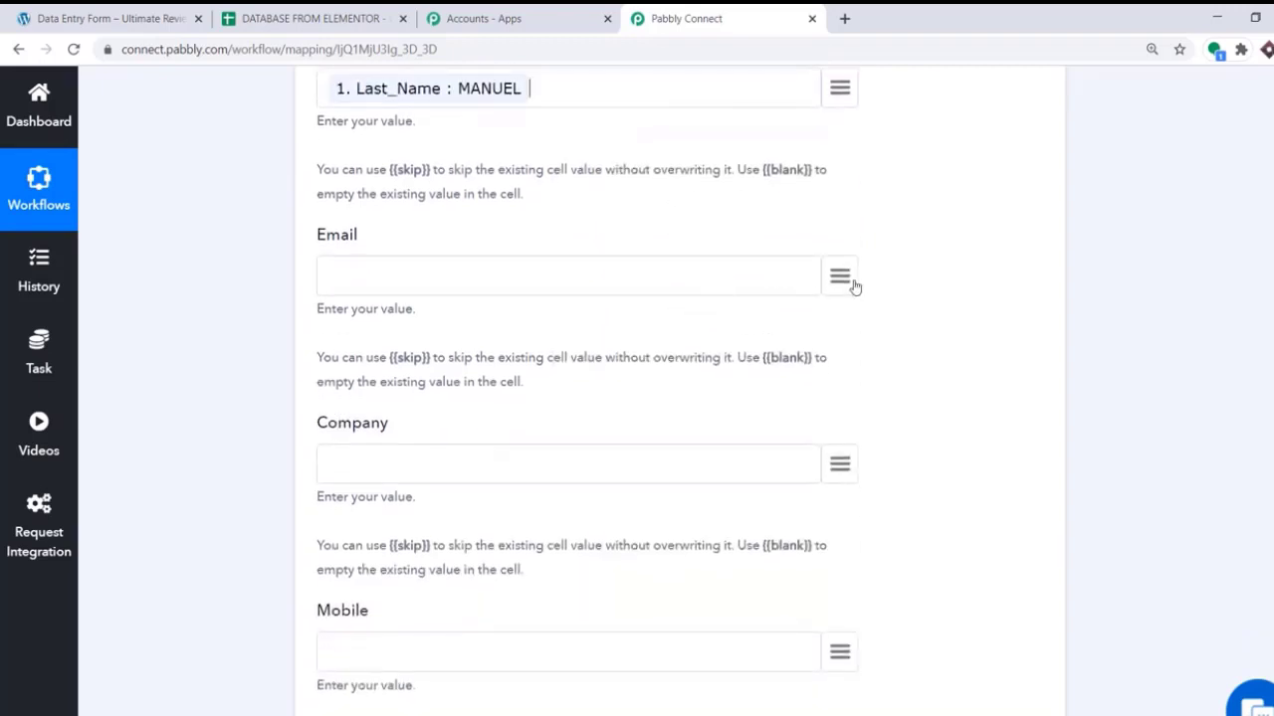
left_click(842, 278)
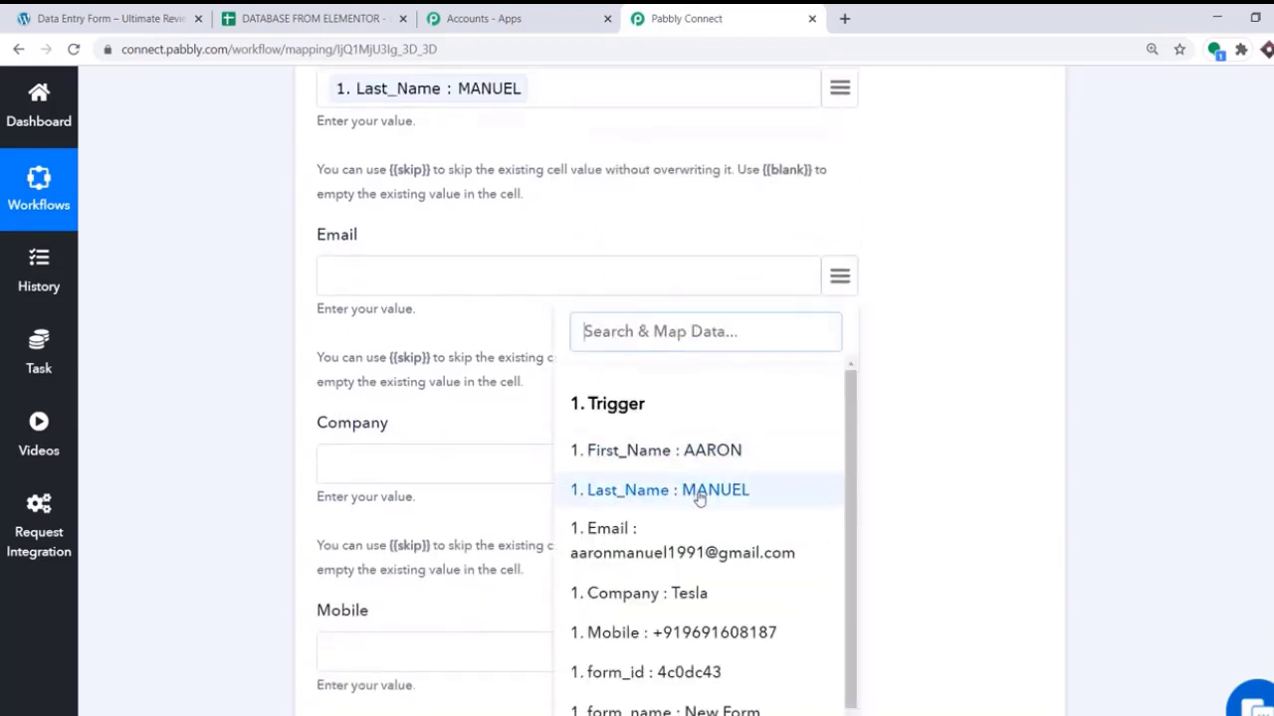
left_click(652, 526)
scroll(782, 275, "down", 2)
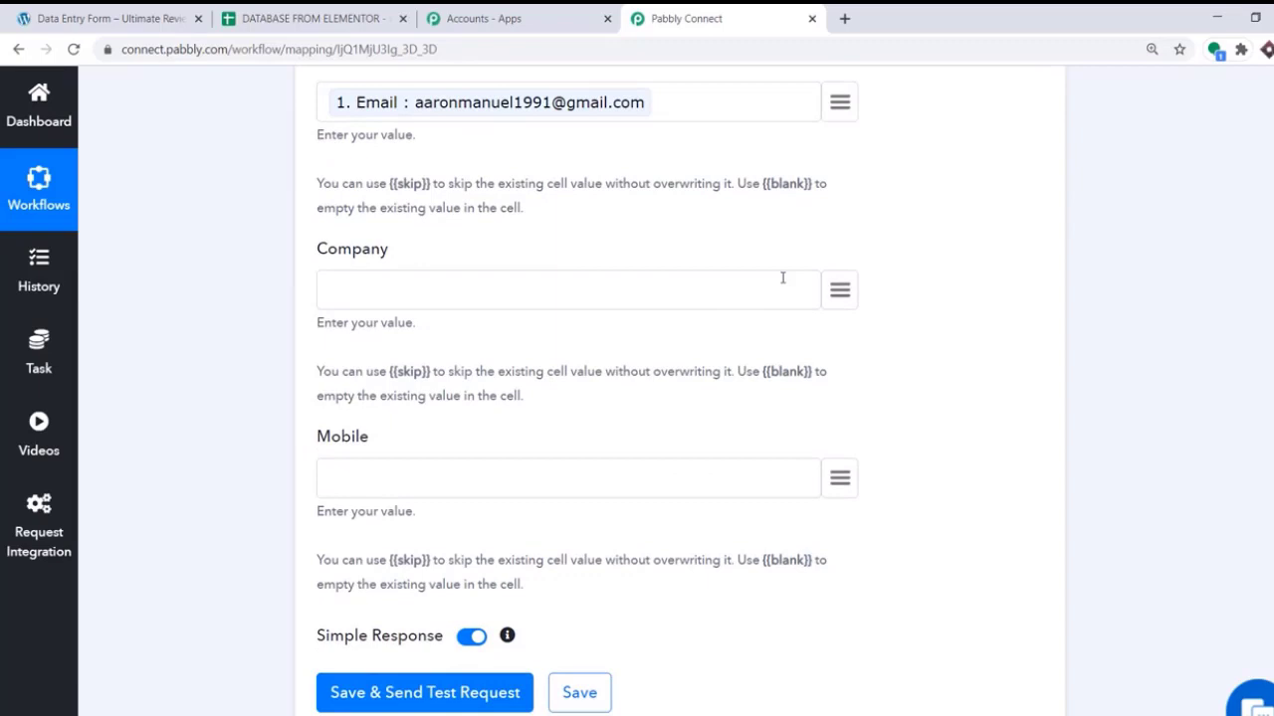
left_click(840, 291)
left_click(728, 597)
Step: Map the Mobile field to the trigger's Mobile value
scroll(719, 557, "down", 2)
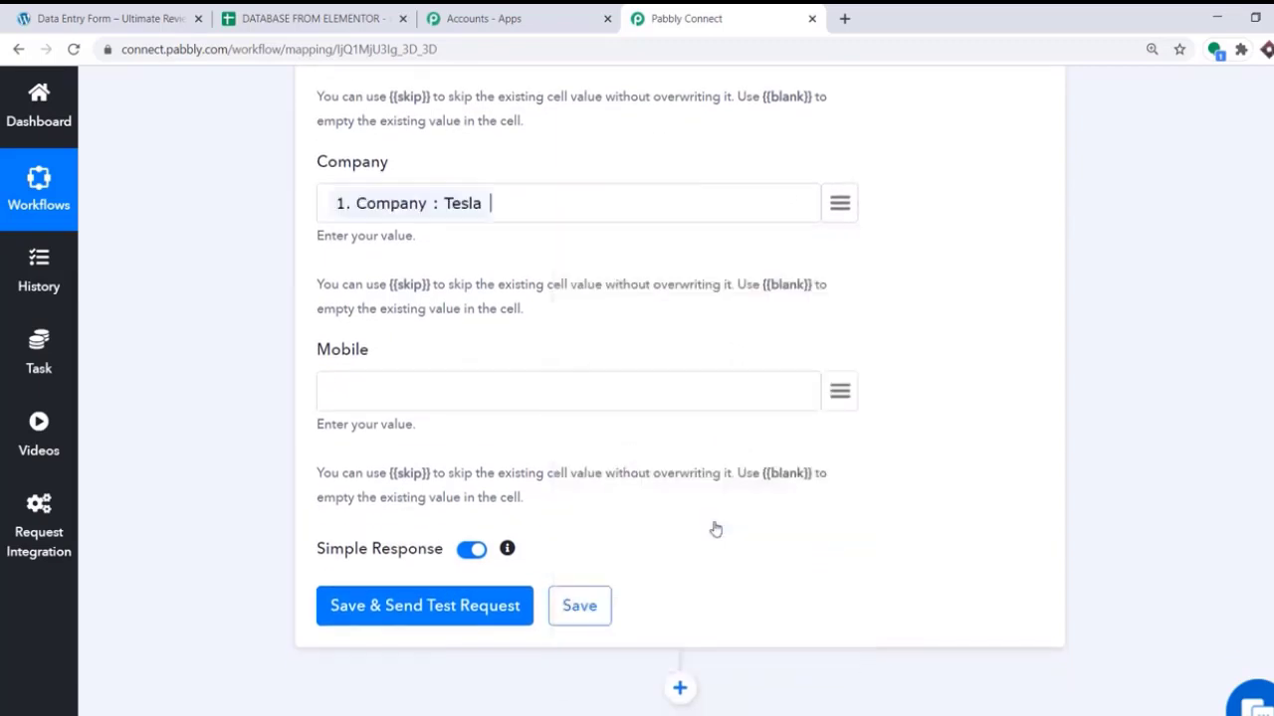
left_click(839, 391)
scroll(694, 617, "down", 1)
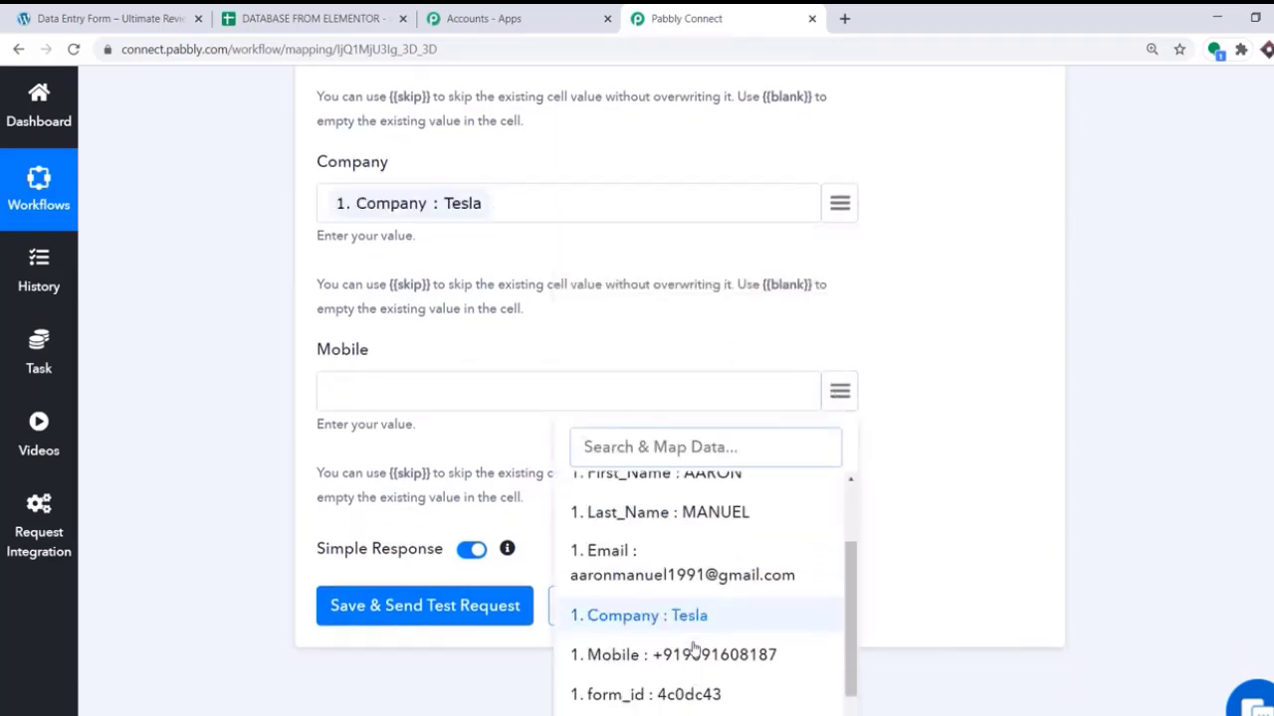
left_click(696, 635)
Step: Review the mapped fields, then save the Google Sheets action, send a test request and view its API response
scroll(496, 342, "up", 6)
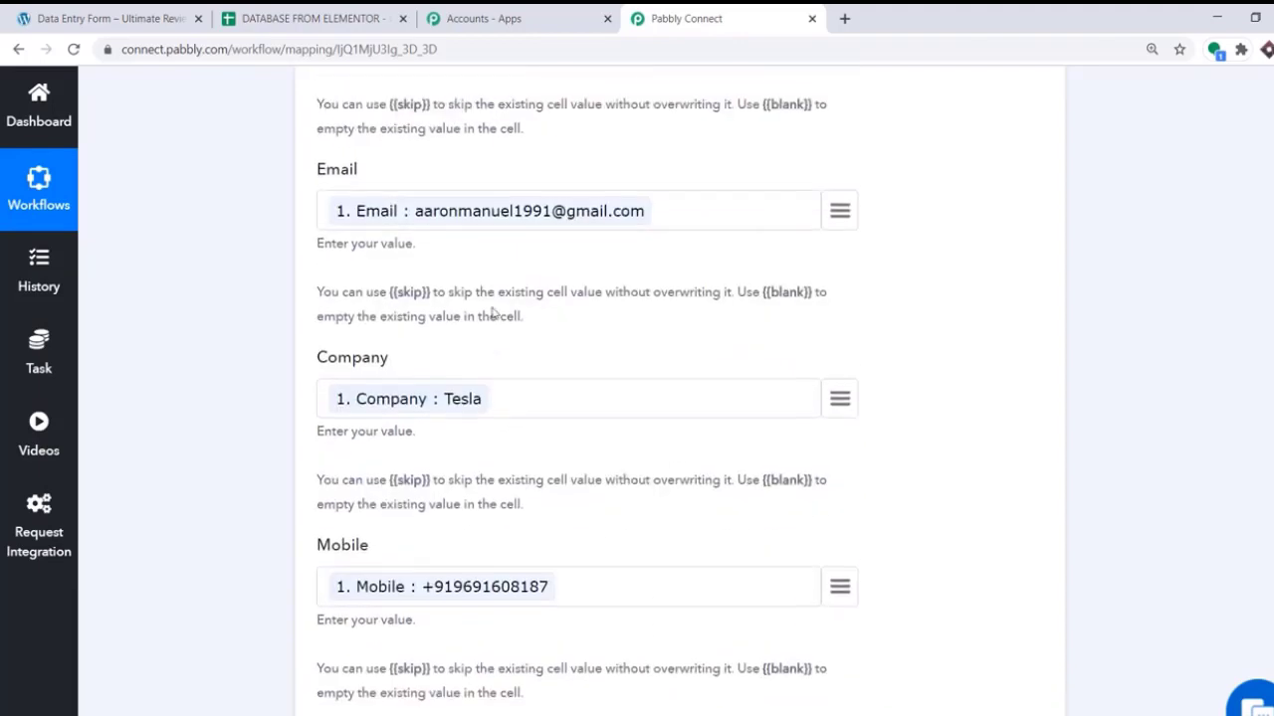
scroll(470, 268, "down", 2)
scroll(469, 269, "down", 5)
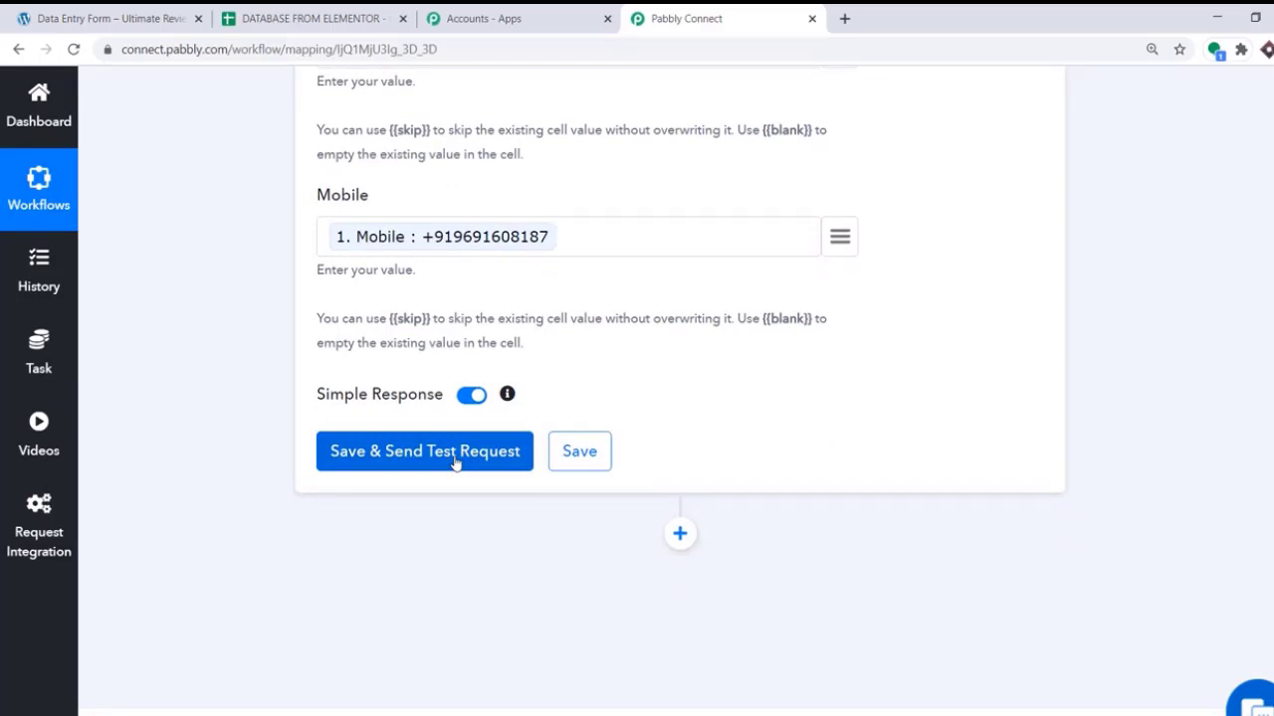
left_click(455, 457)
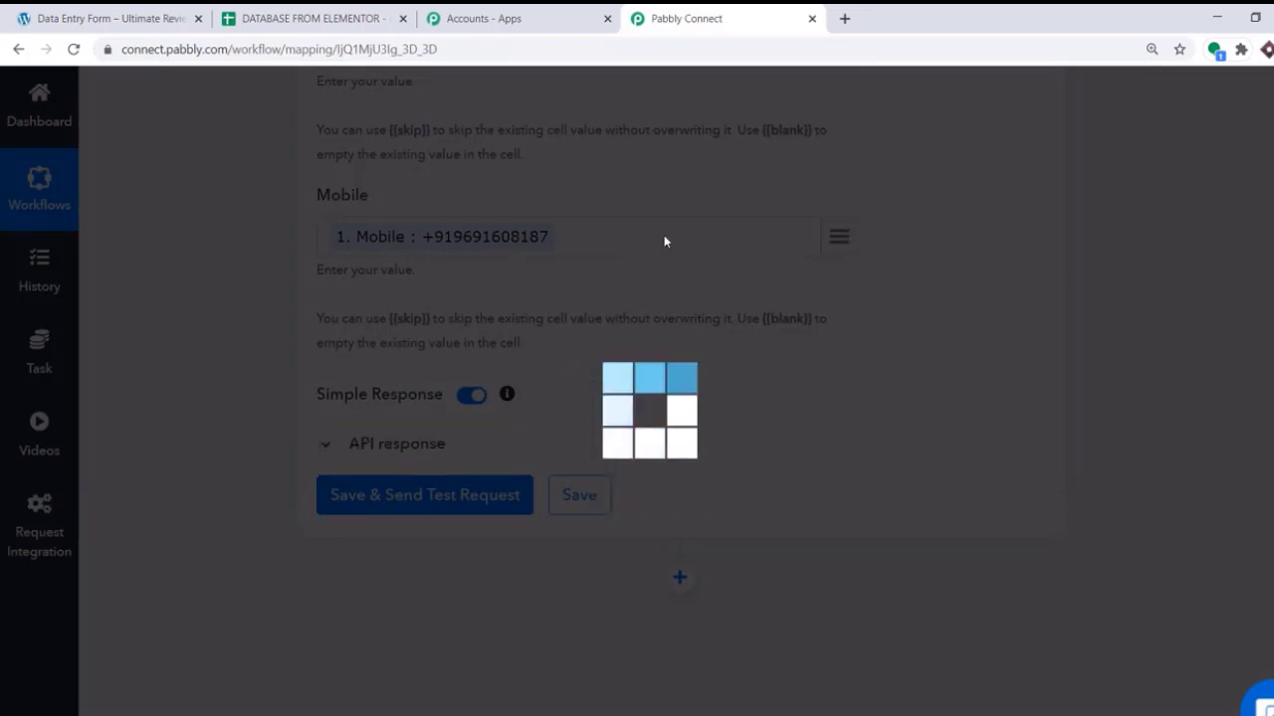
scroll(659, 282, "down", 3)
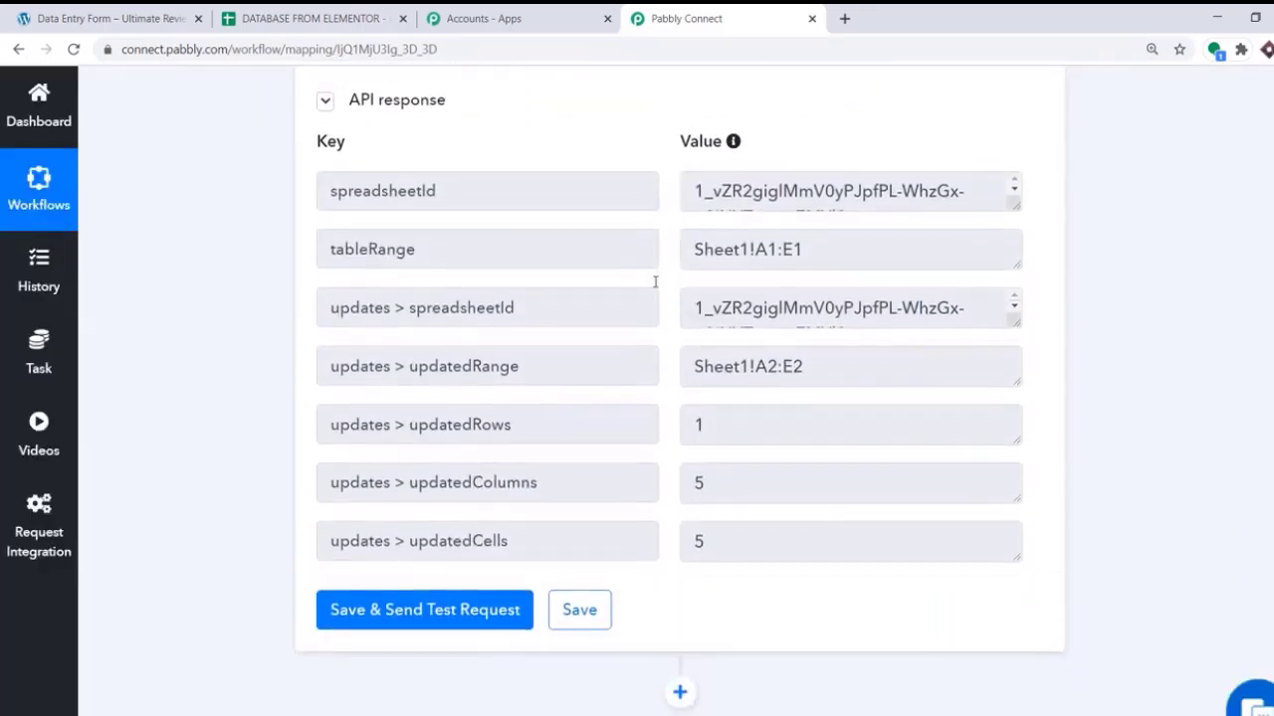
Step: Check the test row in the DATABASE FROM ELEMENTOR sheet and widen the Email column to show the full address
left_click(342, 10)
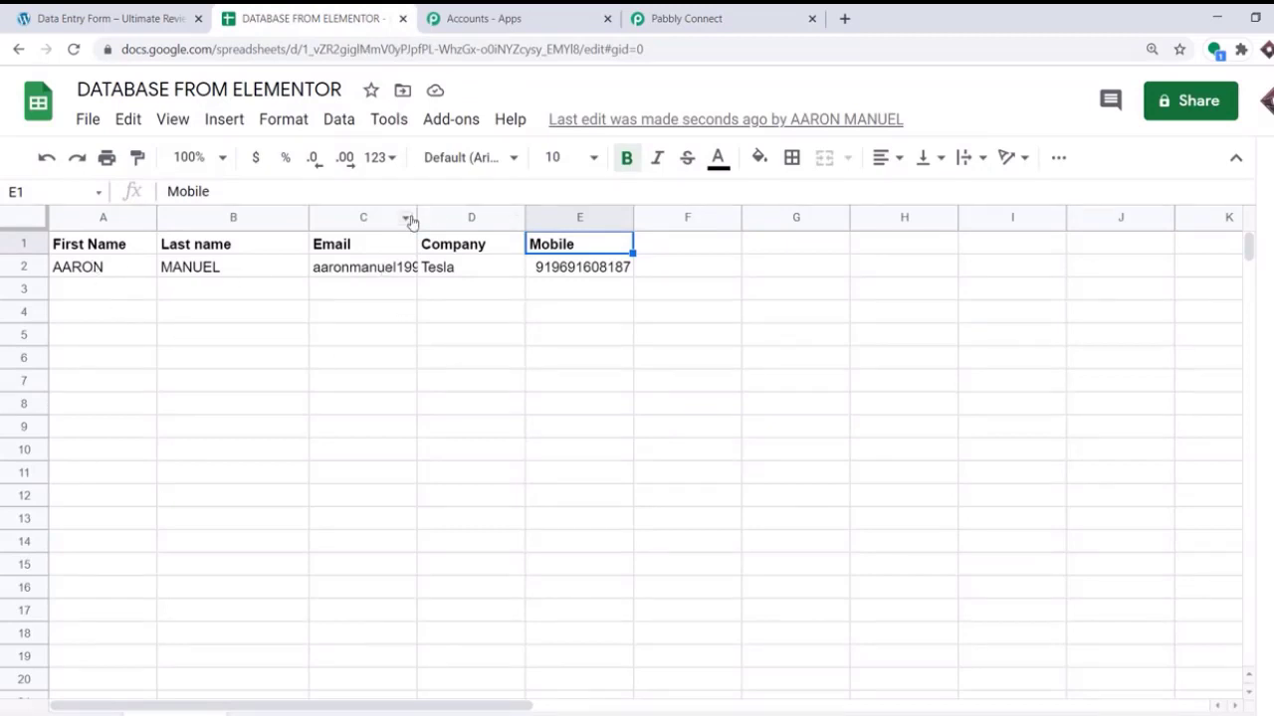
left_click_drag(417, 216, 526, 218)
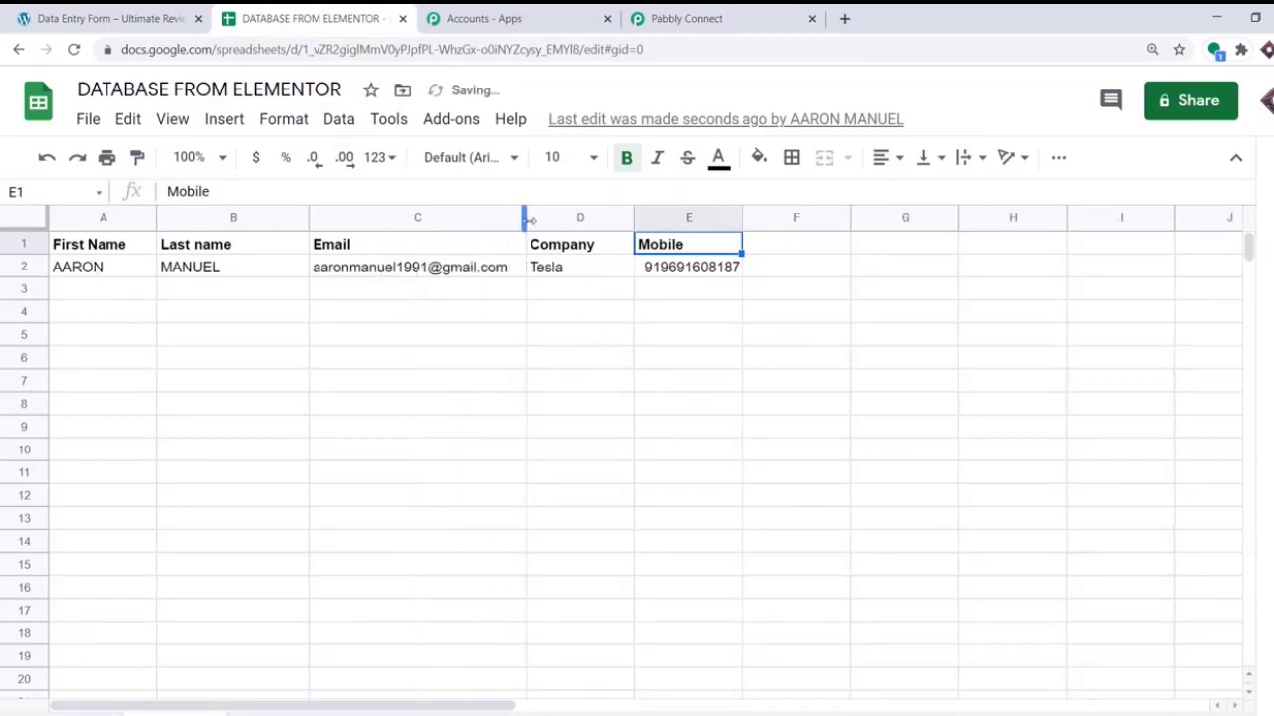
left_click(575, 271)
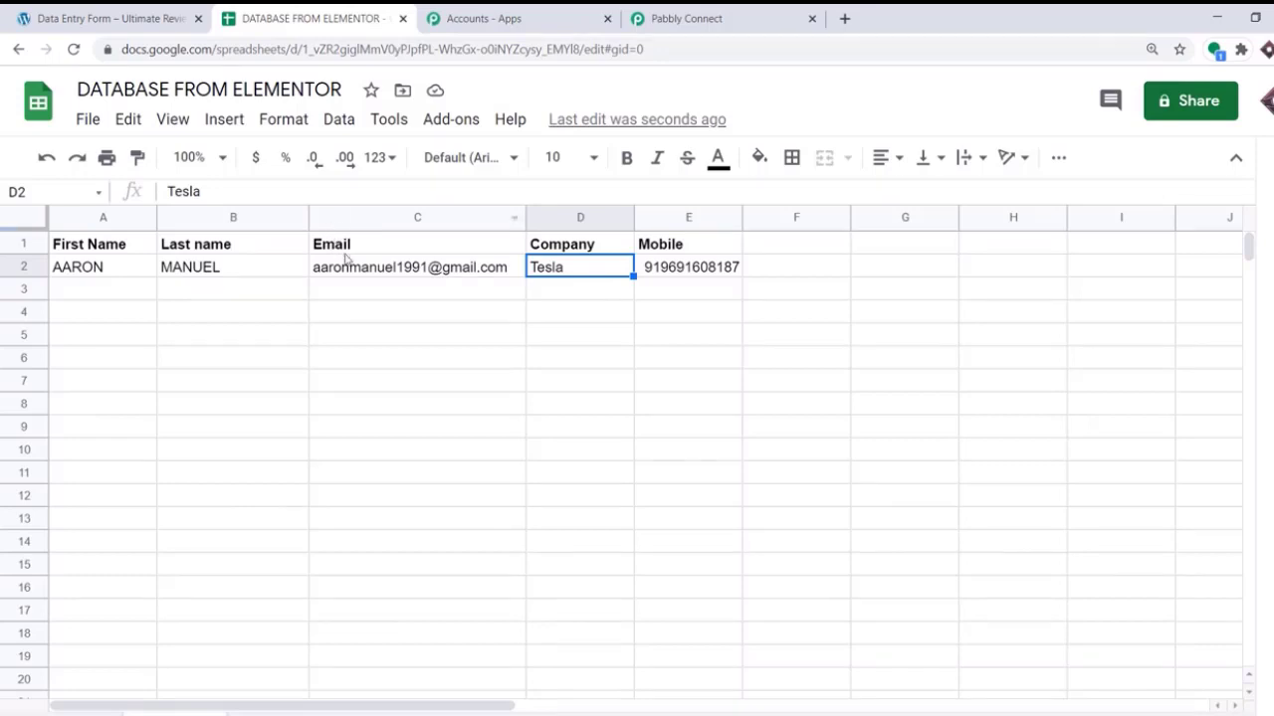
Step: Return to Pabbly Connect and review the workflow from the Google Sheets action up to the Elementor trigger
left_click(714, 16)
scroll(1123, 469, "up", 15)
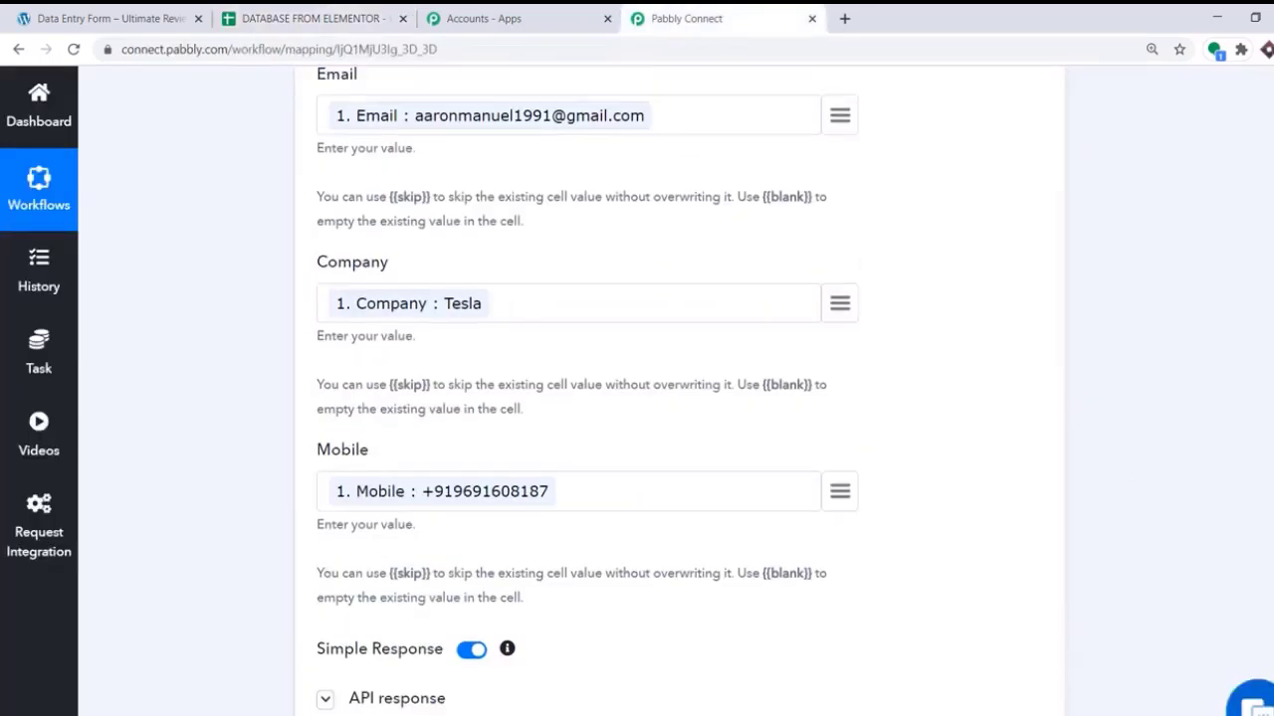
scroll(591, 339, "up", 3)
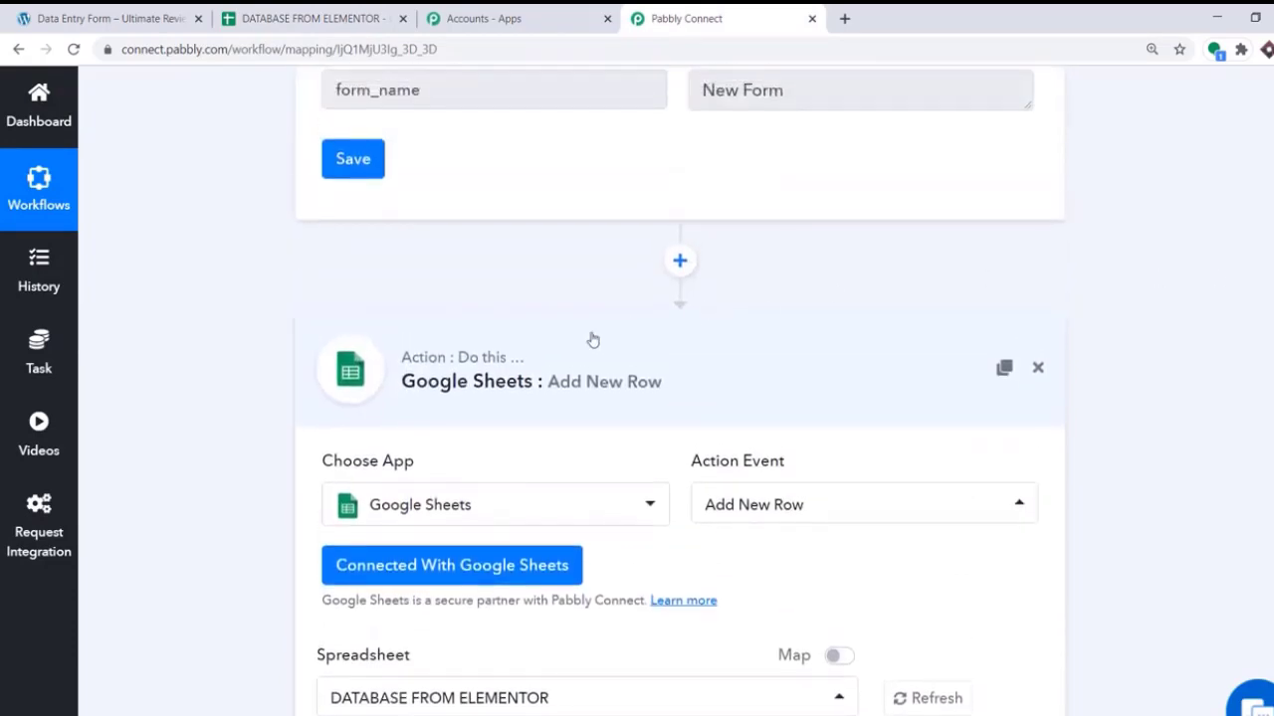
left_click(477, 384)
scroll(603, 335, "up", 10)
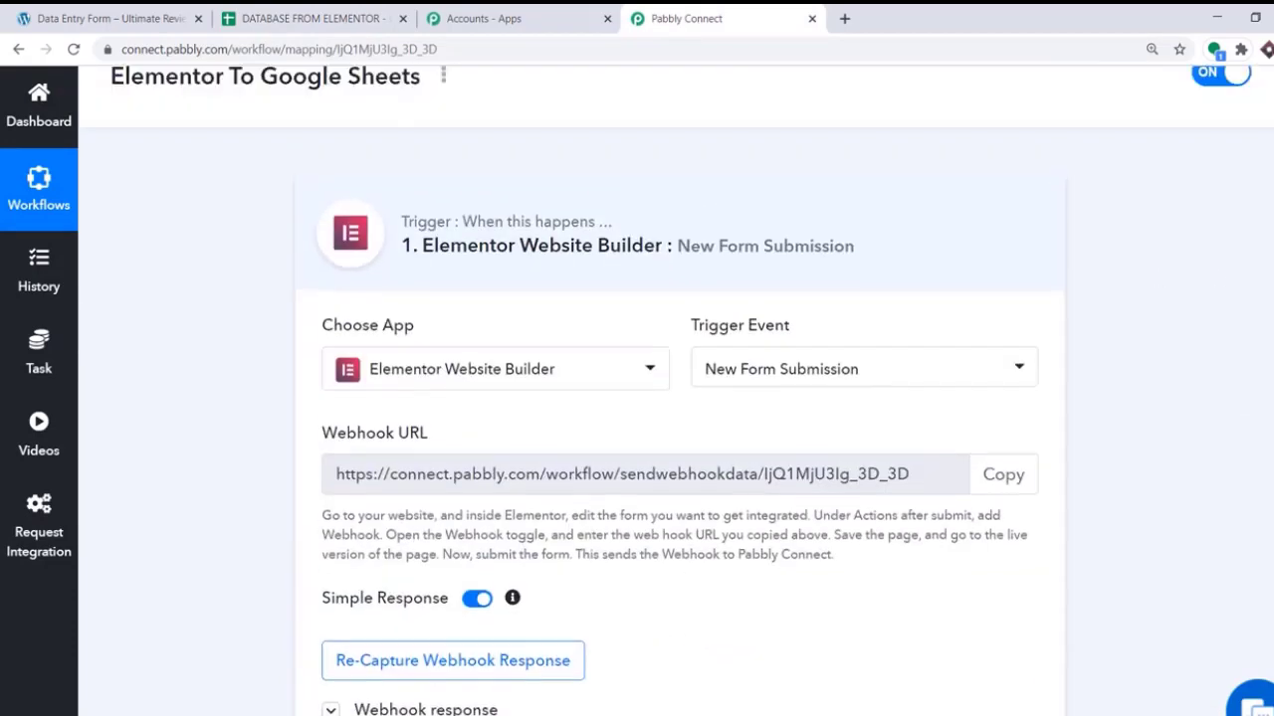
Step: Collapse the Elementor trigger and submit a test entry on the Data Entry Form page with the contact's name, email, company DLF and mobile number
left_click(557, 310)
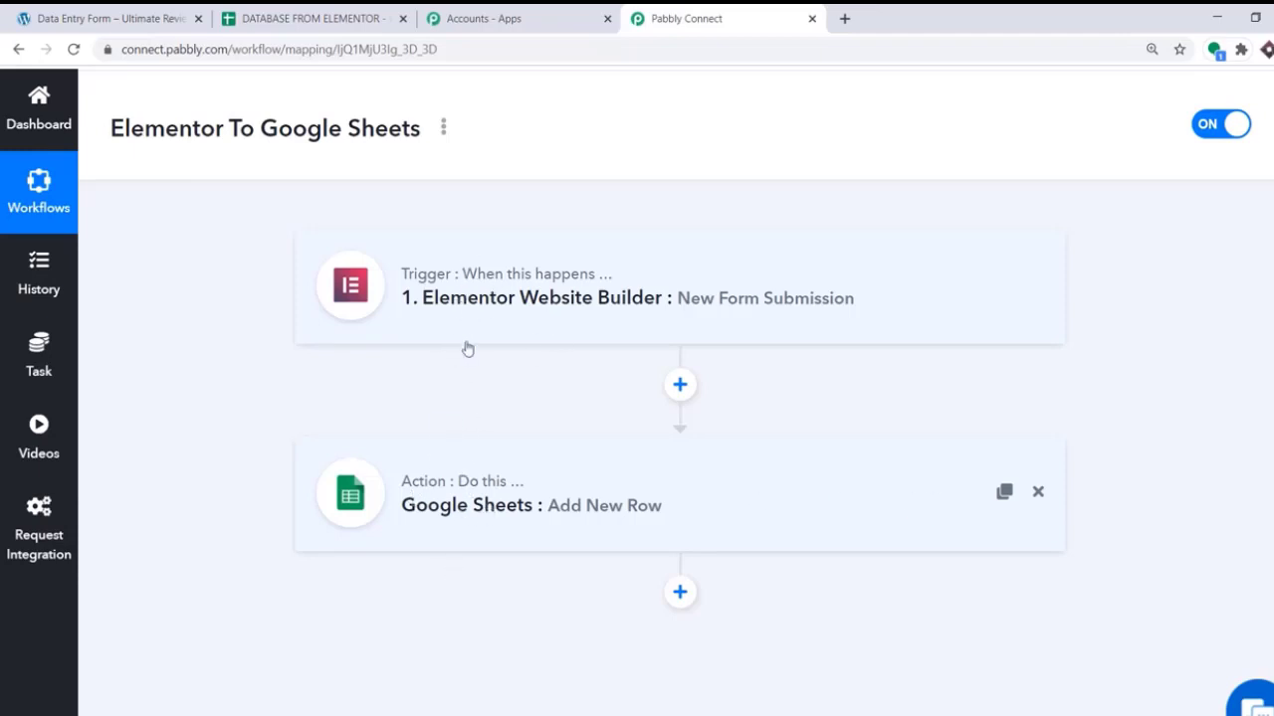
left_click(132, 8)
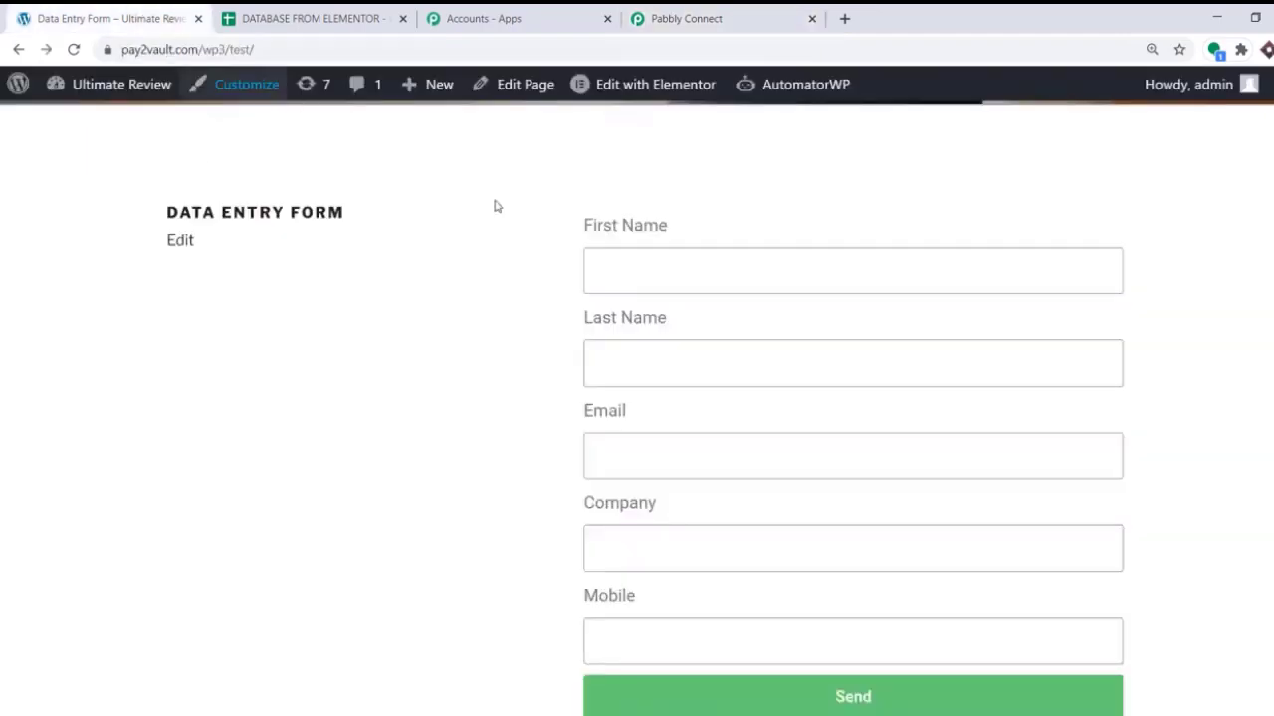
left_click(637, 271)
left_click(637, 378)
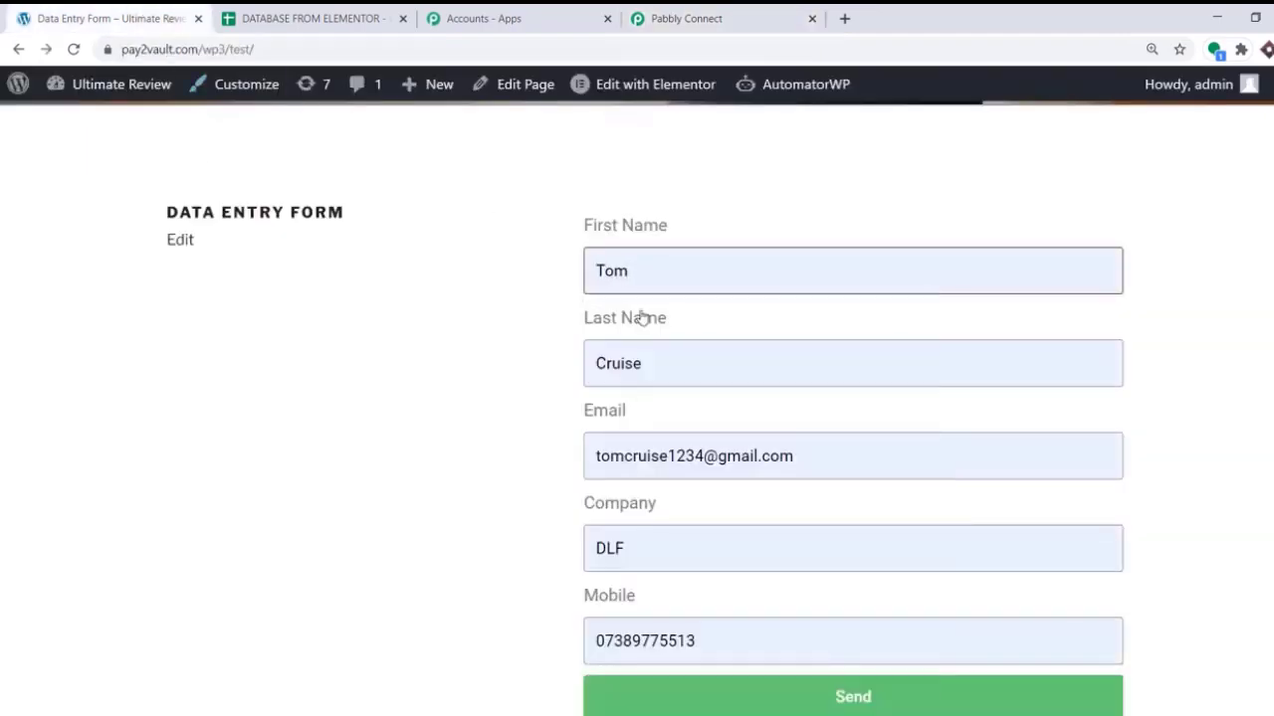
scroll(650, 400, "down", 1)
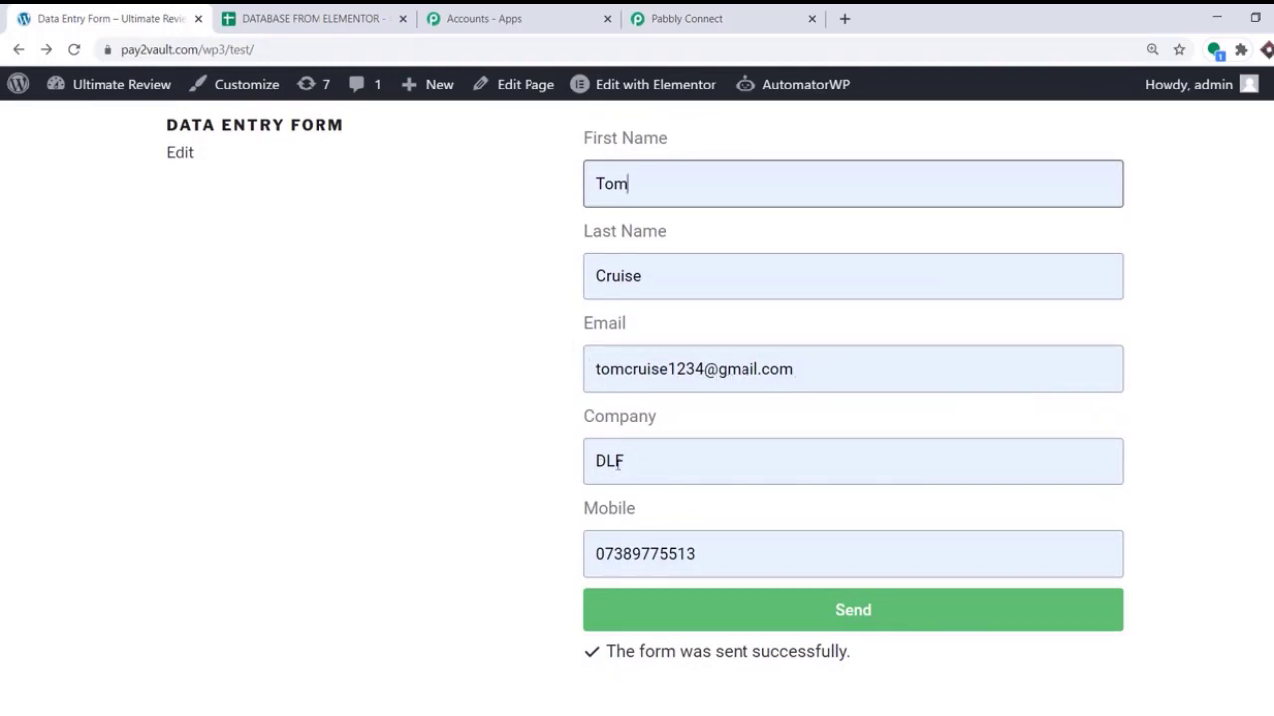
left_click(748, 618)
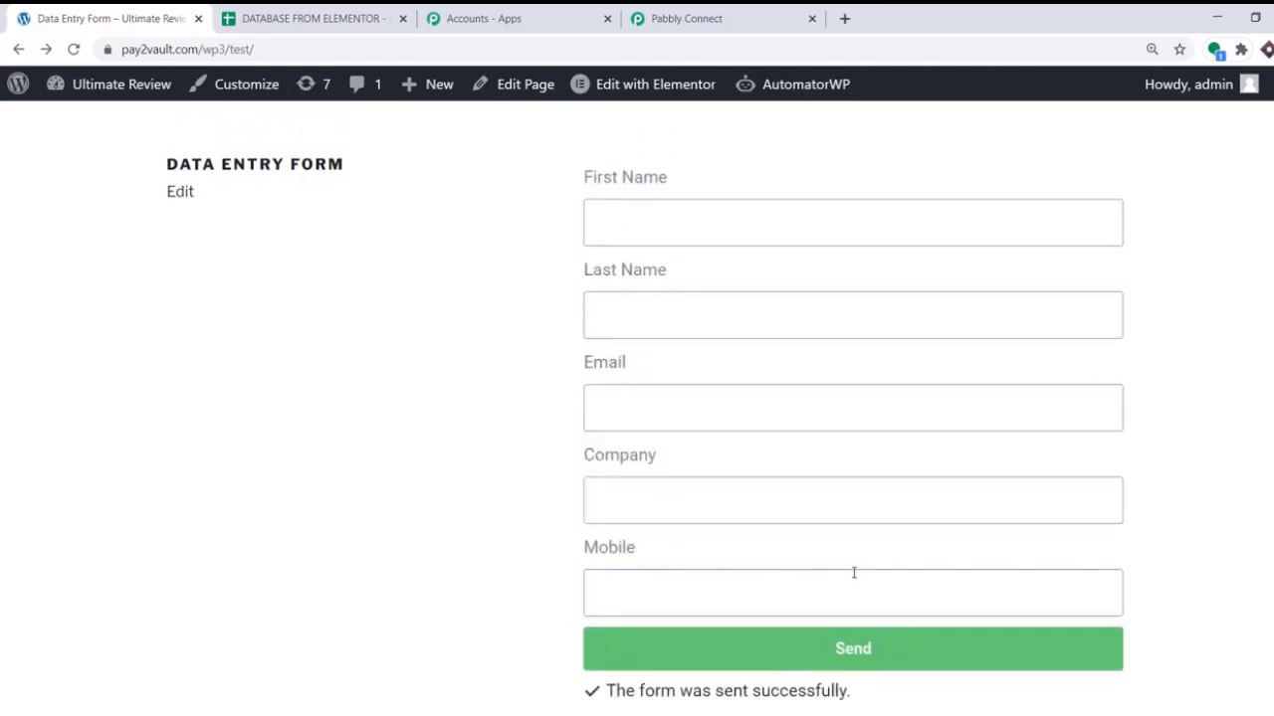
Step: Check the new row 3 in the DATABASE FROM ELEMENTOR sheet against the submitted first name, last name, email, company and mobile
left_click(345, 8)
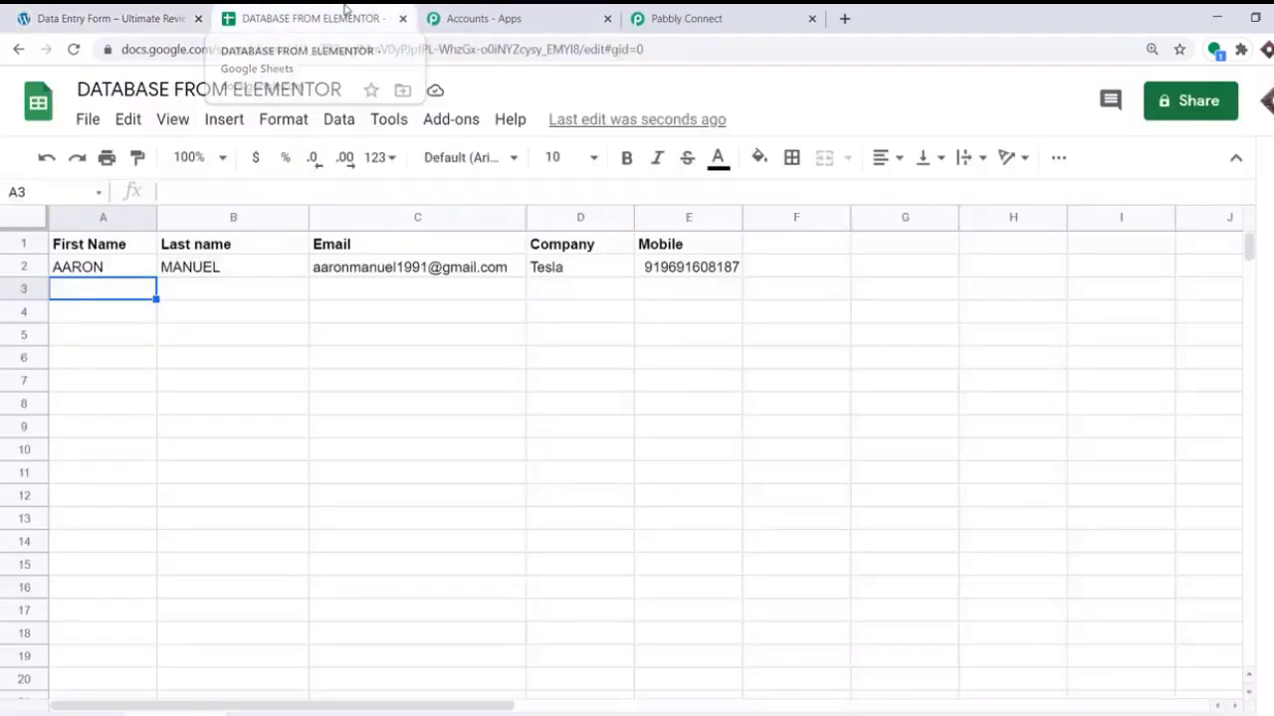
left_click(288, 452)
left_click(64, 290)
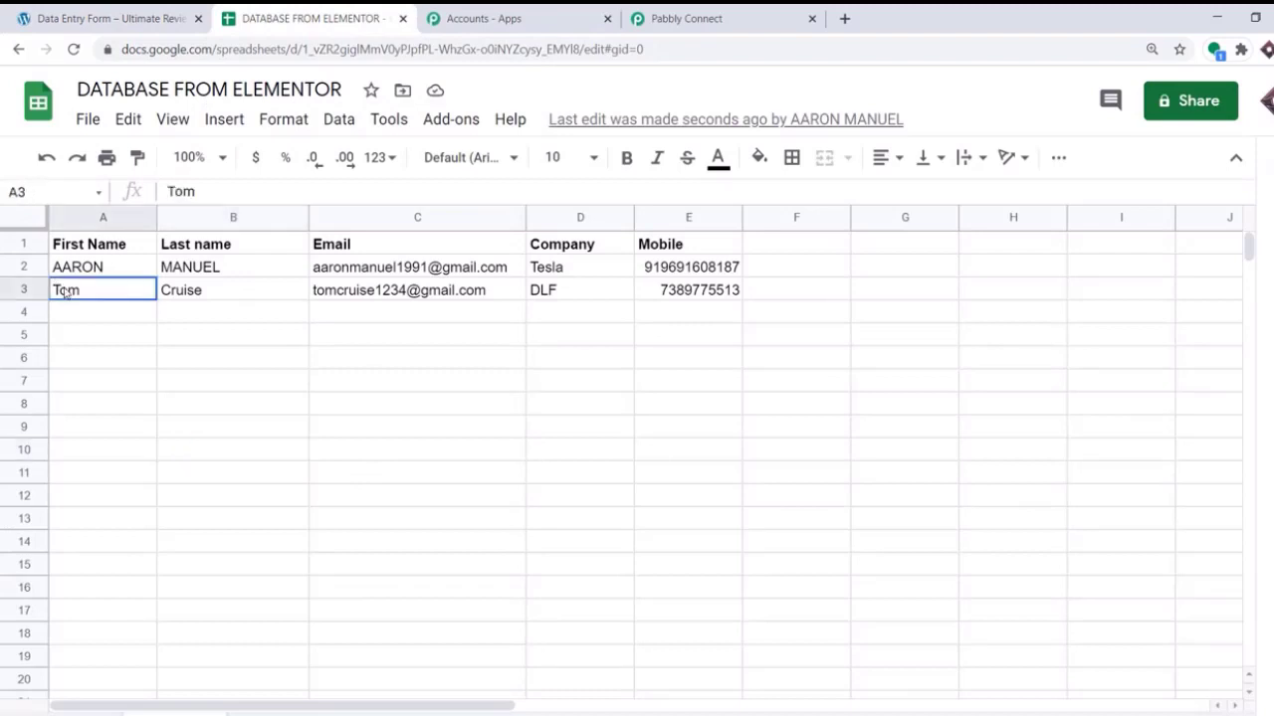
left_click(218, 291)
left_click(370, 292)
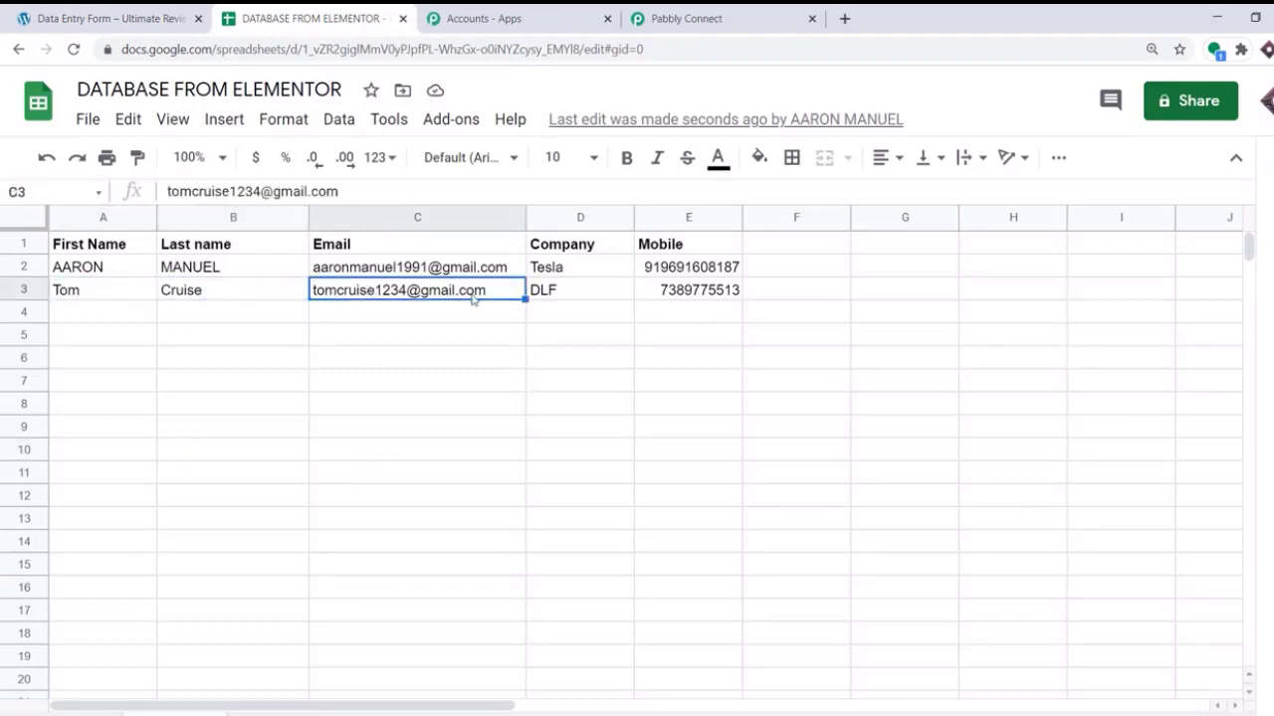
left_click(567, 295)
left_click(674, 296)
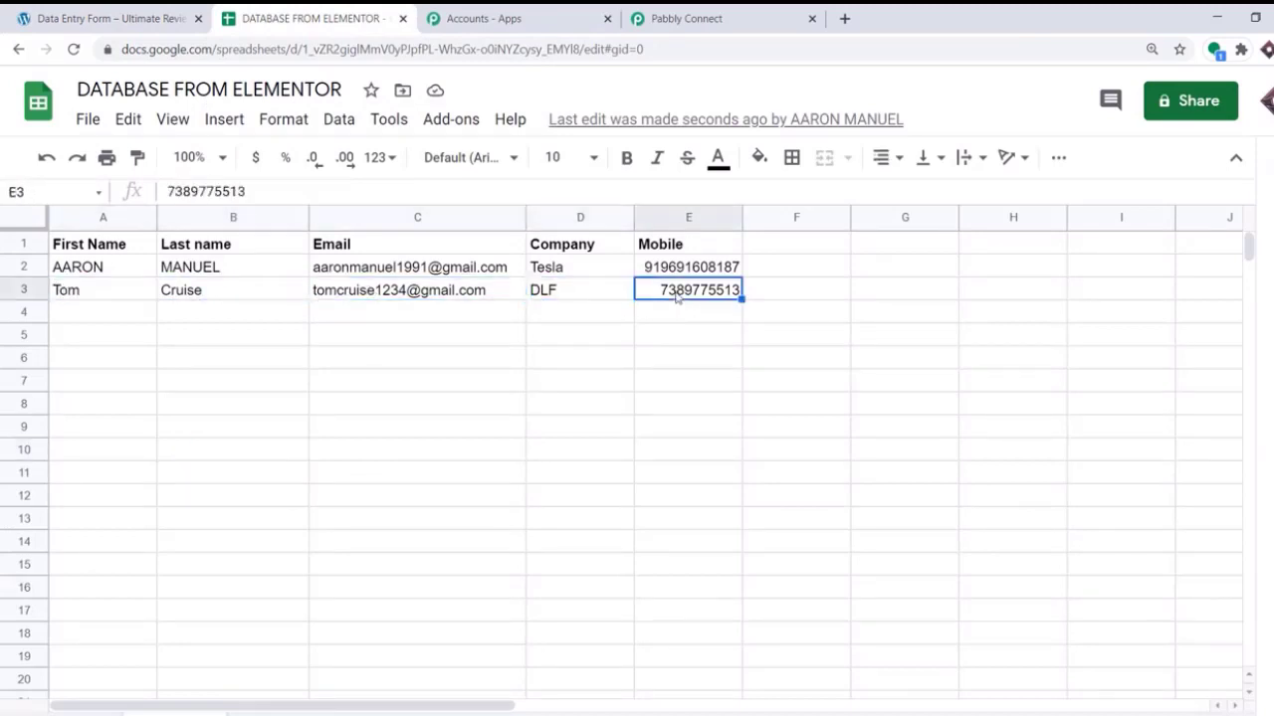